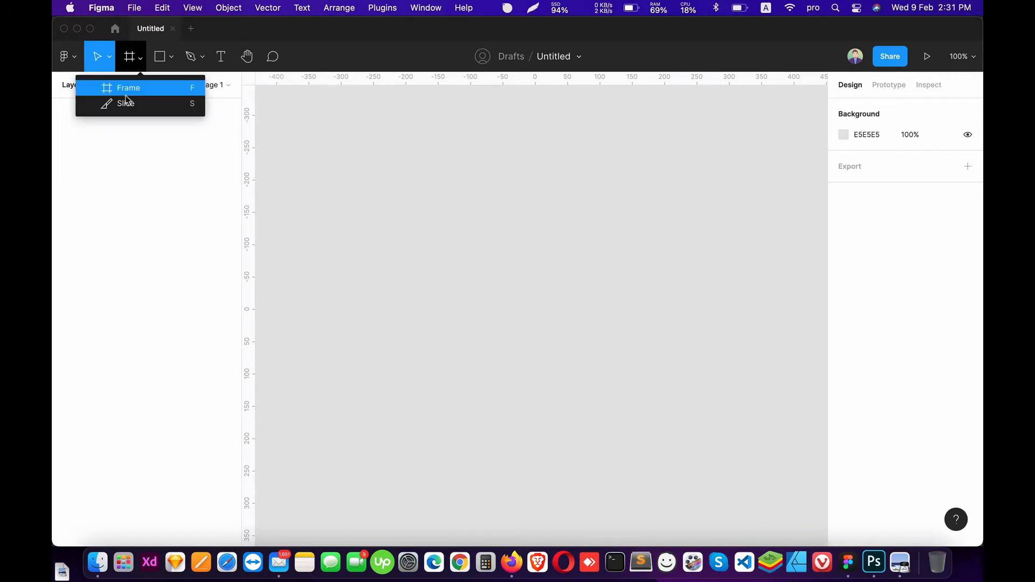
Create a new frame from the 1440×1024 Desktop preset.
left_click(128, 91)
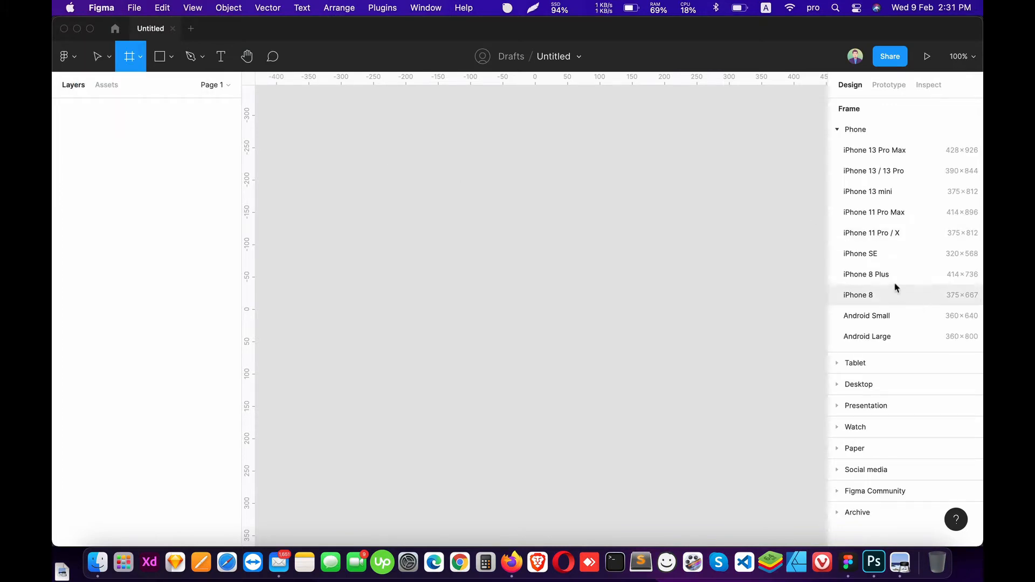
left_click(836, 131)
left_click(837, 173)
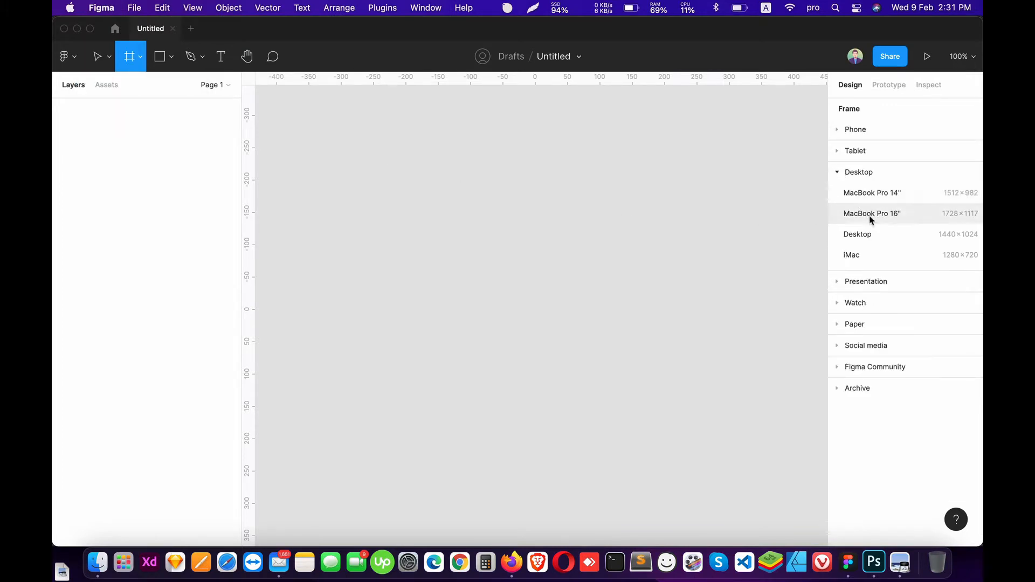
left_click(871, 228)
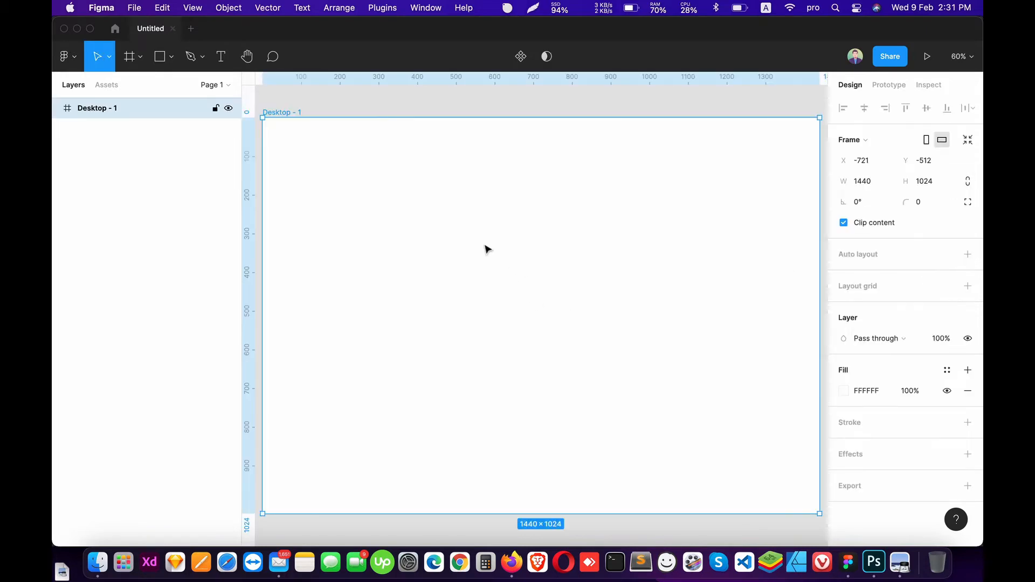
Rename the desktop frame as website.
double_click(113, 109)
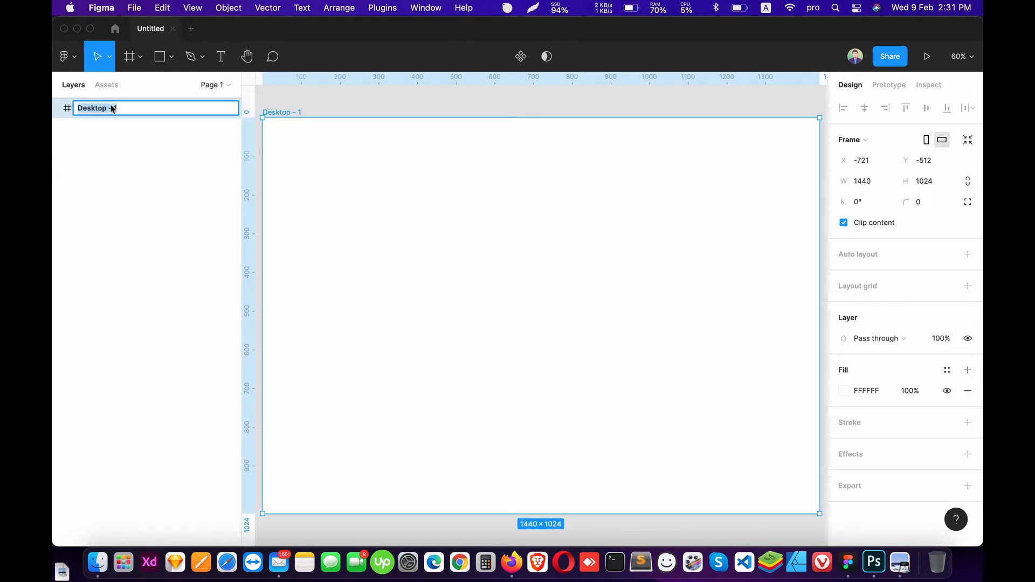
type("website")
key("Return")
left_click_drag(534, 259, 518, 239)
key("minus")
key("minus")
key("plus")
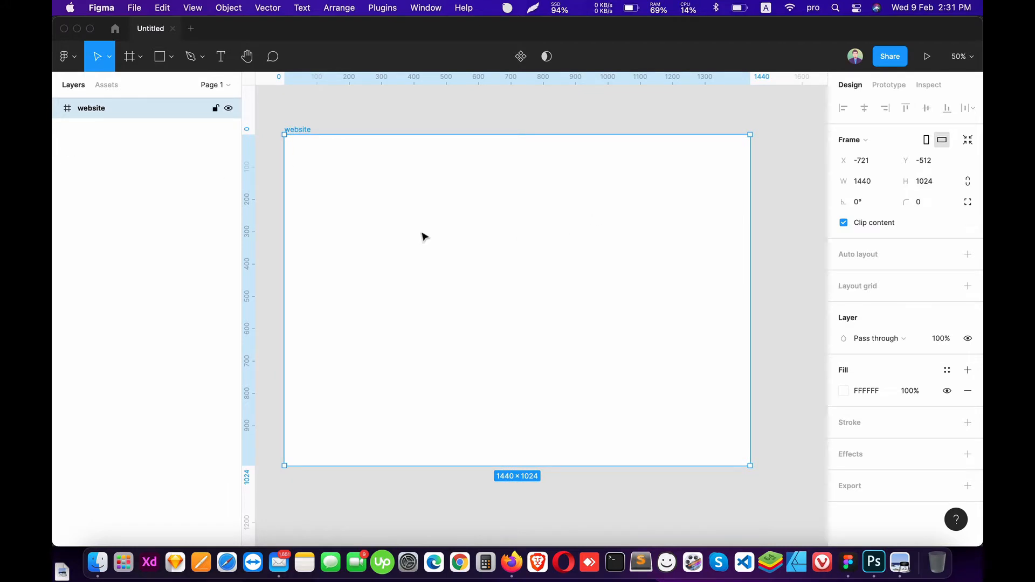
Add a text line inside the website frame reading "Hi, This Is" followed by the person's first name.
left_click(223, 61)
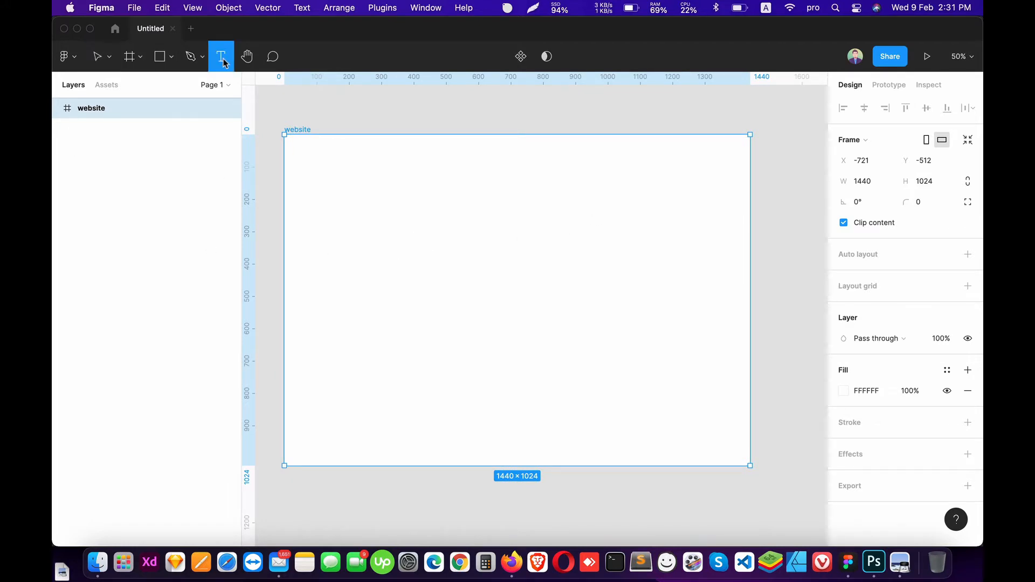
left_click(430, 263)
type("H")
key("Escape")
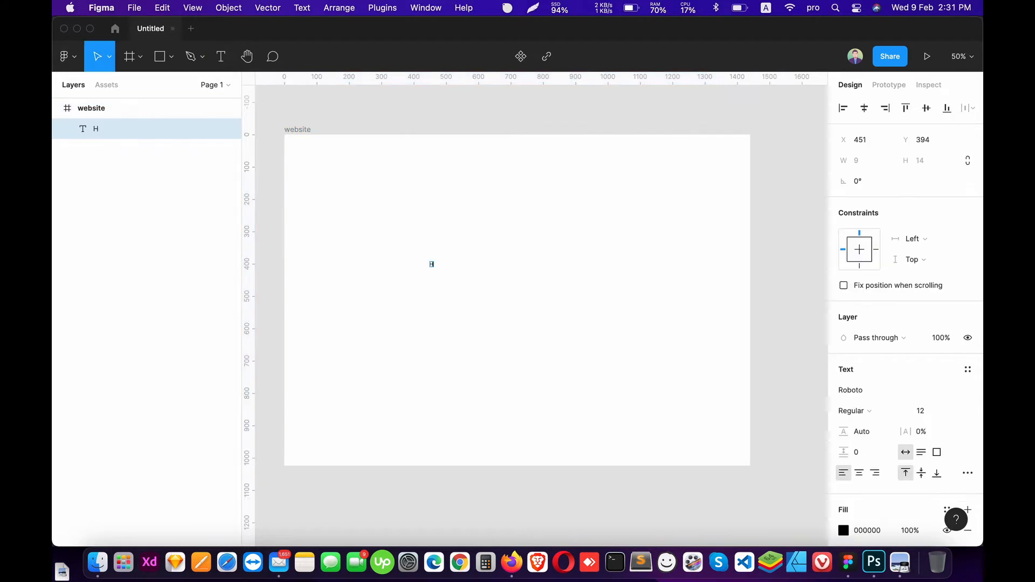
type("i, This")
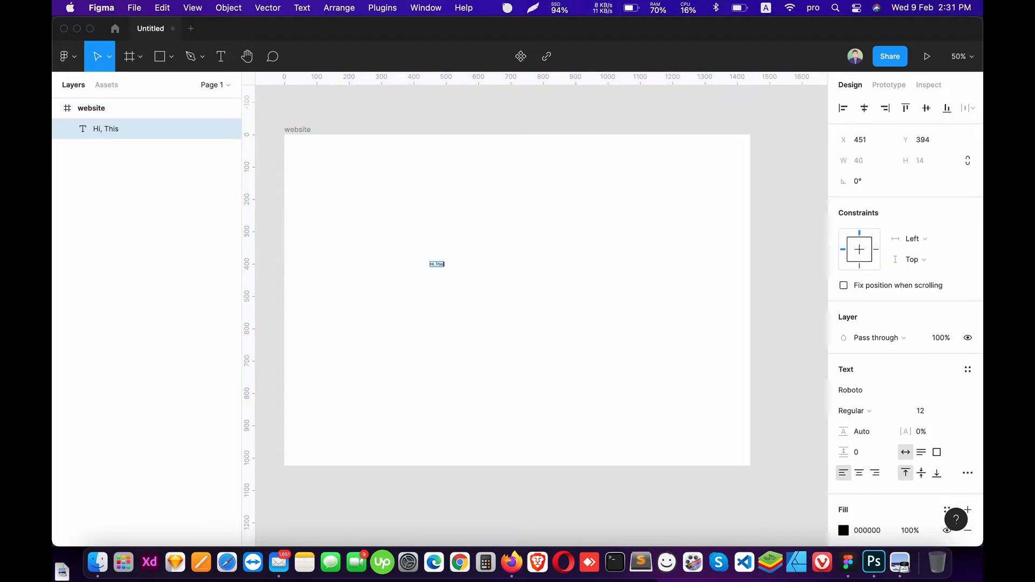
type(" Is")
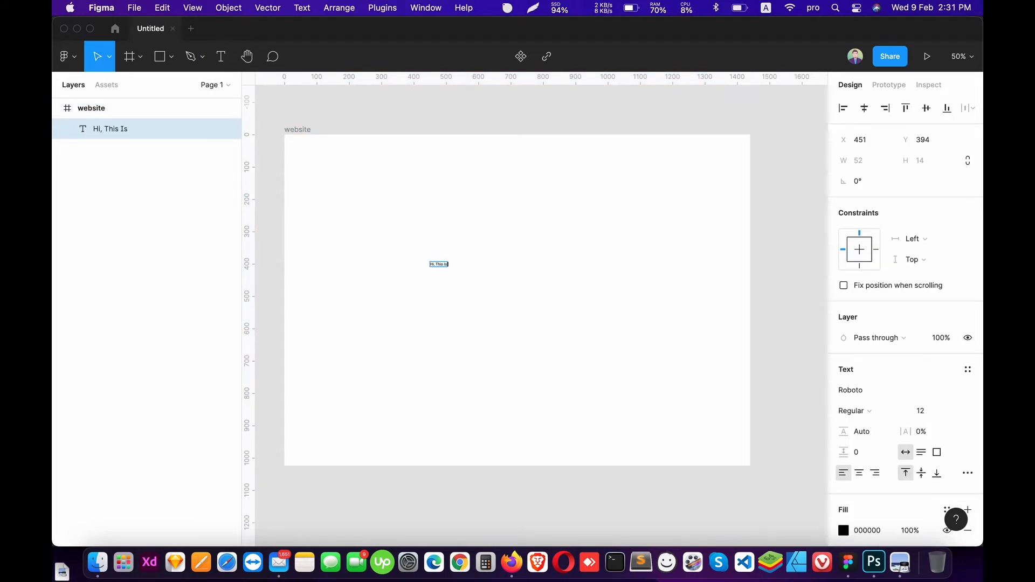
type(" Jason")
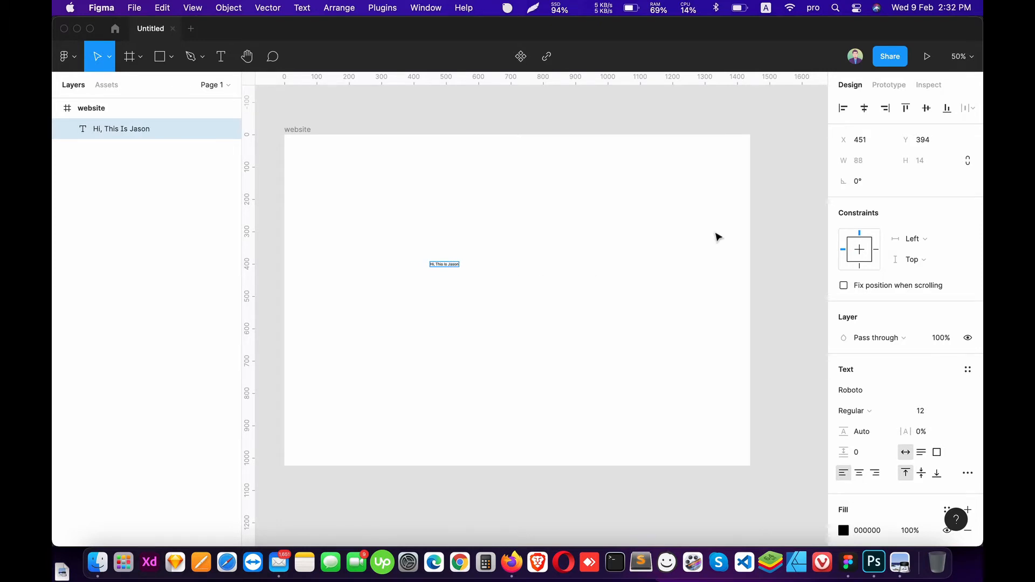
key("Escape")
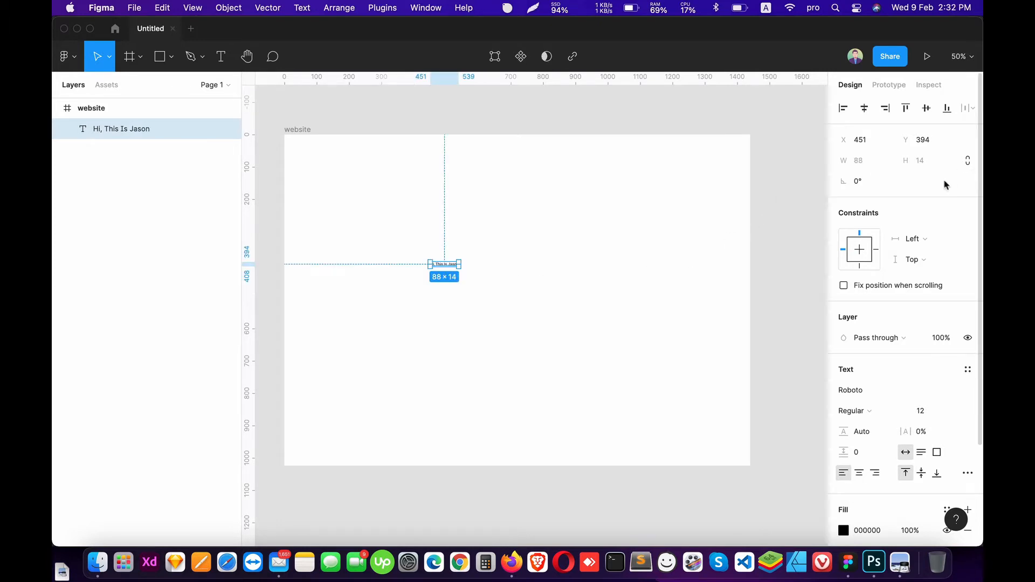
Set the greeting text to size 50 in the Gilroy font with the ExtraBold style.
left_click(926, 412)
type("50")
key("Return")
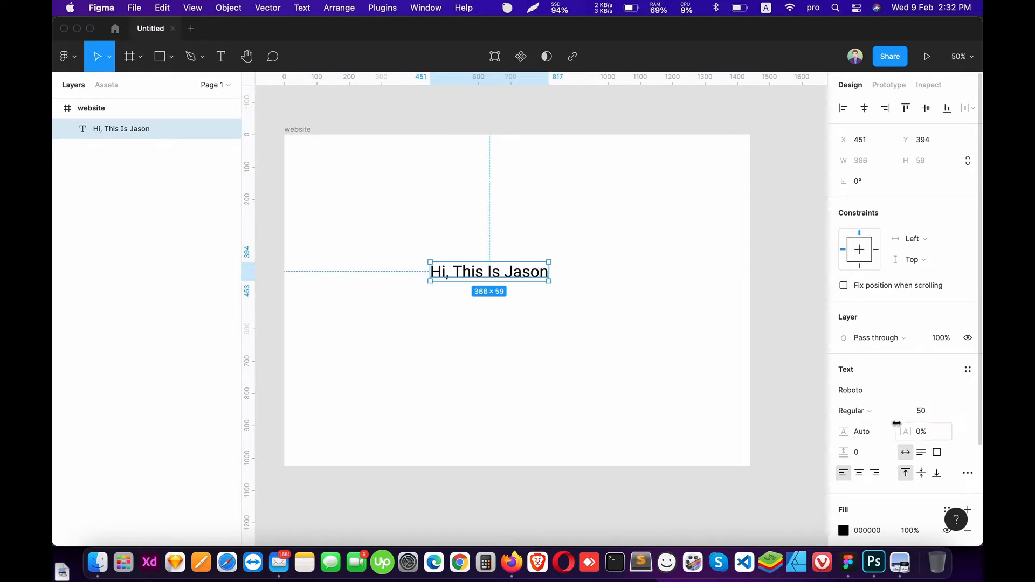
left_click(882, 393)
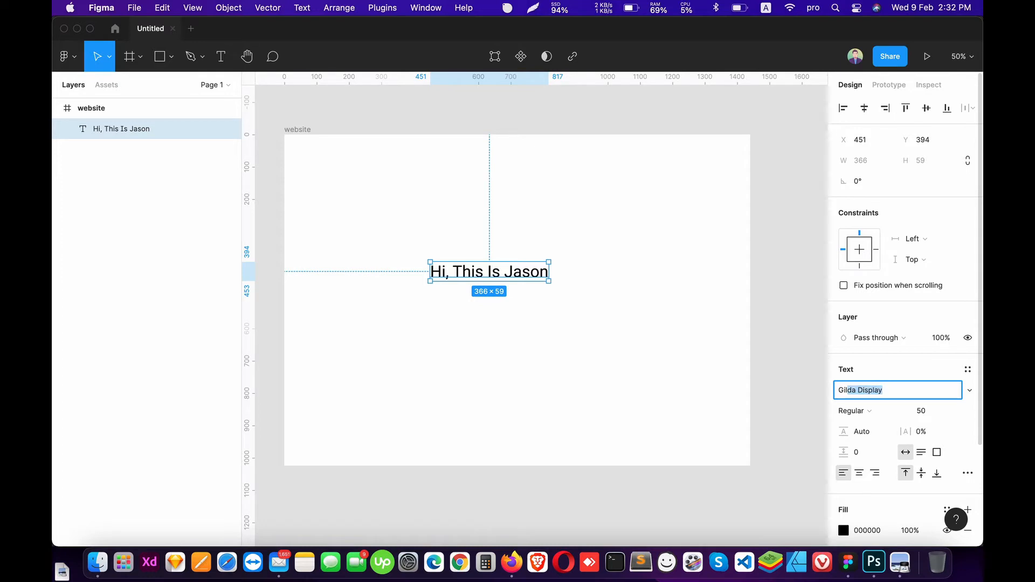
key("Return")
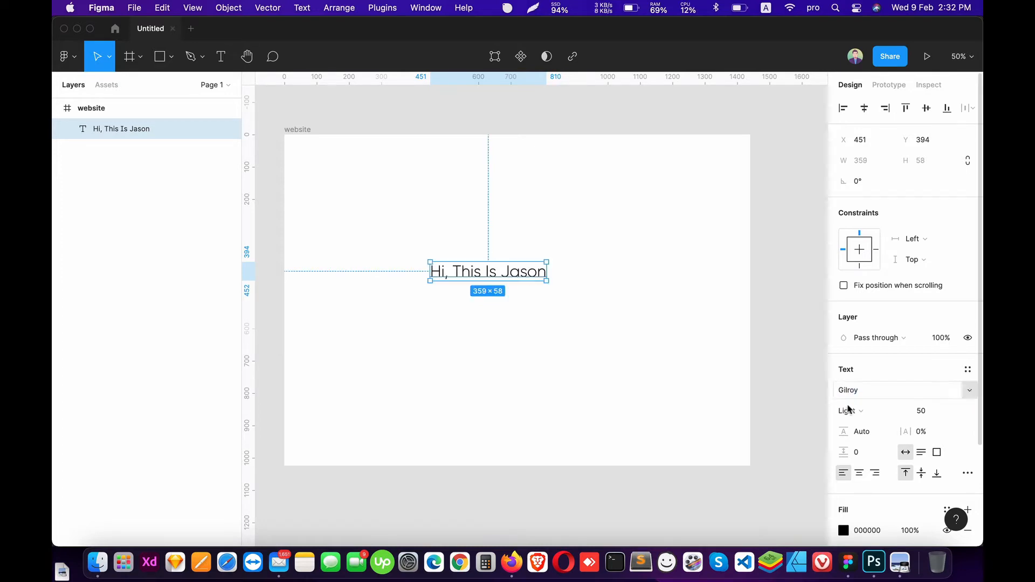
left_click(864, 412)
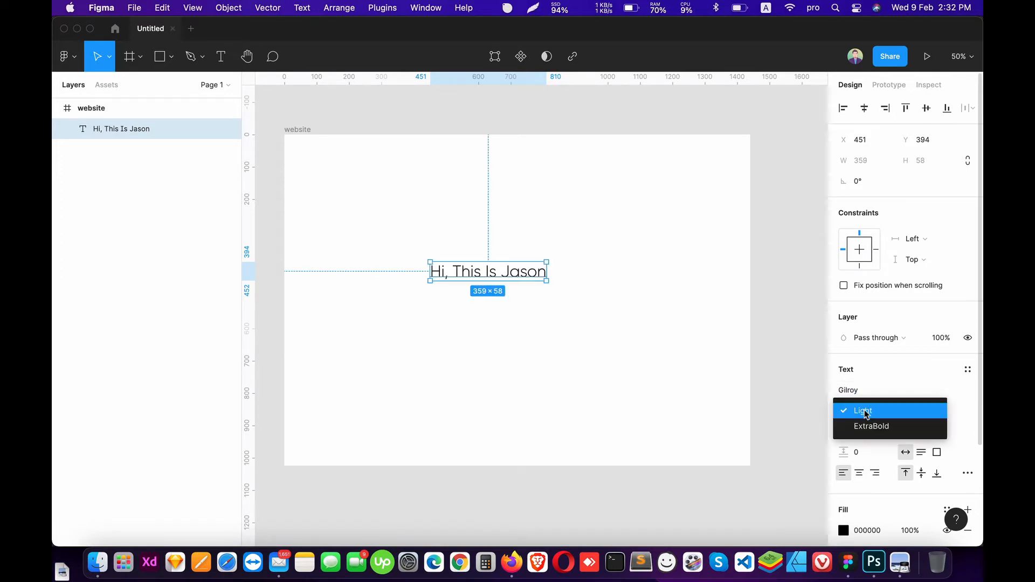
left_click(863, 425)
Enlarge the greeting text to size 80 and move it to X 159, Y 322 in the frame.
left_click_drag(515, 277, 469, 264)
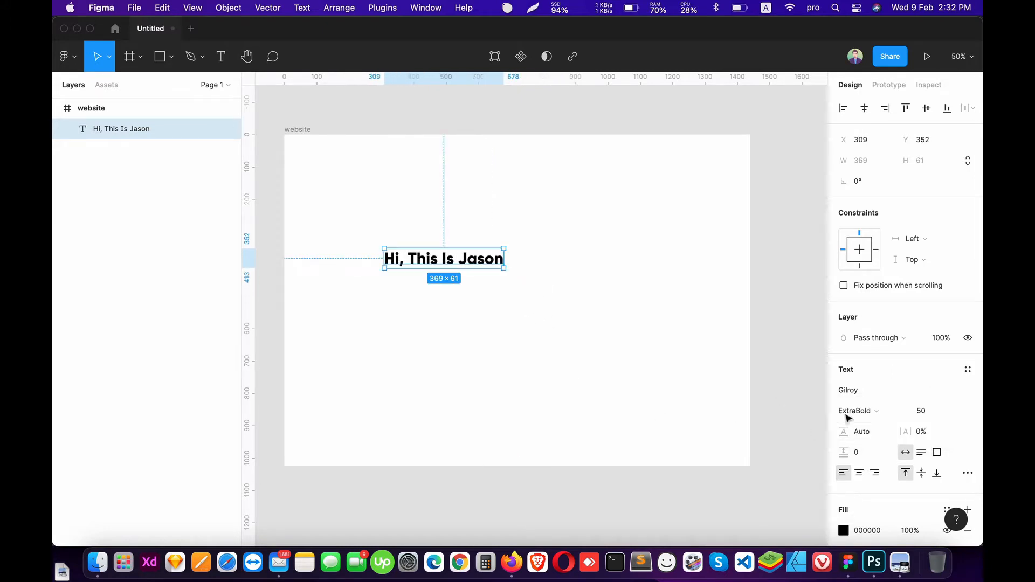
left_click(920, 413)
type("80")
key("Return")
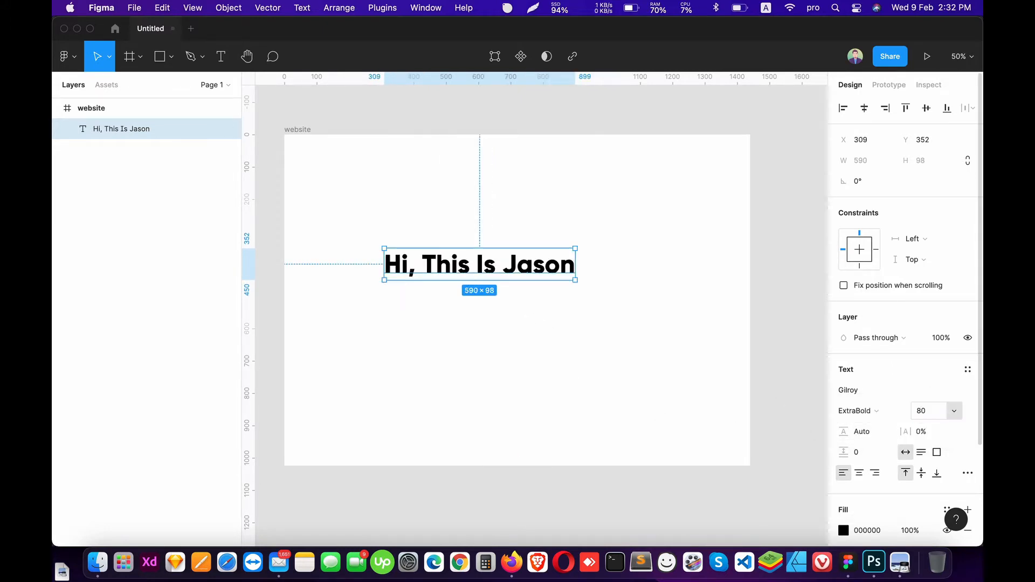
left_click_drag(525, 269, 475, 262)
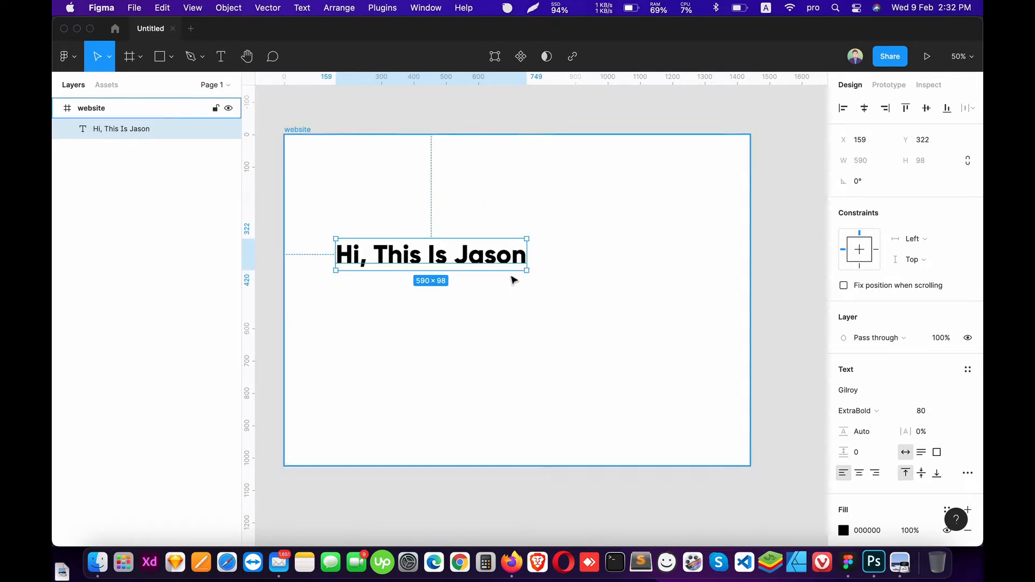
Duplicate the greeting text directly below itself at Y 420 and change the copy's wording to "Product Designer".
key("super+v")
left_click_drag(481, 262, 481, 294)
key("Return")
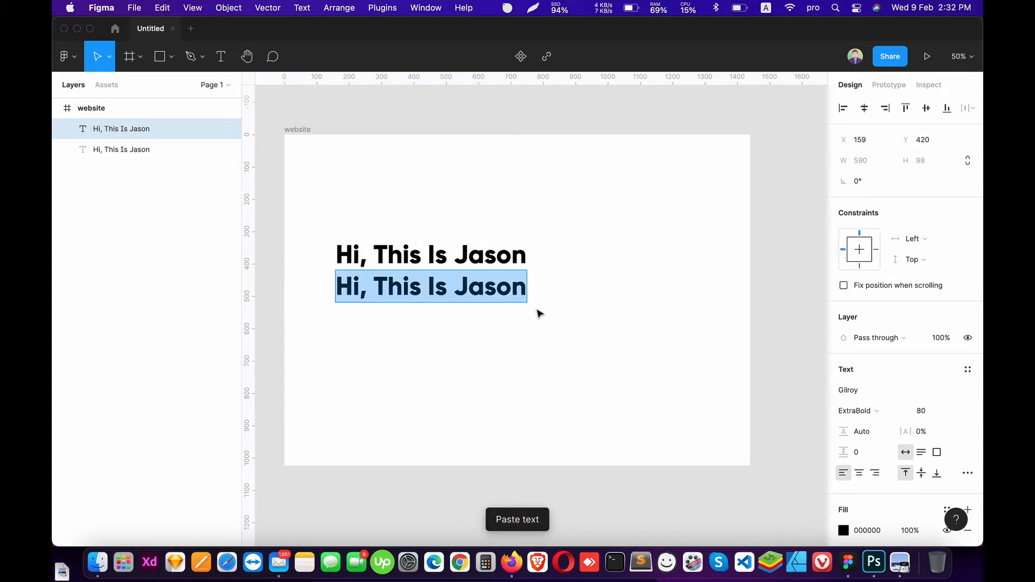
type("Product")
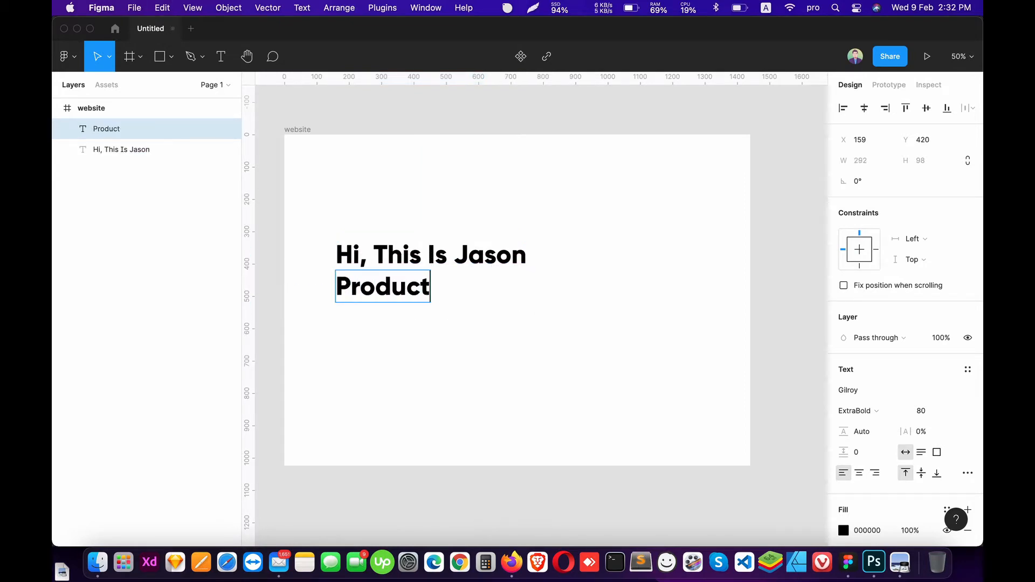
type(" Designer")
key("Escape")
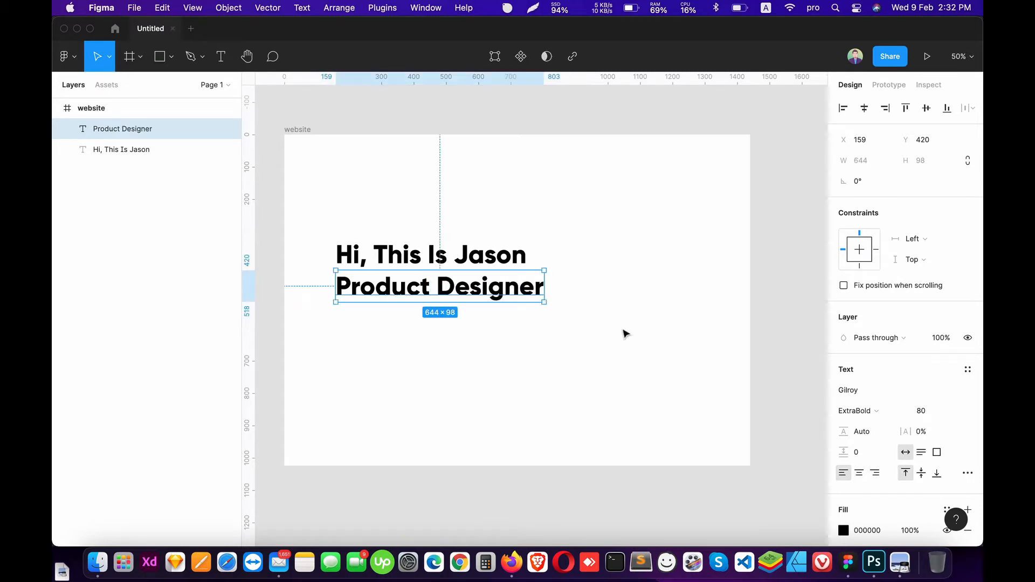
Set the font size of the "Product Designer" line to 65.
left_click(922, 412)
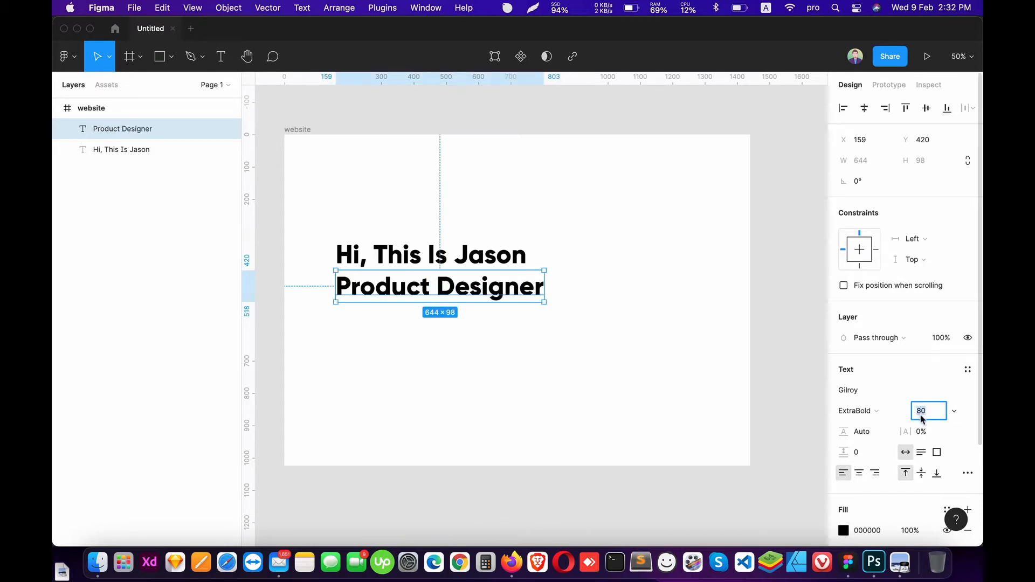
type("72")
key("BackSpace")
key("BackSpace")
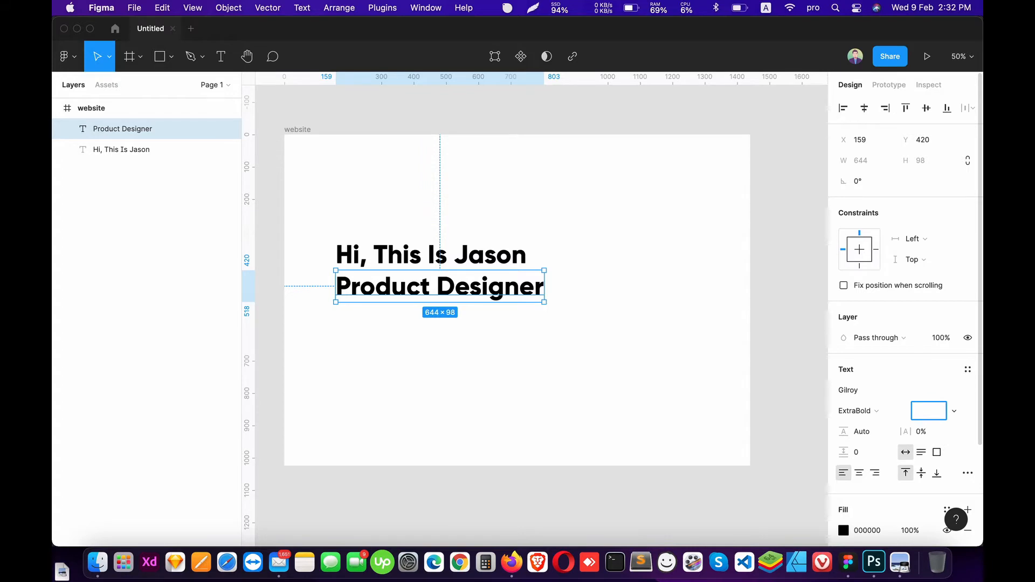
type("60")
key("Return")
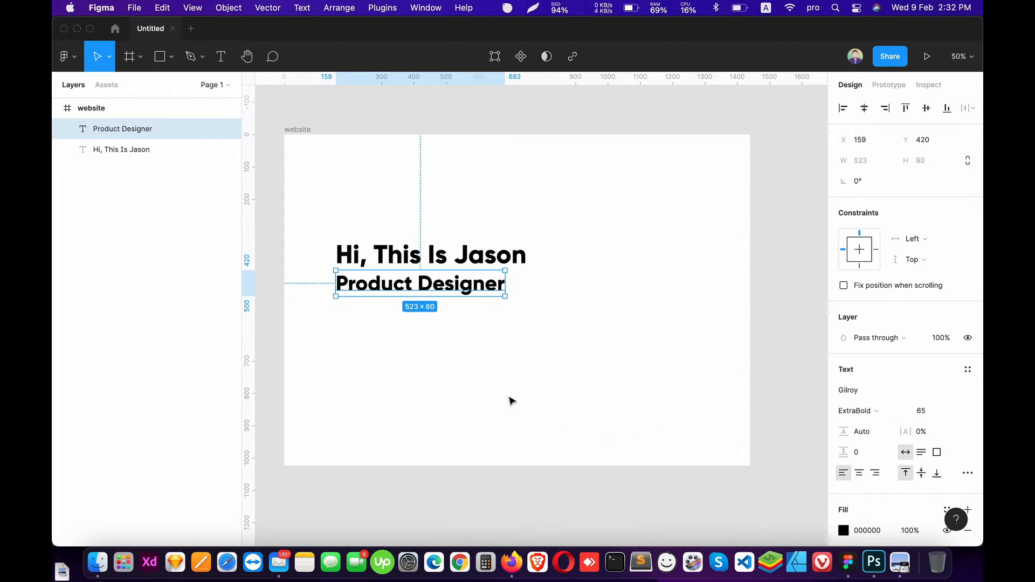
Select both text lines and move them together up and slightly left to X 143.
left_click(539, 378)
left_click_drag(587, 354, 315, 226)
left_click(555, 379)
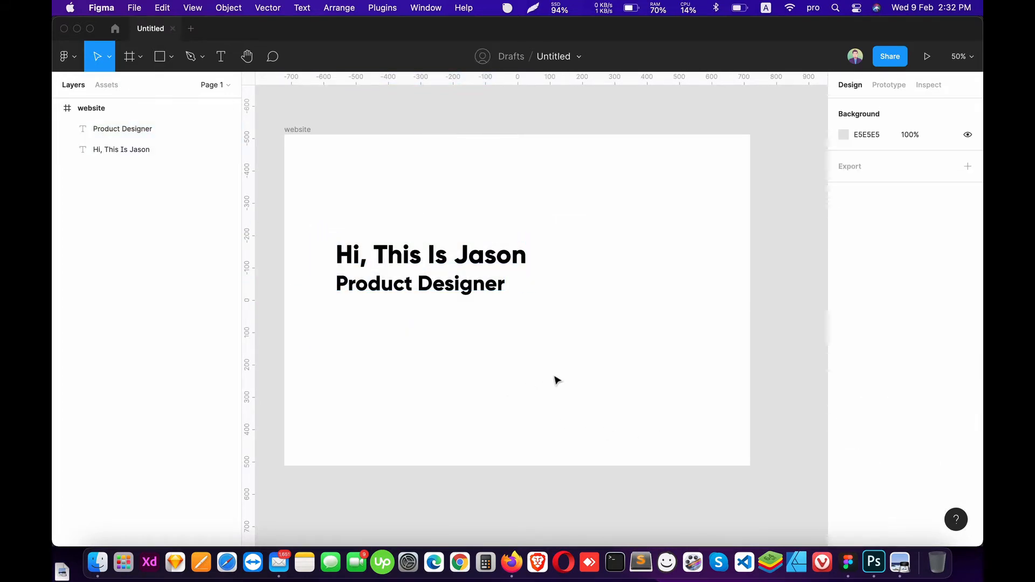
left_click(417, 284)
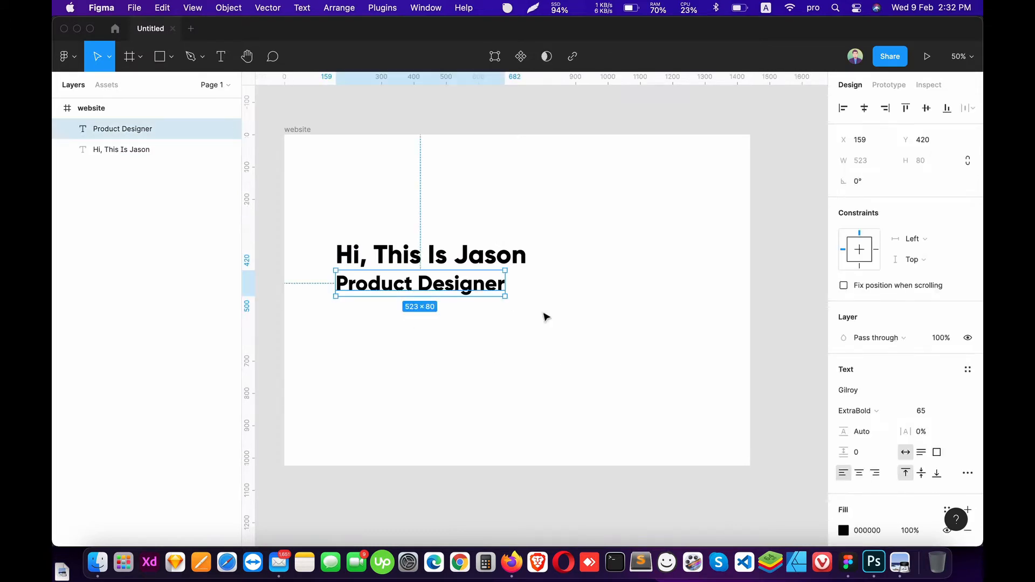
left_click_drag(612, 350, 333, 231)
left_click_drag(391, 261, 387, 237)
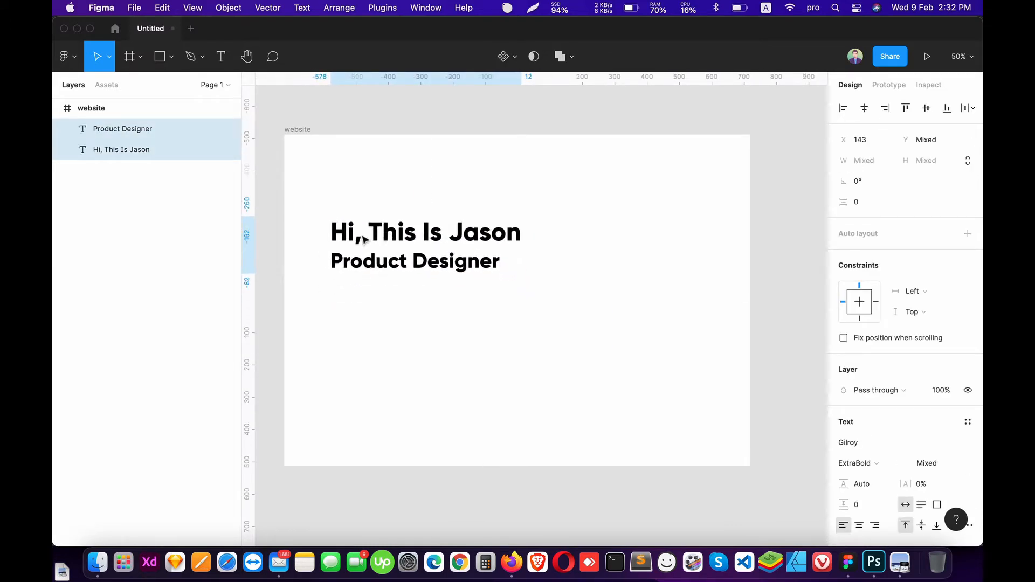
Shorten the website frame from its bottom edge to a height of about 890 px.
left_click(108, 106)
left_click_drag(600, 464, 598, 424)
Change the fill of both text lines from black to a dark grey.
left_click(441, 242)
left_click_drag(590, 309, 305, 206)
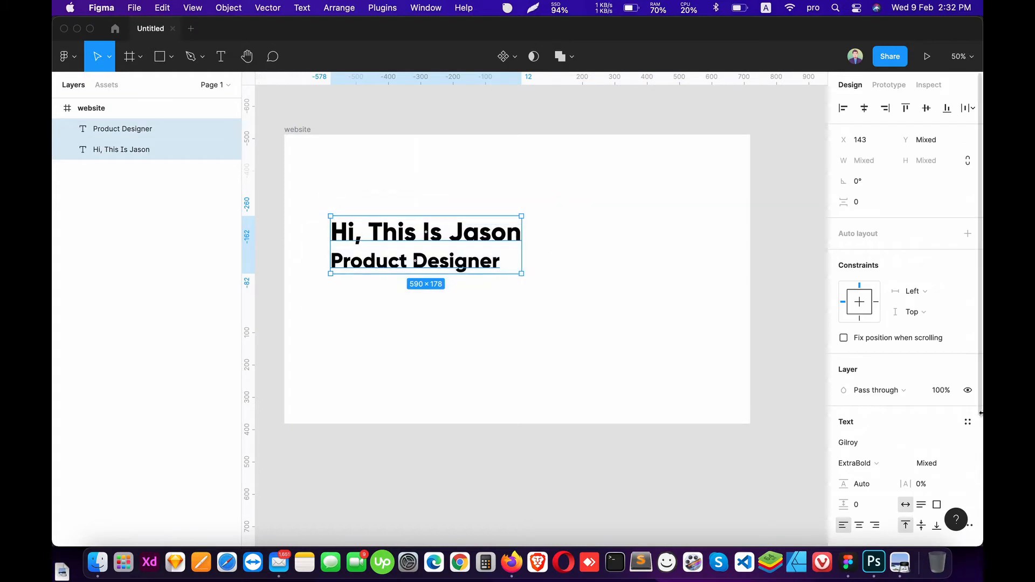
scroll(949, 474, "down", 5)
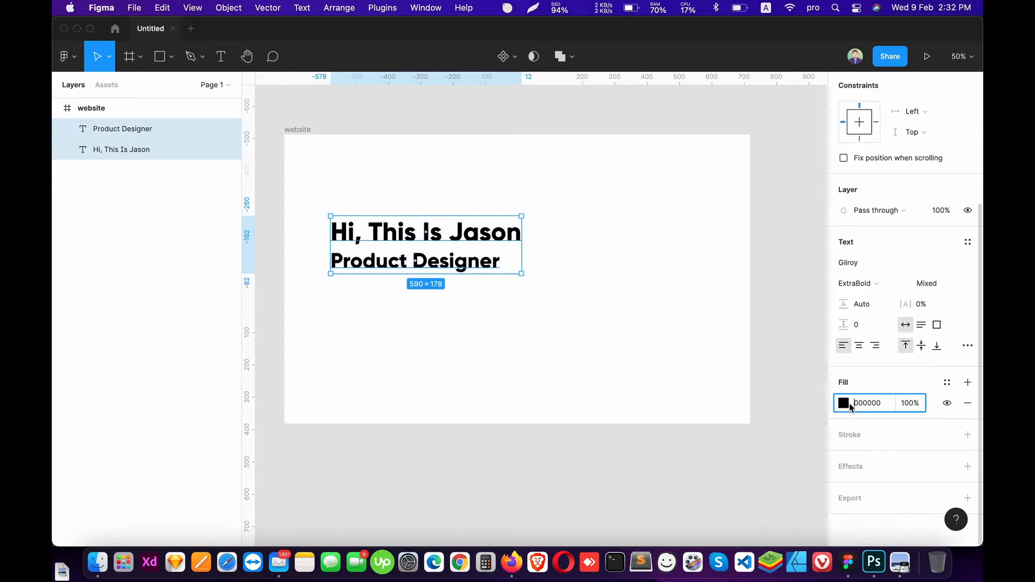
left_click(844, 404)
left_click_drag(781, 378, 559, 346)
left_click(559, 346)
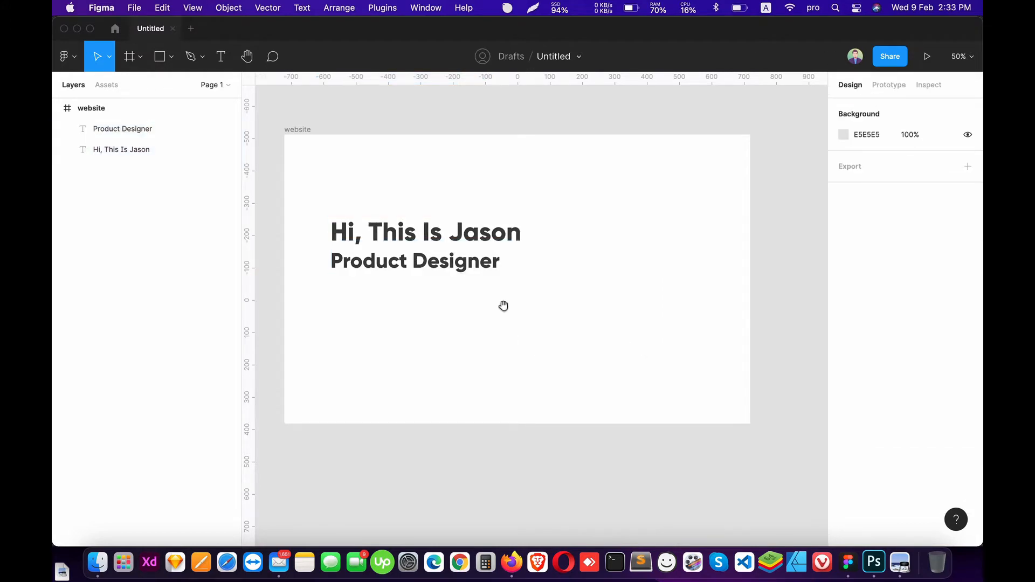
left_click_drag(504, 307, 520, 390)
left_click(502, 351)
left_click(634, 369)
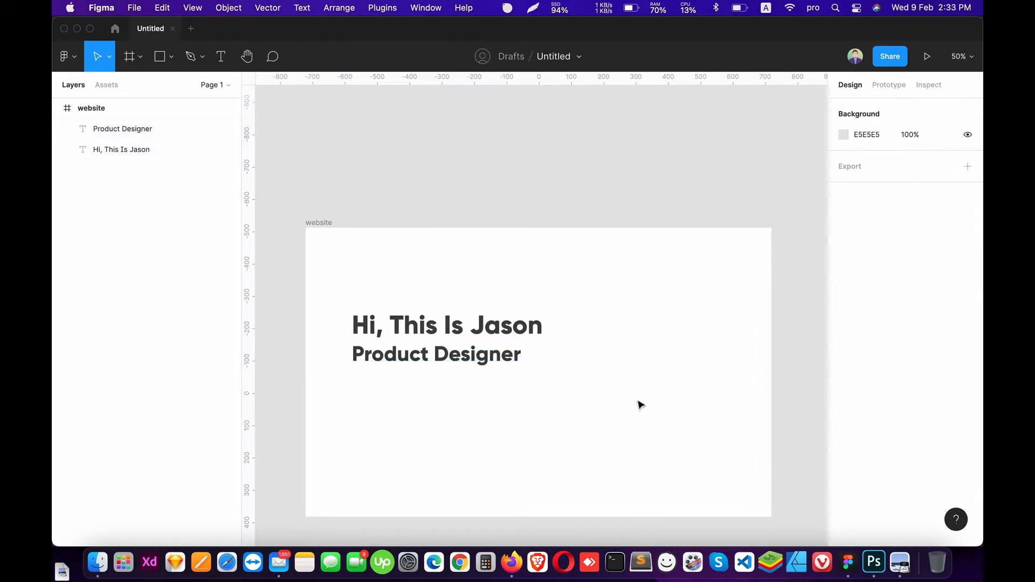
key("shift+0")
left_click_drag(557, 346, 671, 214)
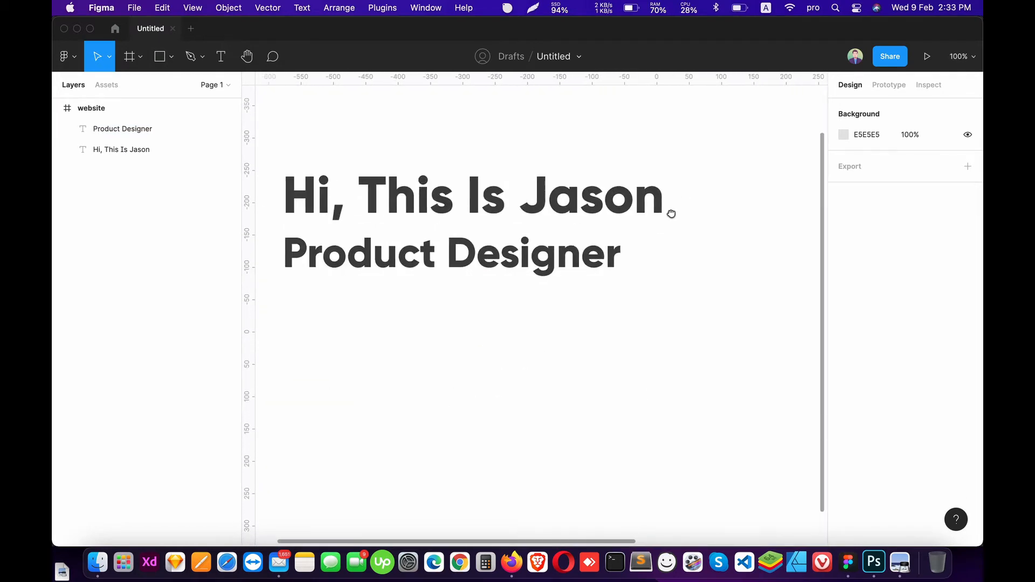
Add placeholder text "asdf" below the "Product Designer" line in Gilroy Light at font size 20.
key("minus")
key("t")
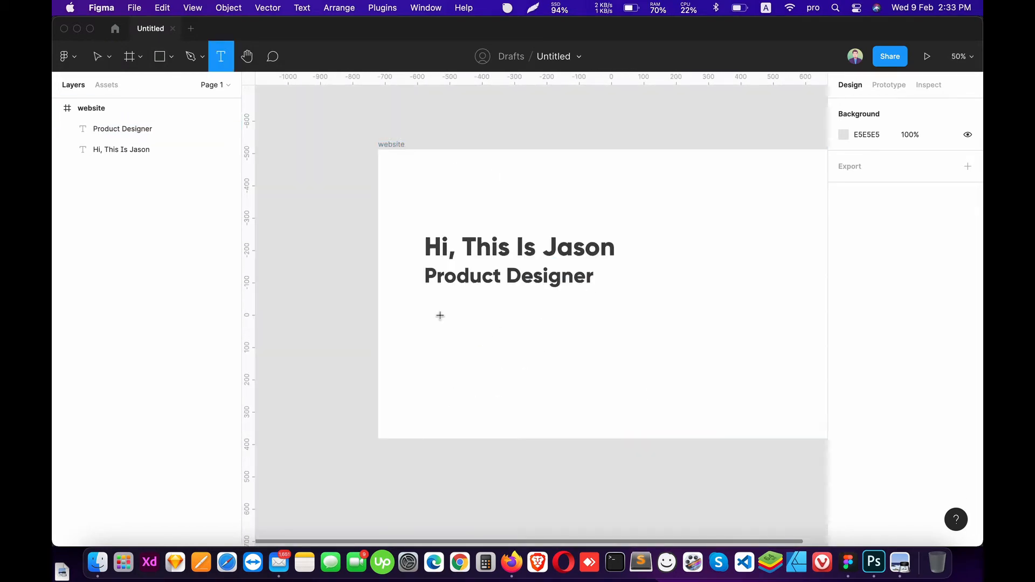
left_click(440, 315)
left_click(941, 411)
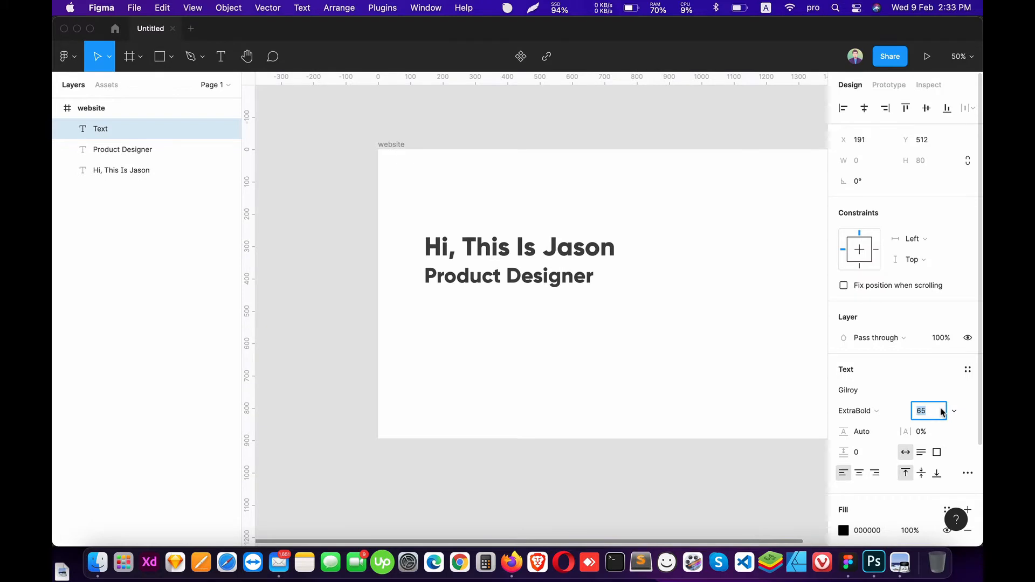
left_click(861, 411)
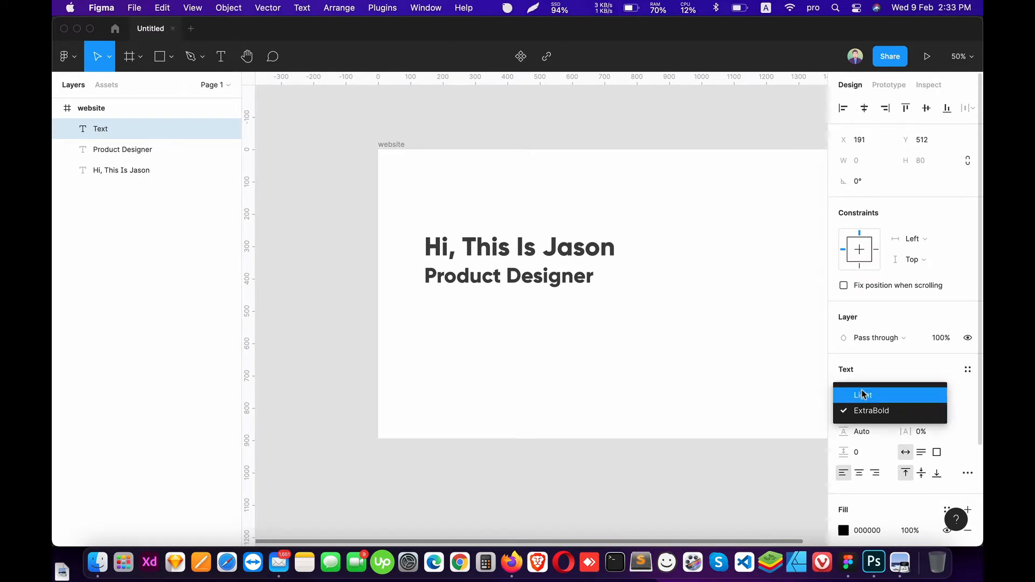
left_click(862, 395)
type("asdf")
key("Escape")
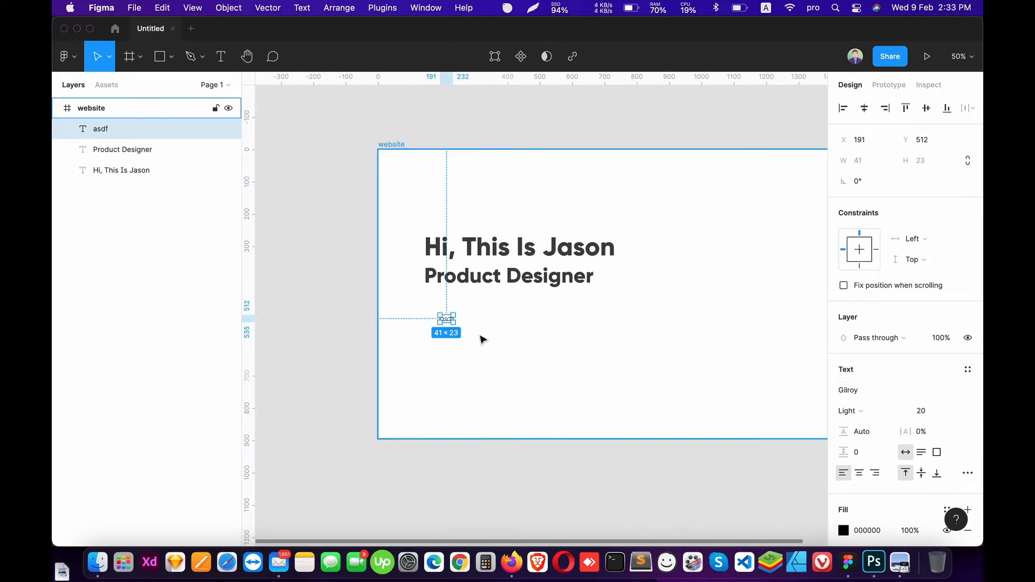
Replace the placeholder text with "Professional Product Designer with 5 Years Of Experiecnes.".
key("shift+0")
scroll(533, 354, "left", 3)
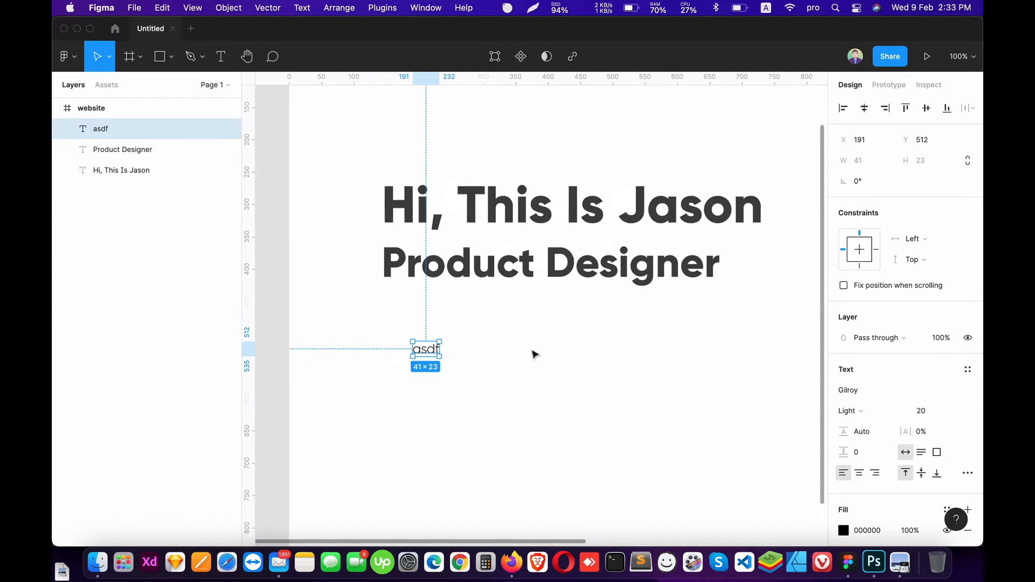
double_click(431, 356)
type("Professional Product D")
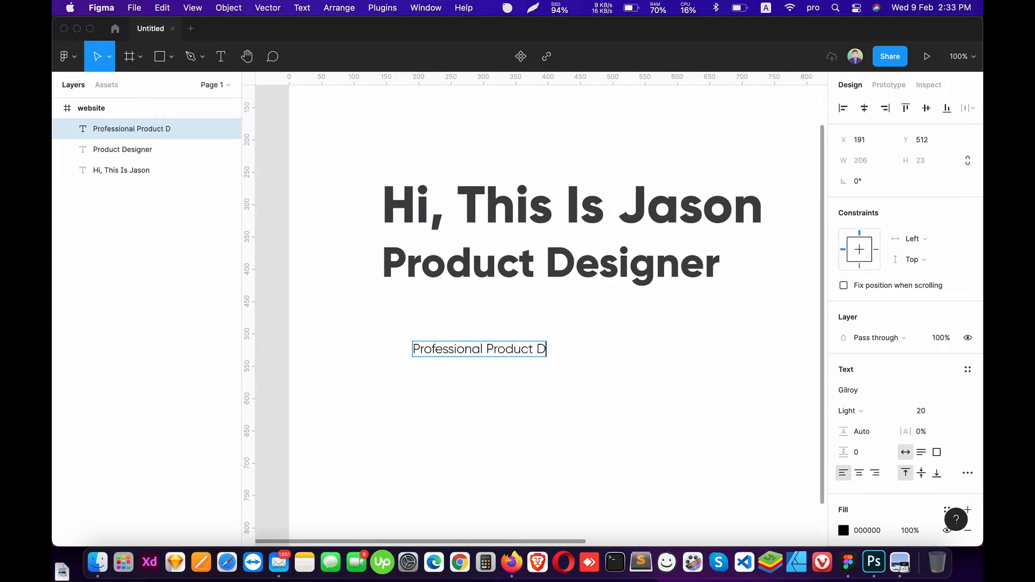
type("esigner with 5 Years Of E")
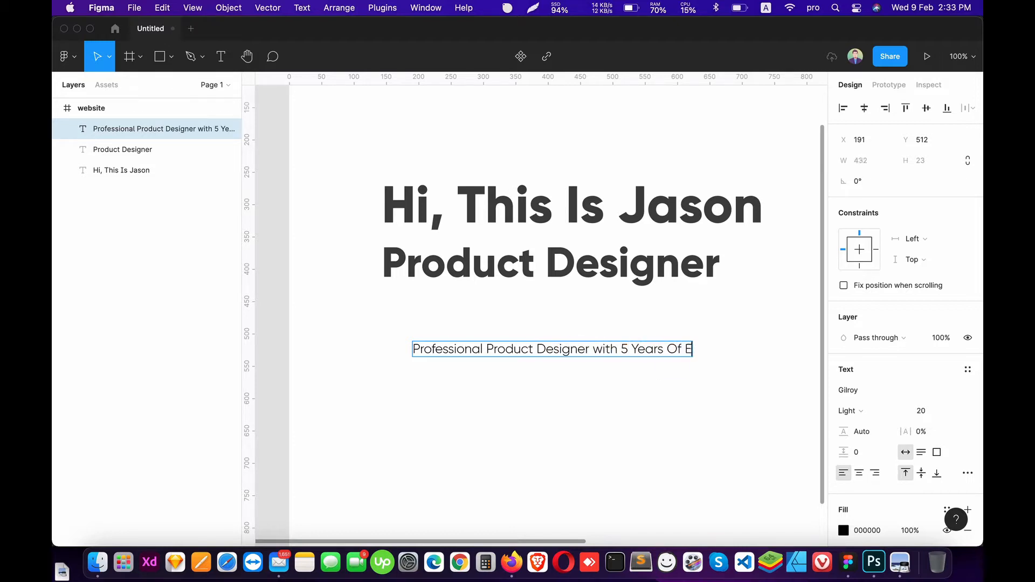
type("xperiecnes.")
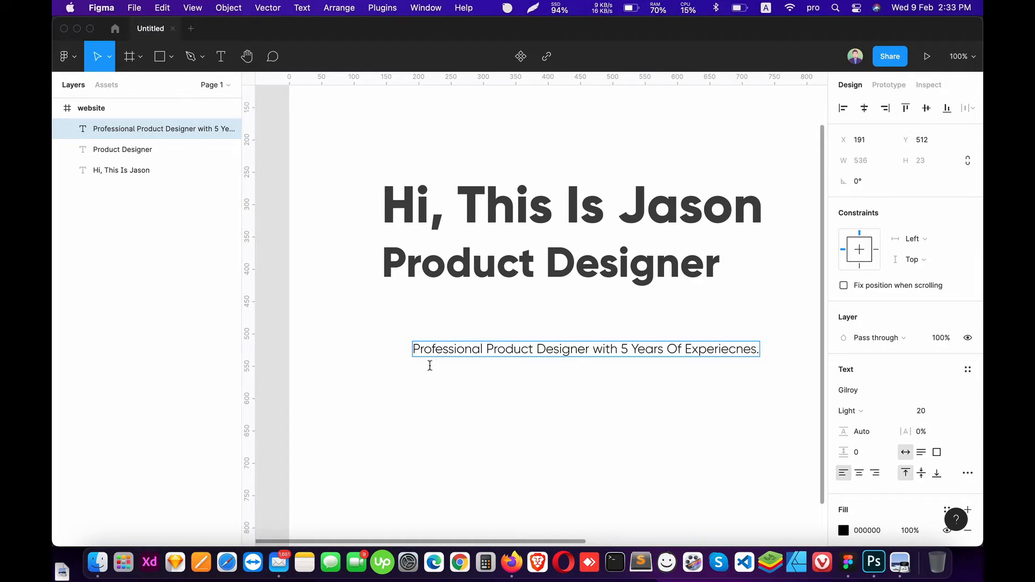
key("Escape")
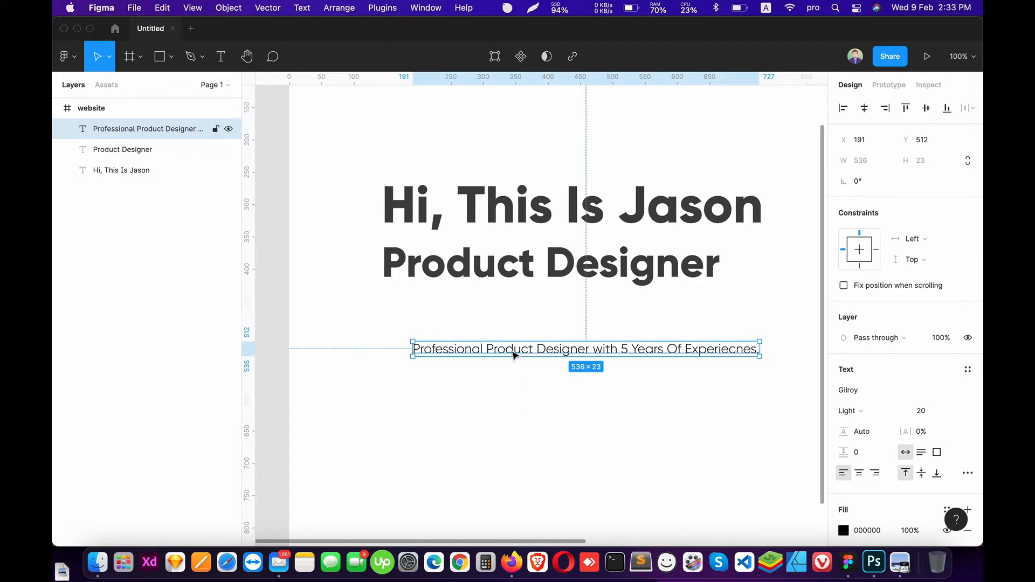
Move the description up under "Product Designer" to about X 148, Y 447 and add a second line "Work with well know companies.".
left_click_drag(514, 354, 486, 310)
double_click(724, 306)
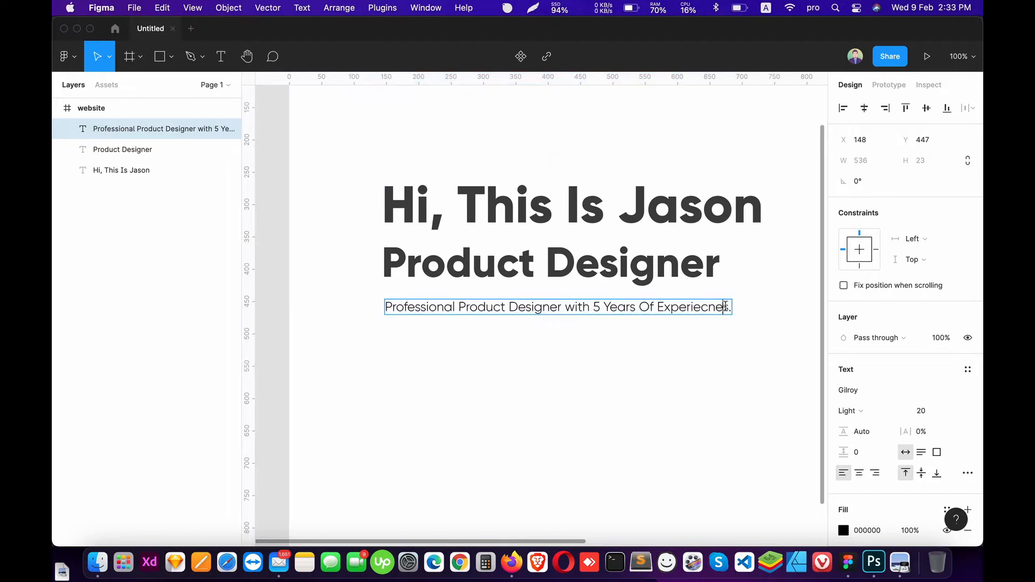
key("Return")
type("Work with well know companies.")
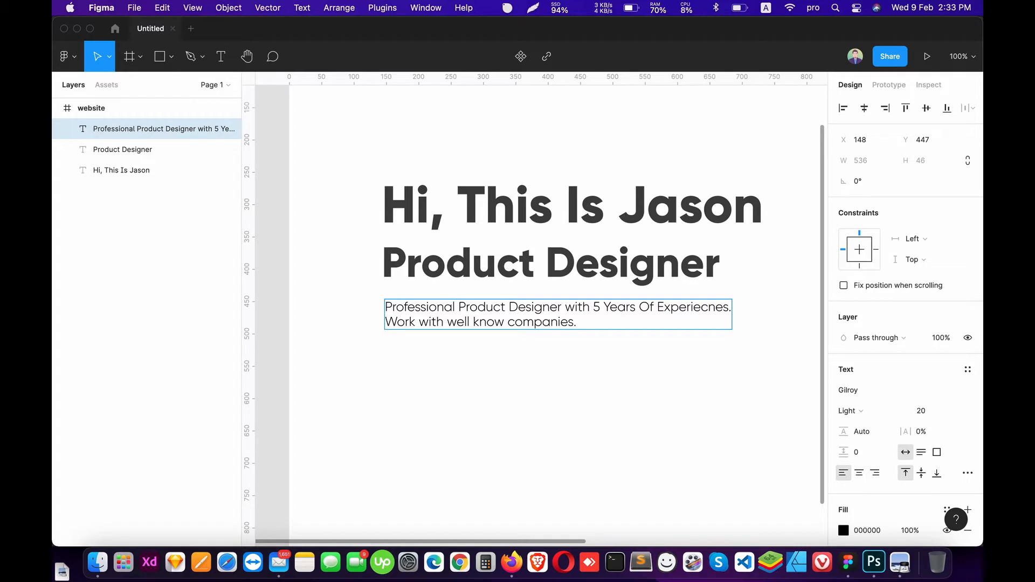
Try line heights of 35 and 30 on the two-line description text.
left_click(884, 437)
type("35")
key("Return")
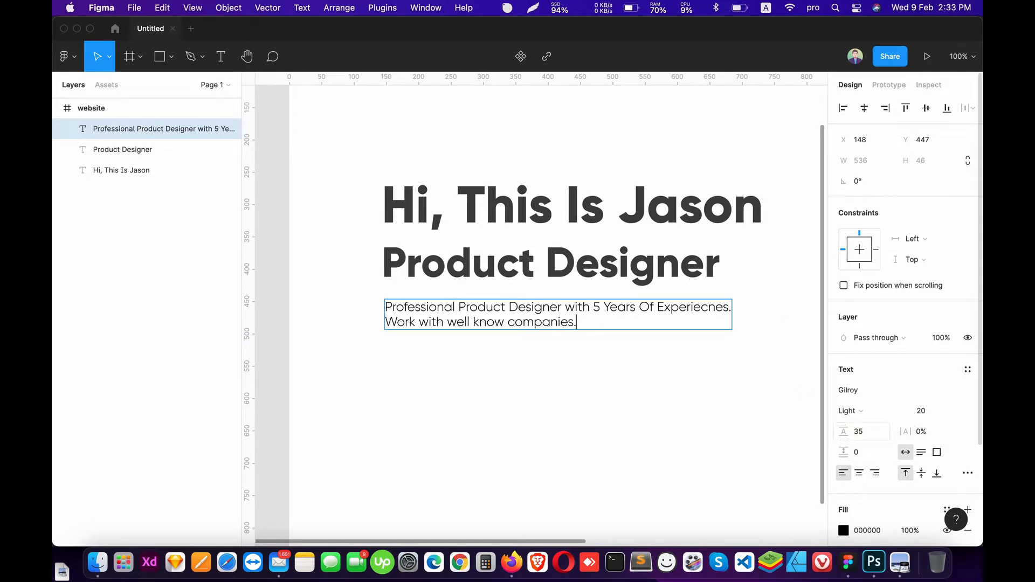
left_click(565, 388)
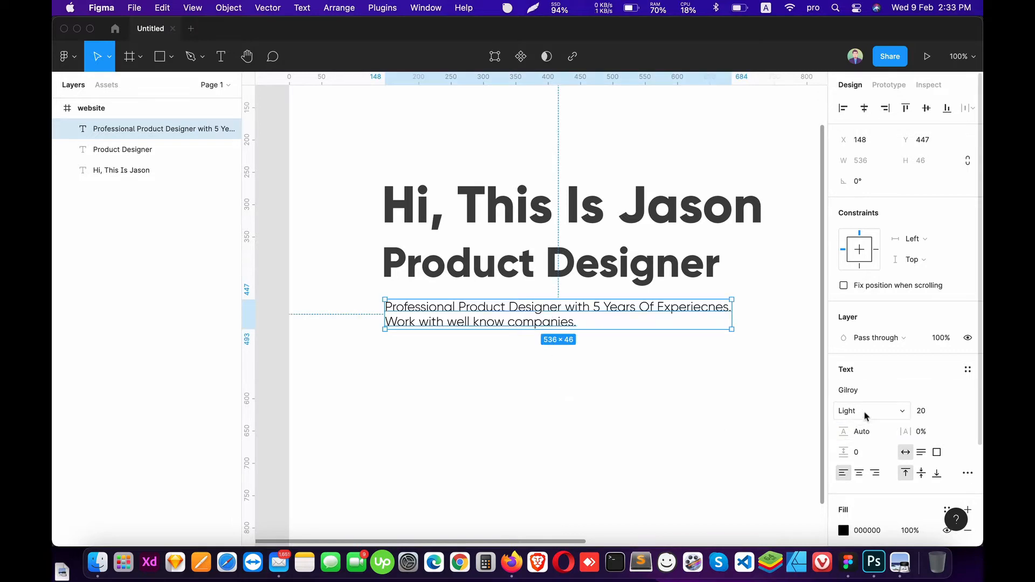
left_click(869, 431)
type("30")
key("Return")
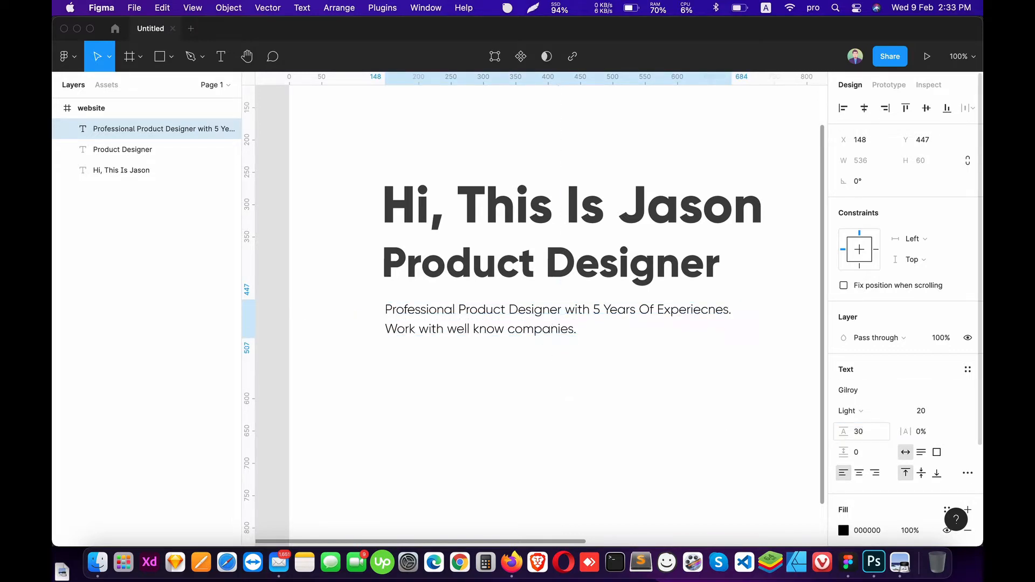
Set the line height of the description text to 32.
type("3")
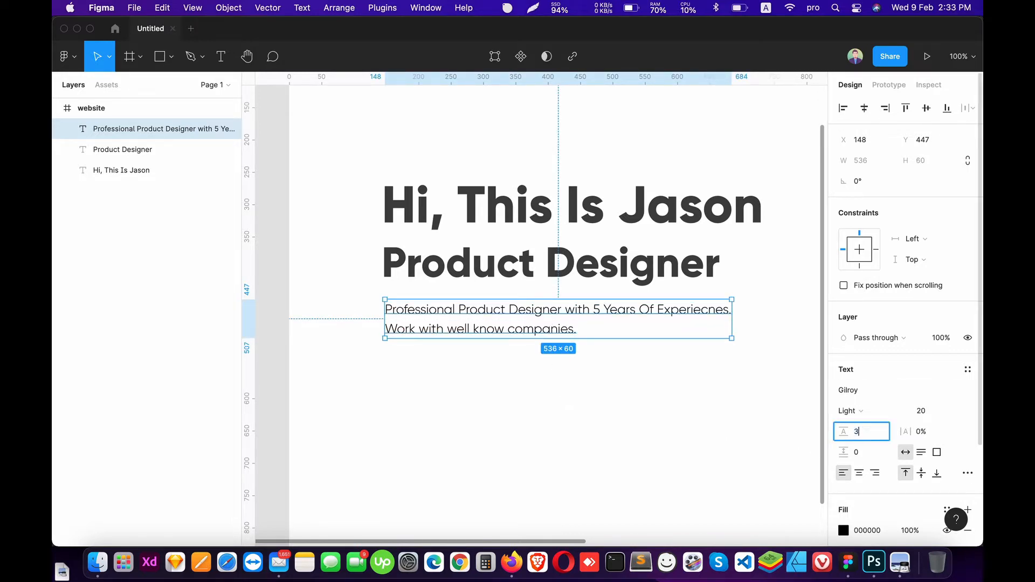
type("2")
key("Escape")
Copy the greeting line's fill colour 424242 and apply it to the description text.
key("minus")
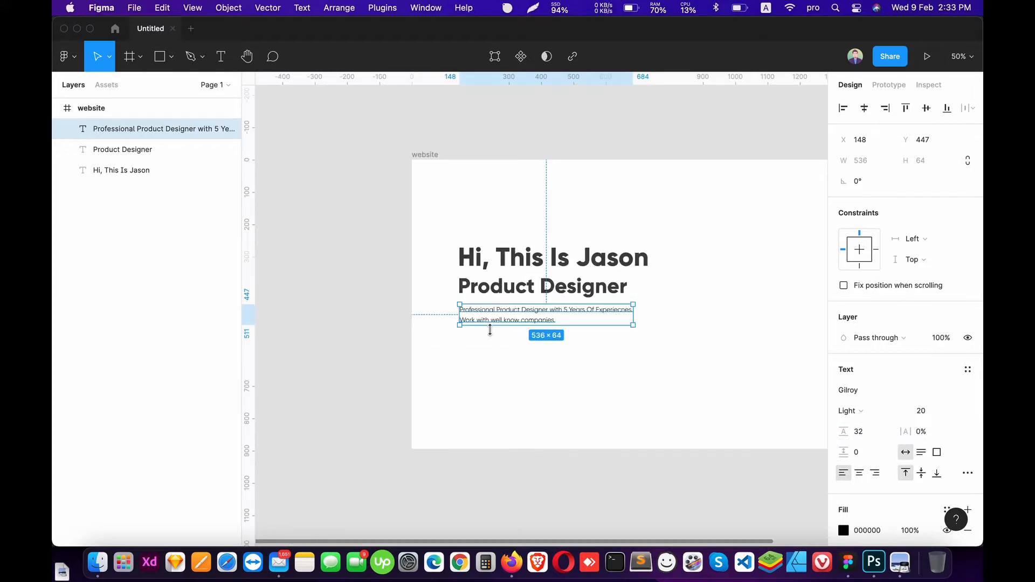
left_click(561, 257)
left_click(843, 530)
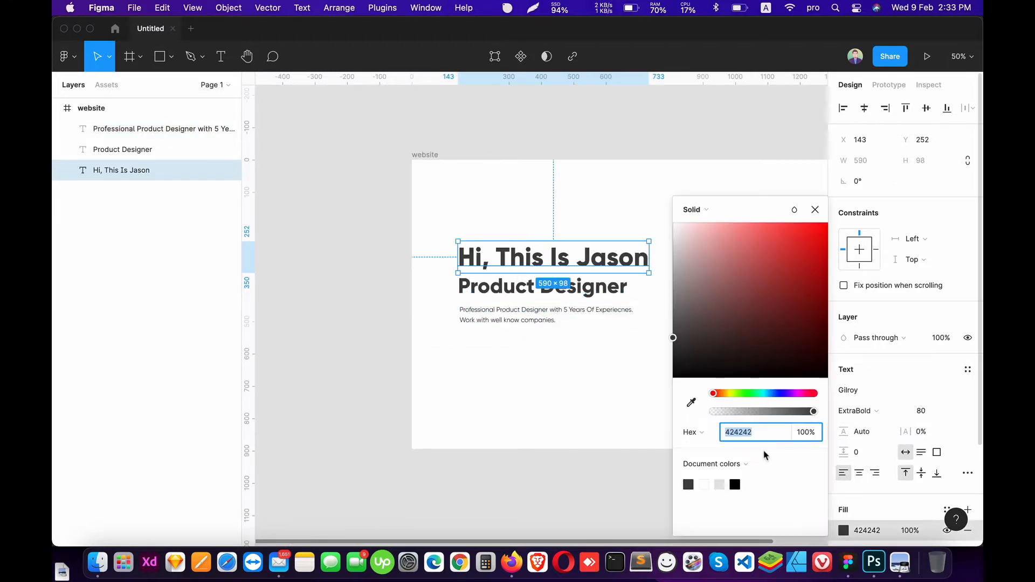
left_click(608, 416)
left_click(538, 316)
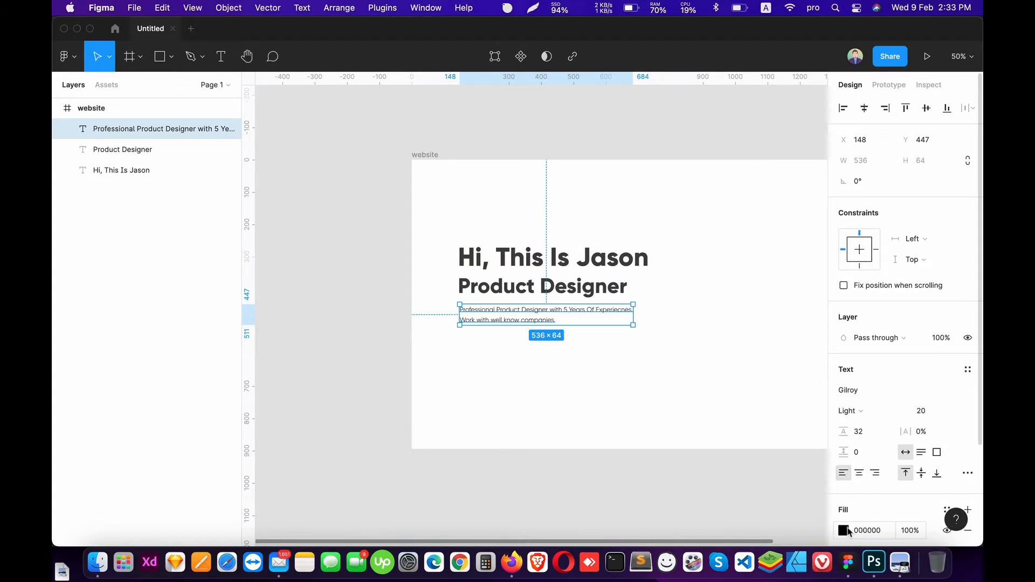
left_click(843, 531)
type("424242")
key("Return")
left_click(549, 389)
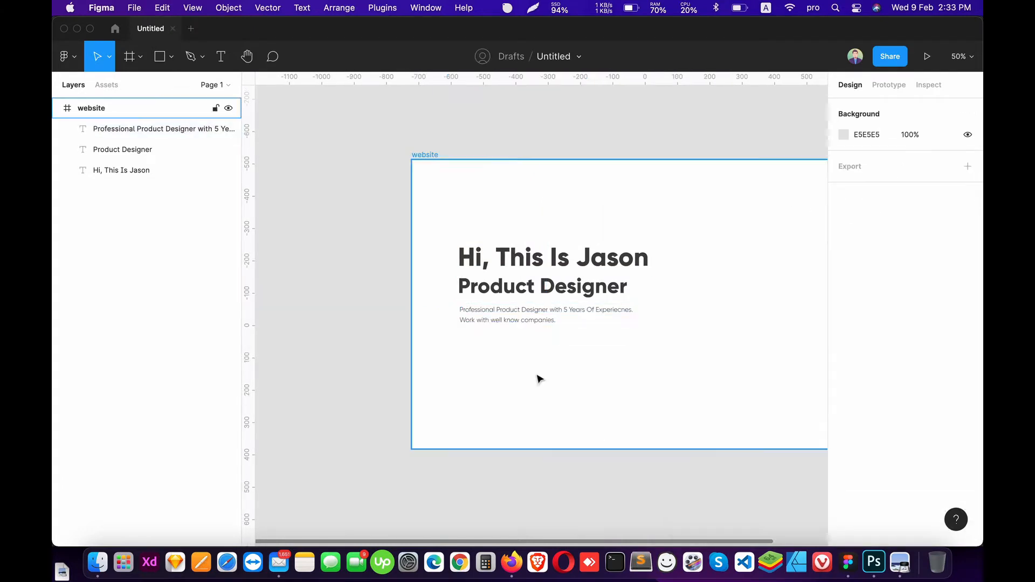
Examine the recoloured description text close up and the text block's placement within the whole website frame.
key("shift+0")
left_click_drag(529, 388, 532, 392)
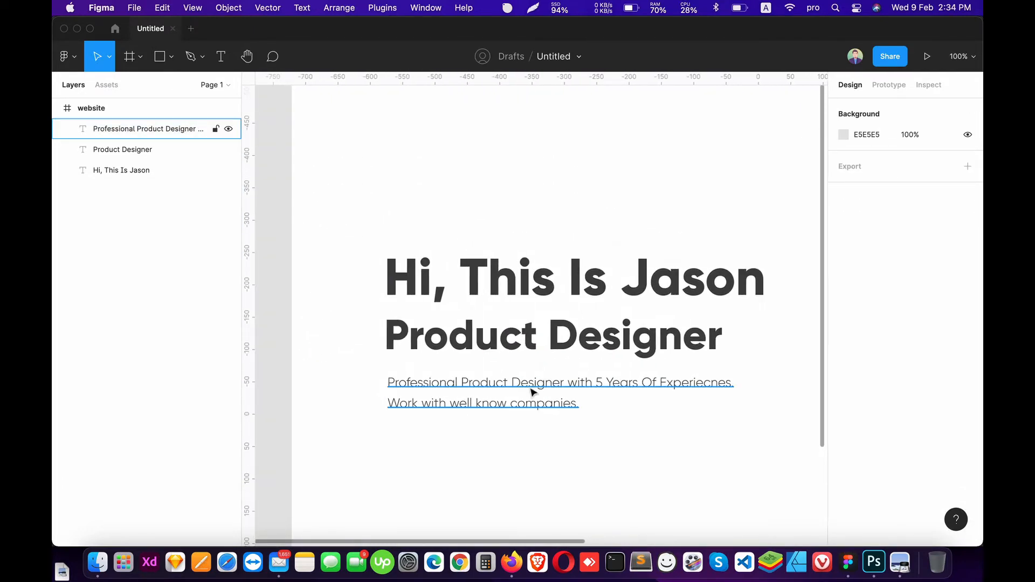
scroll(679, 437, "down", 3)
key("minus")
left_click(673, 437)
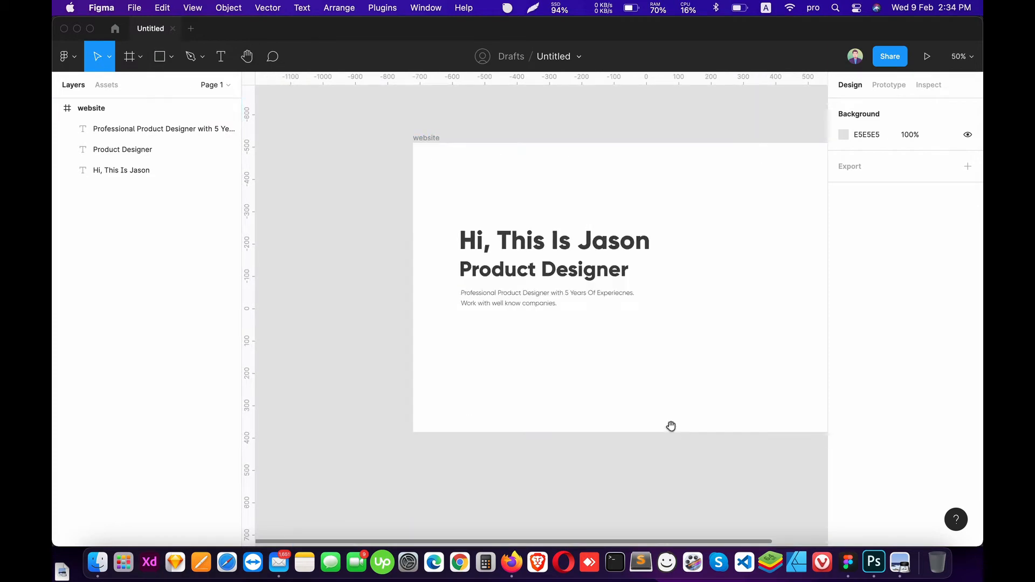
left_click_drag(670, 426, 610, 400)
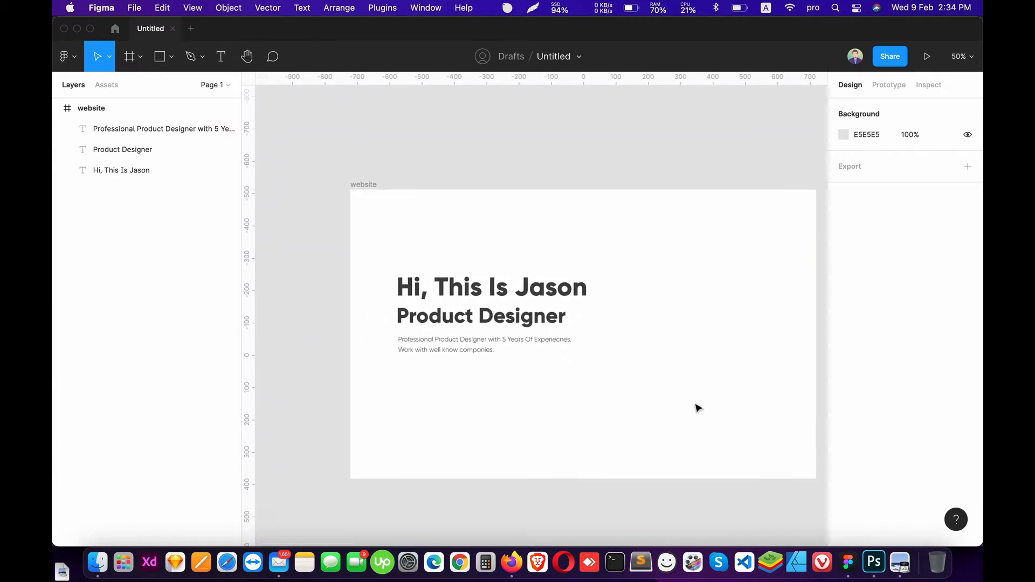
scroll(559, 388, "down", 5)
scroll(561, 397, "up", 6)
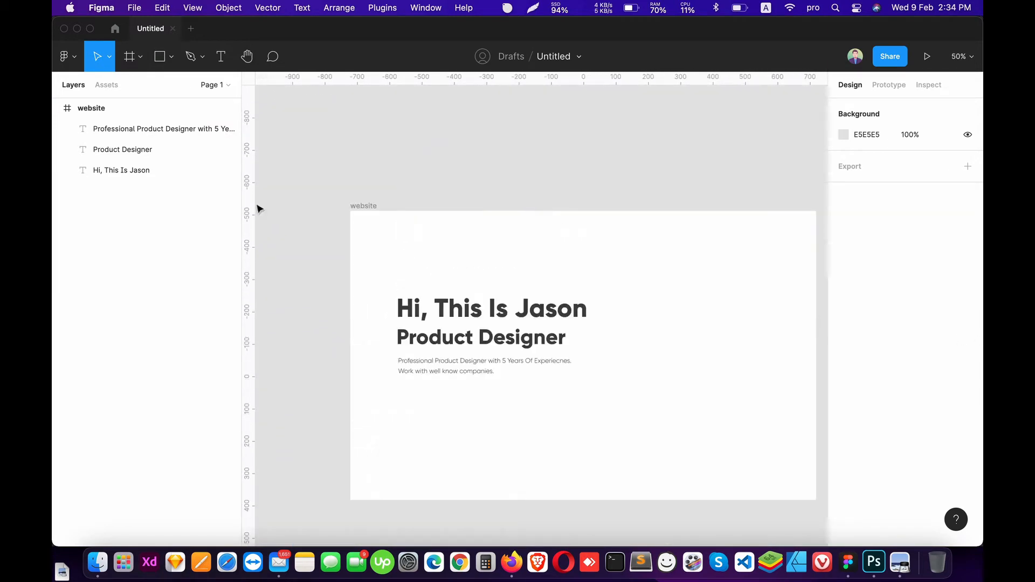
Draw a rectangle about 488 × 710 px beside the text block, at about X 839, Y 126 in the website frame.
left_click(172, 59)
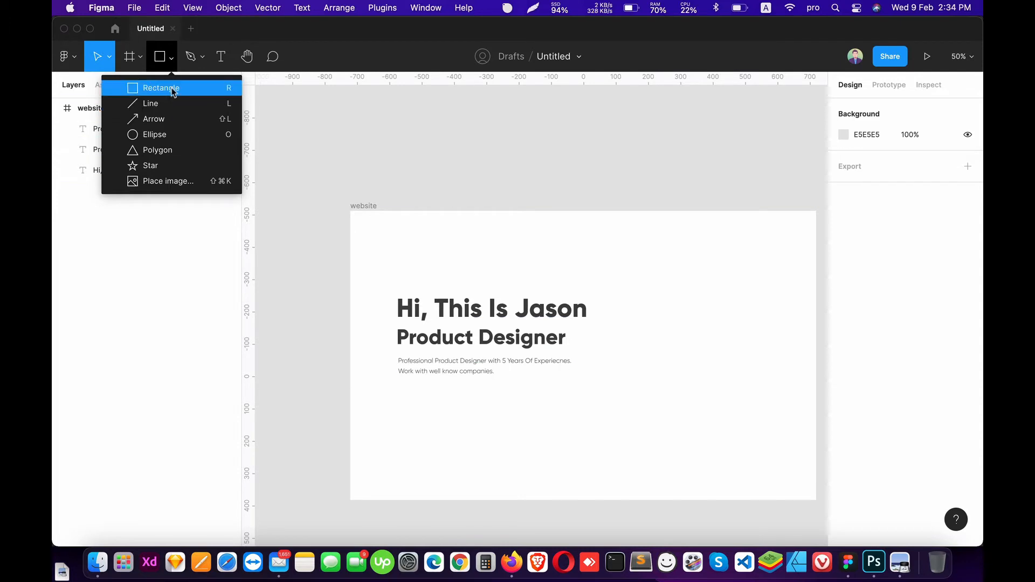
left_click(172, 89)
scroll(462, 245, "right", 4)
scroll(462, 244, "down", 3)
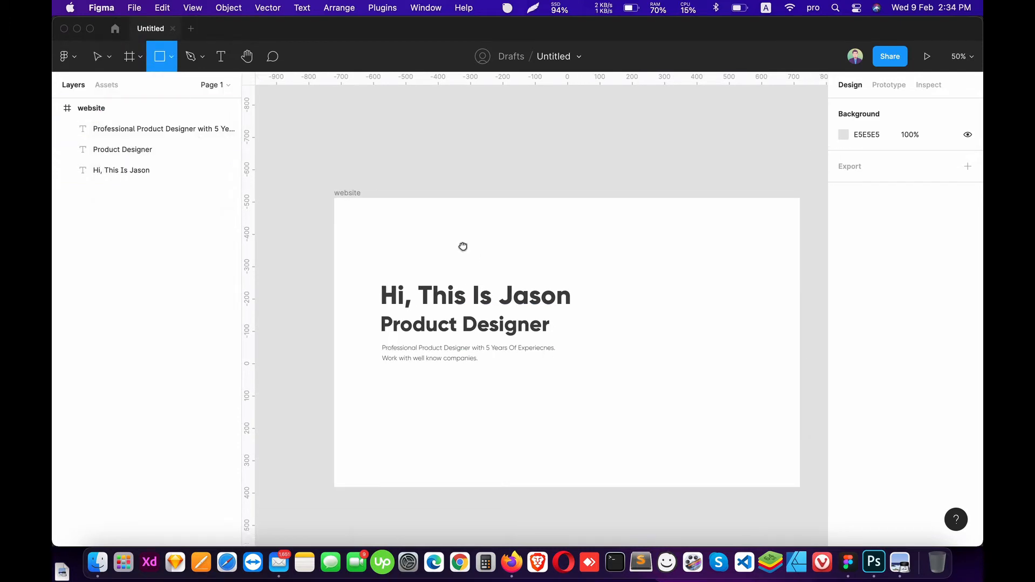
left_click_drag(524, 184, 683, 417)
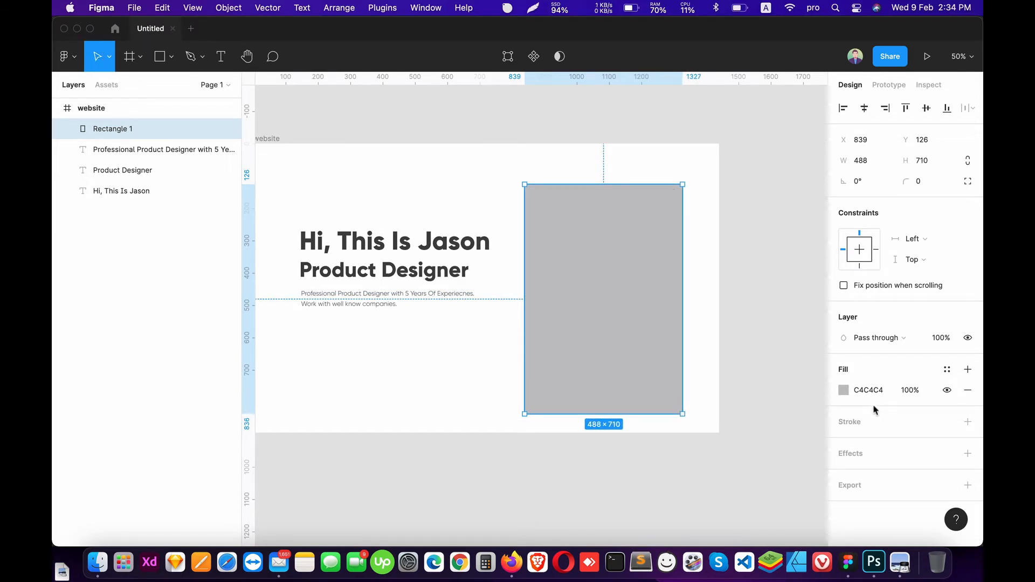
Enable independent corner radii on the rectangle and set both upper corners to 30.
left_click(967, 181)
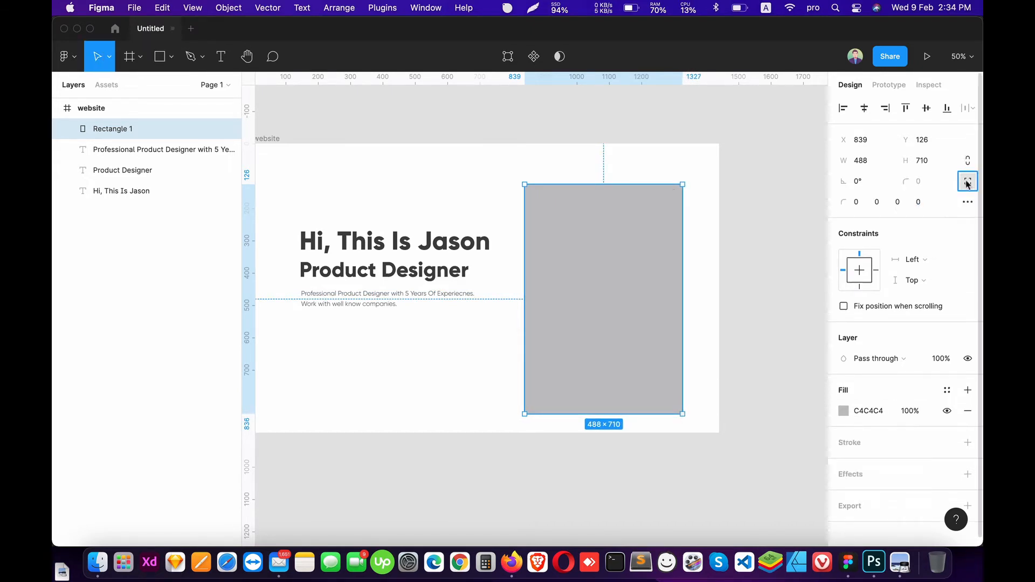
left_click(861, 204)
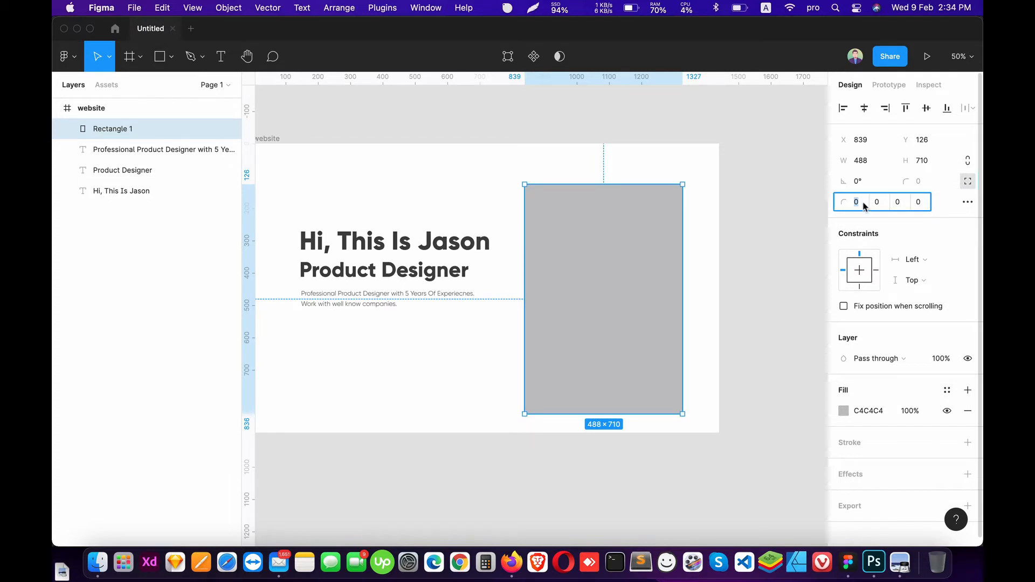
type("30")
key("Tab")
type("30")
key("Return")
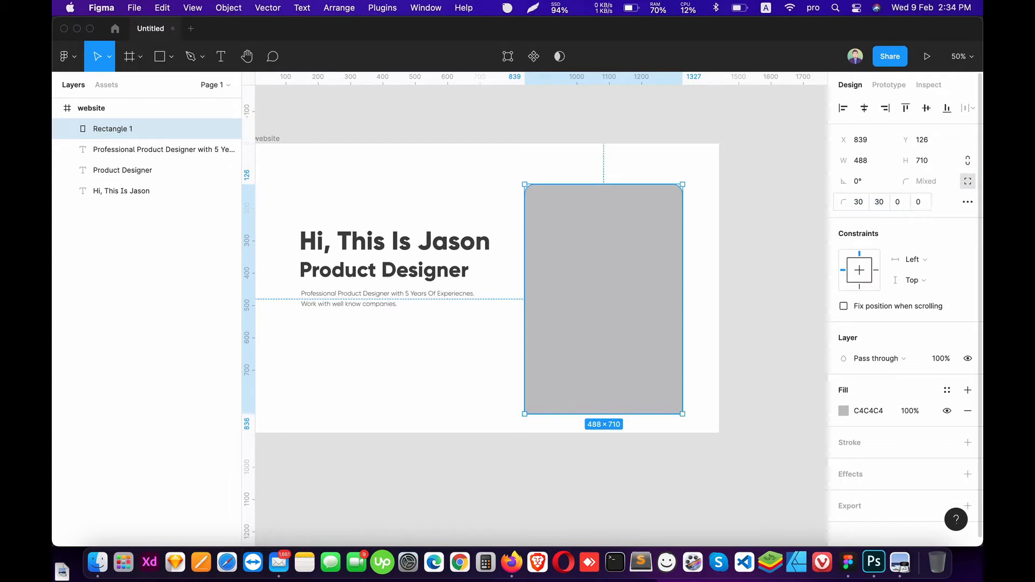
Increase the radius of both upper corners of the rectangle to 50.
left_click(859, 205)
key("Tab")
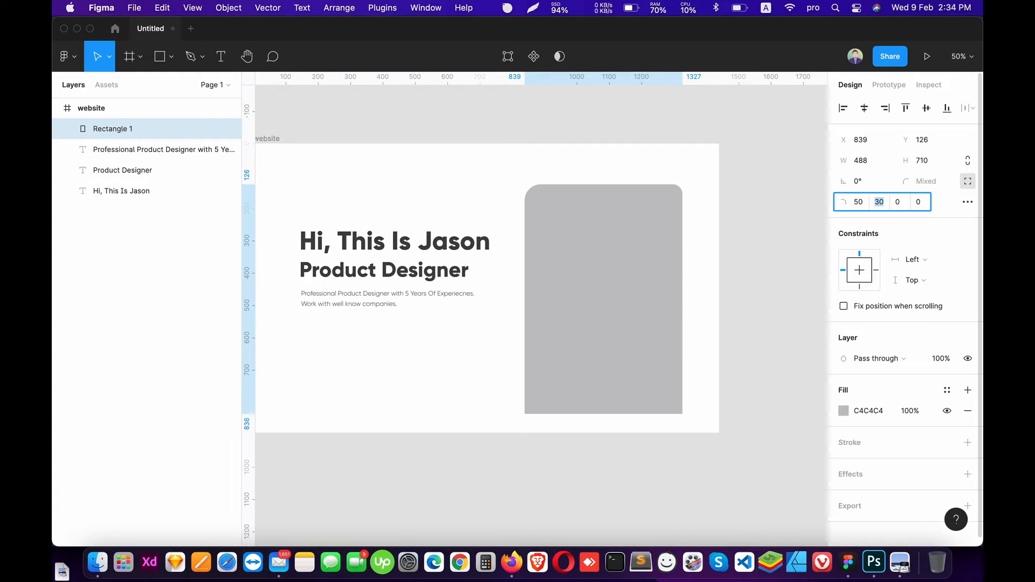
type("50")
key("Return")
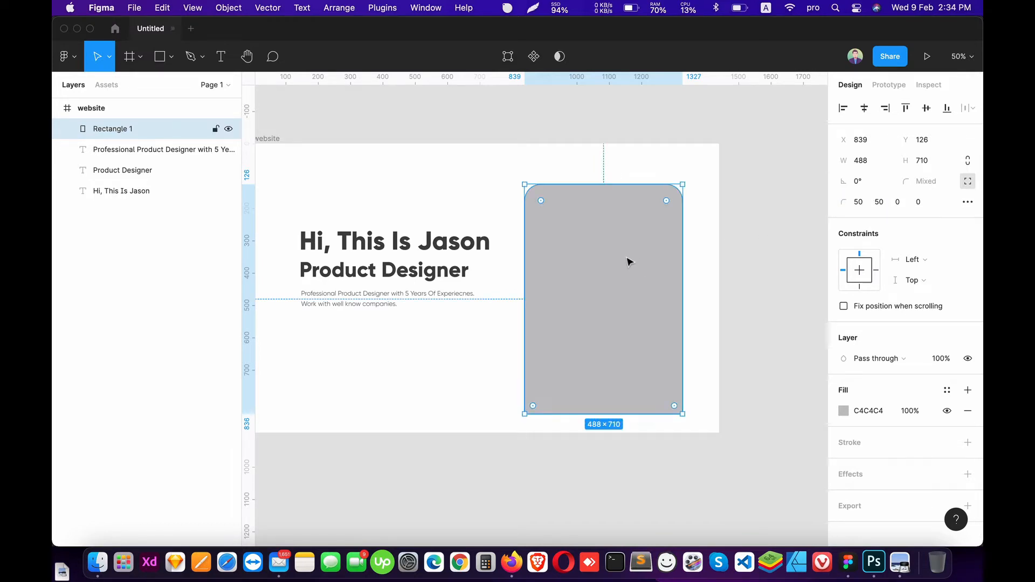
Increase the radius of both upper corners of the rectangle to 100.
left_click(866, 204)
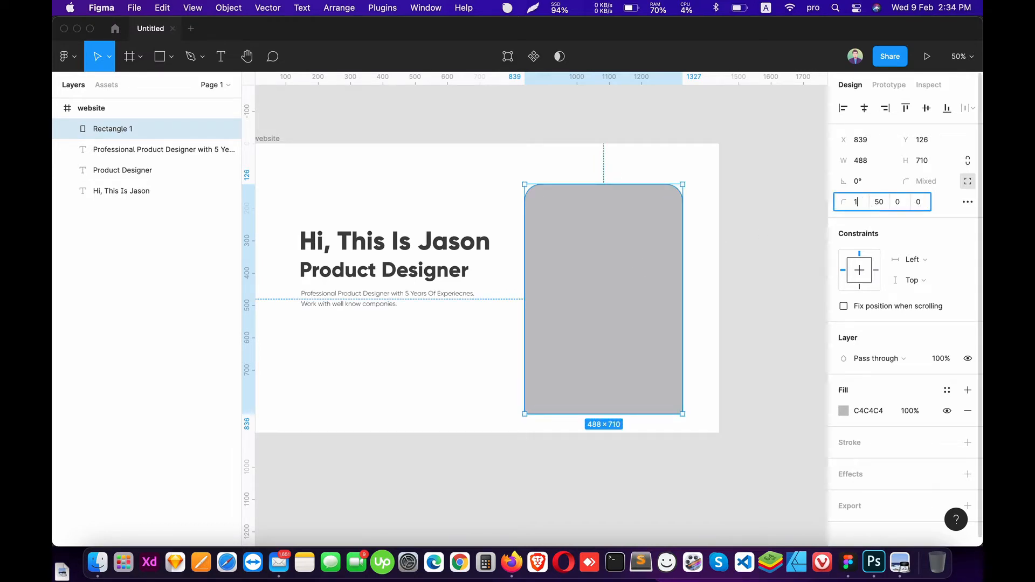
key("Tab")
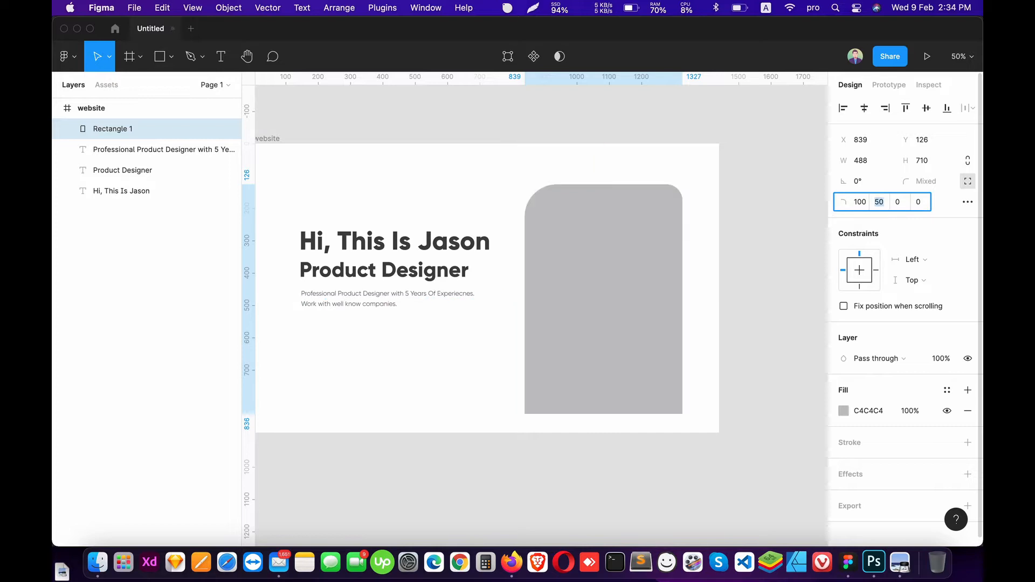
type("100")
key("Return")
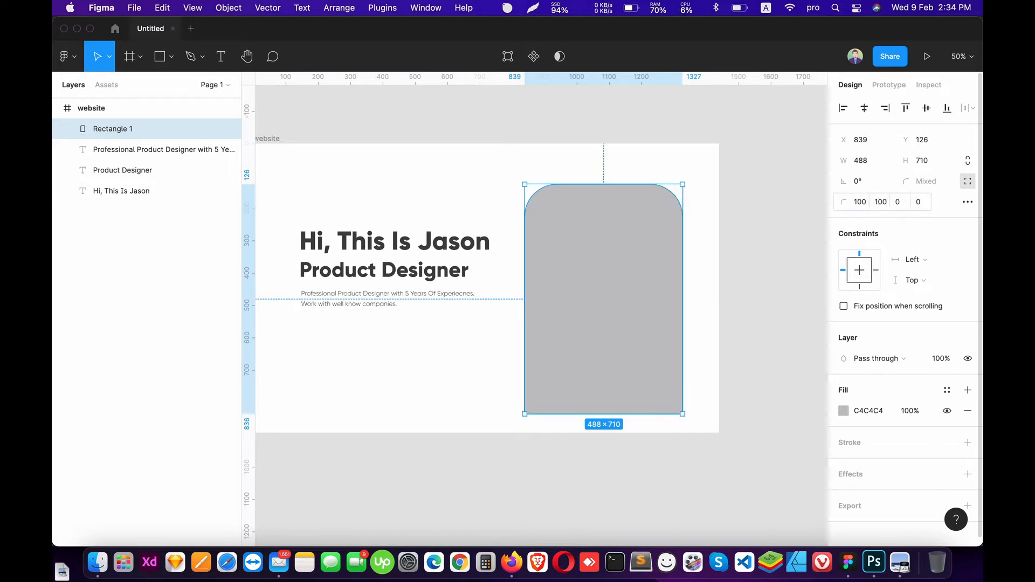
Increase the radius of both upper corners of the rectangle to 150.
left_click(861, 205)
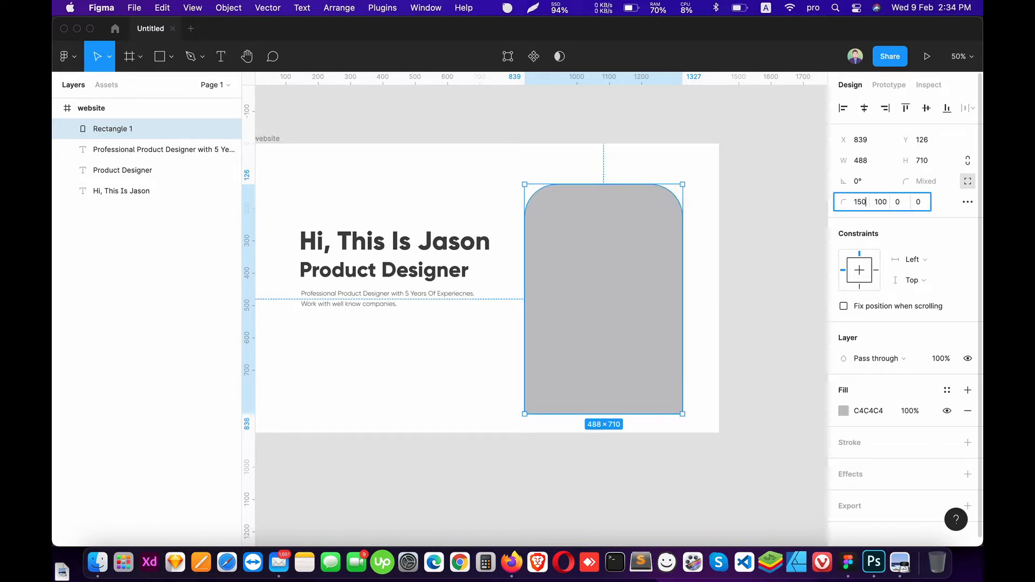
type("150")
key("Tab")
type("150")
key("Return")
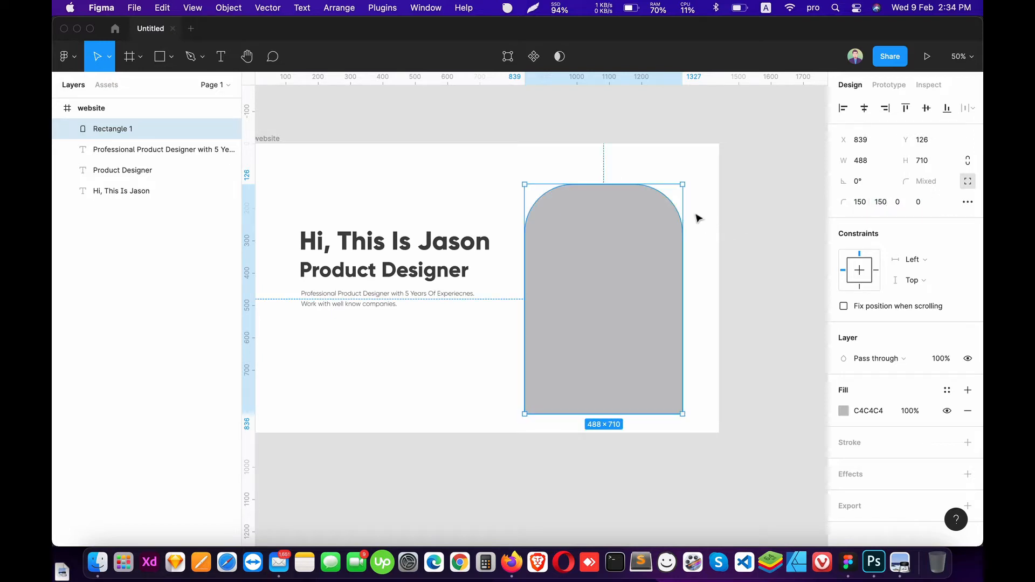
Round both upper corners to 244 to form a full arch and move the shape to about X 847, Y 147.
left_click_drag(634, 233, 621, 322)
left_click_drag(595, 271, 713, 346)
left_click(732, 265)
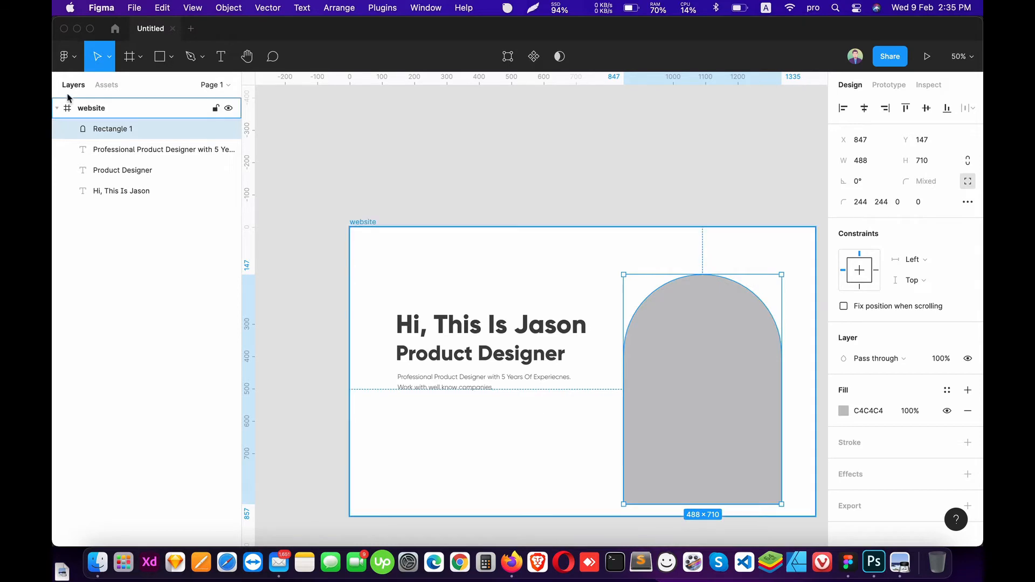
Shorten the website frame so its lower edge meets the base of the arch shape.
left_click(81, 107)
left_click_drag(571, 516, 571, 502)
left_click(612, 484)
scroll(587, 404, "down", 3)
scroll(587, 404, "right", 2)
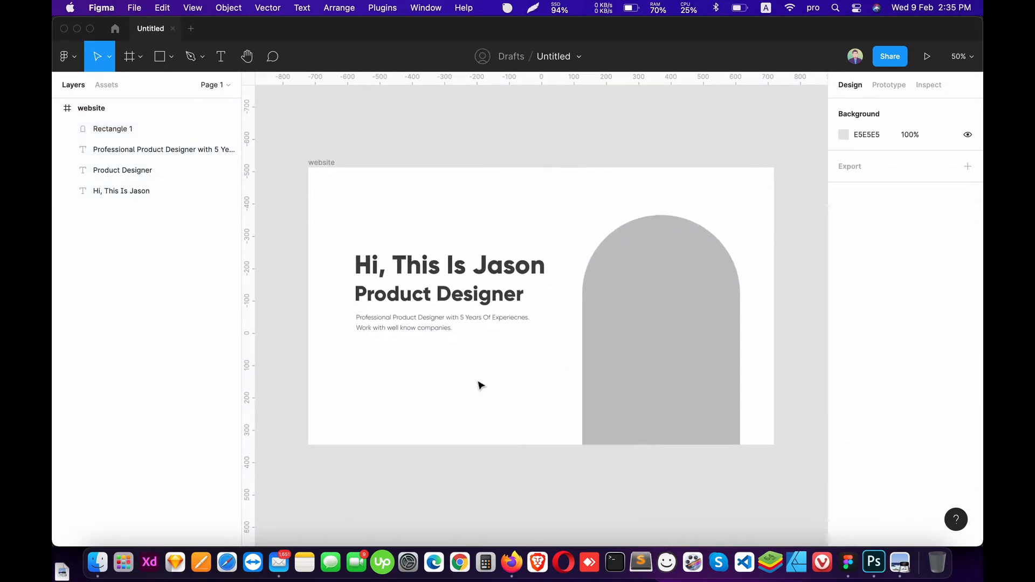
scroll(481, 377, "down", 1)
scroll(482, 377, "left", 1)
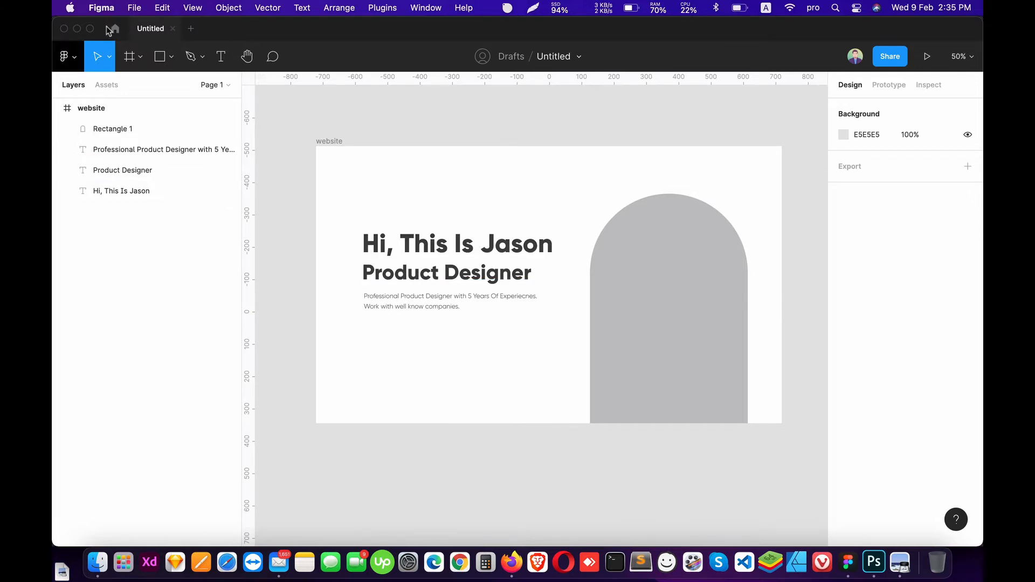
Draw a button rectangle about 172 × 60 px below the description at X 148, Y 542, with corner radius 5.
left_click(171, 56)
left_click(156, 85)
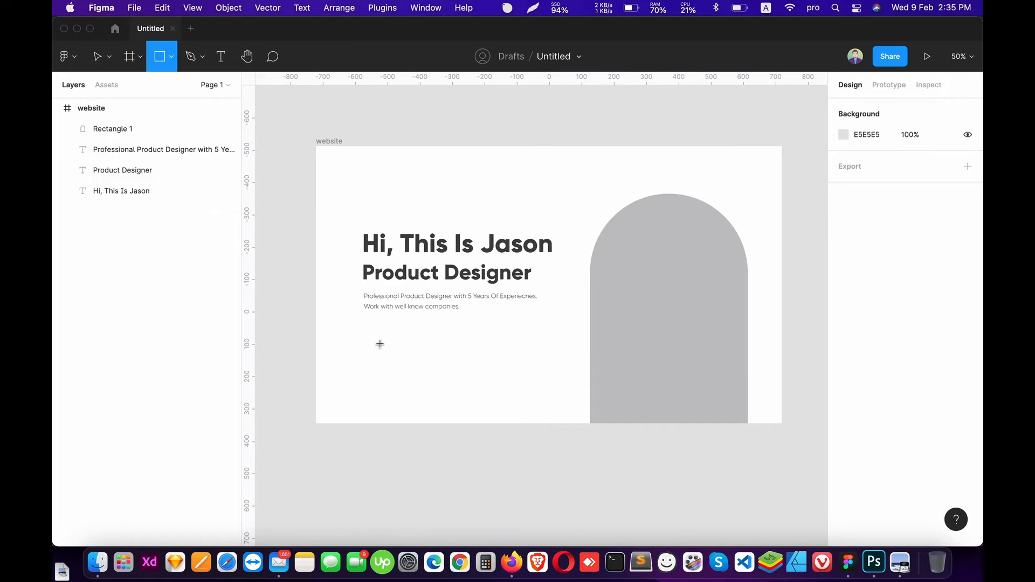
mouse_move(381, 343)
left_mouse_down()
mouse_move(454, 363)
mouse_move(387, 337)
mouse_move(592, 286)
left_mouse_up()
key("plus")
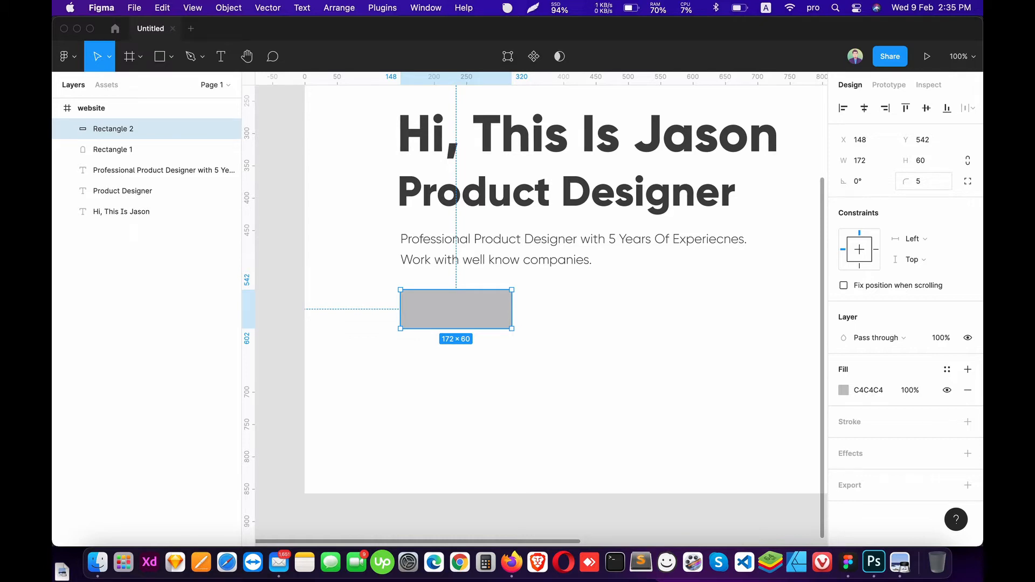
Narrow the button rectangle below the description to about 147 px wide.
left_click(574, 371)
left_click_drag(463, 297, 458, 393)
left_click(453, 363)
left_click(559, 379)
Add the text "About Me" and centre it on the button rectangle.
key("t")
left_click(502, 455)
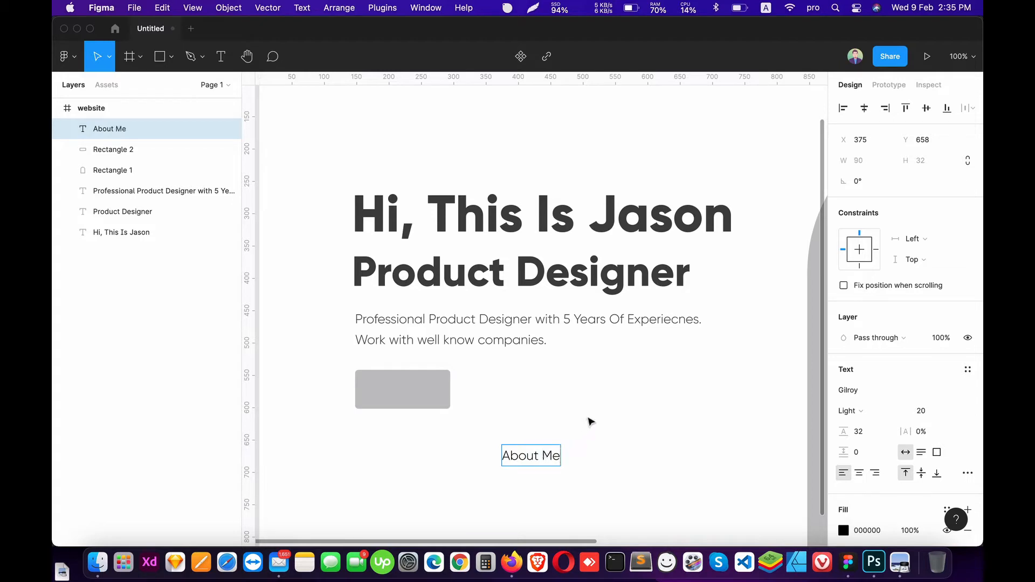
left_click_drag(549, 456, 422, 395)
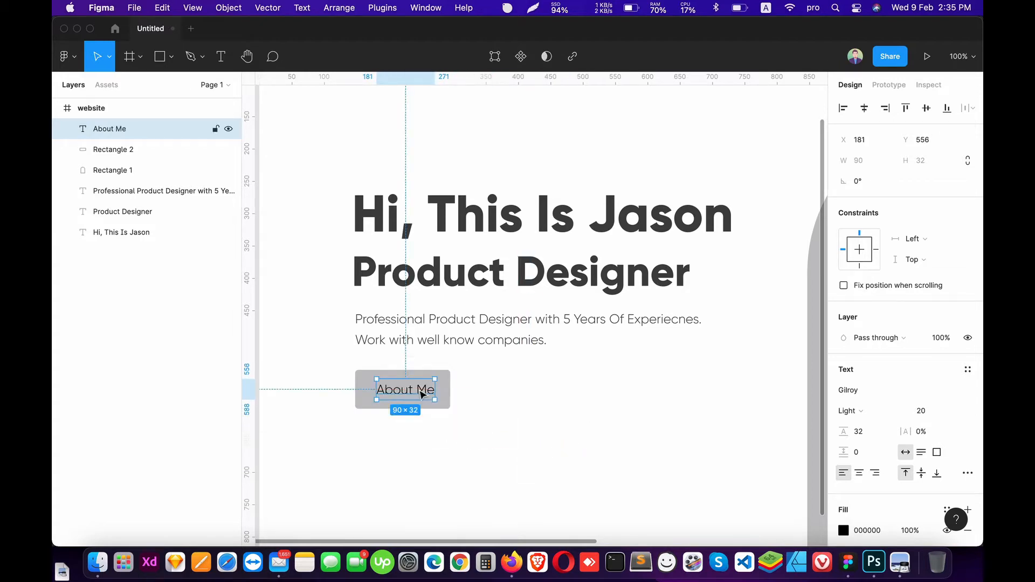
left_click(116, 149, "shift")
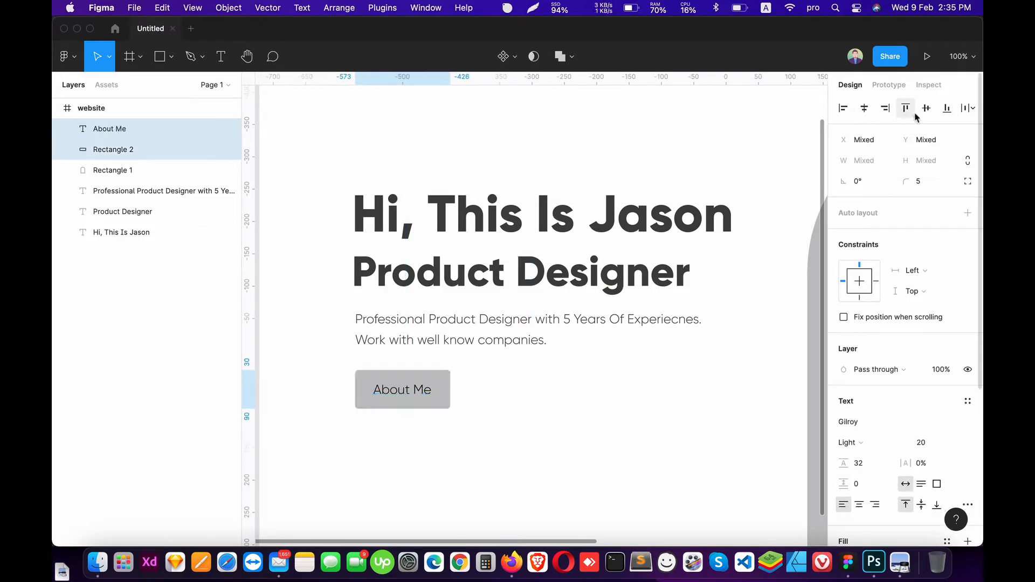
left_click(496, 441)
Set the fill colour of the About Me text to white, FFFFFF.
left_click(431, 396)
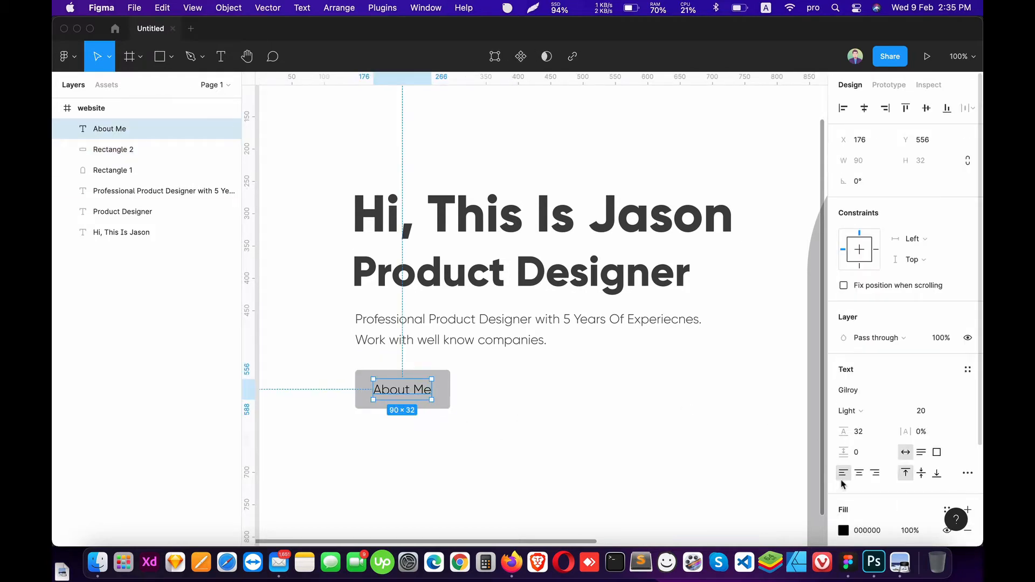
scroll(845, 463, "down", 3)
left_click(844, 402)
left_click_drag(725, 312, 624, 173)
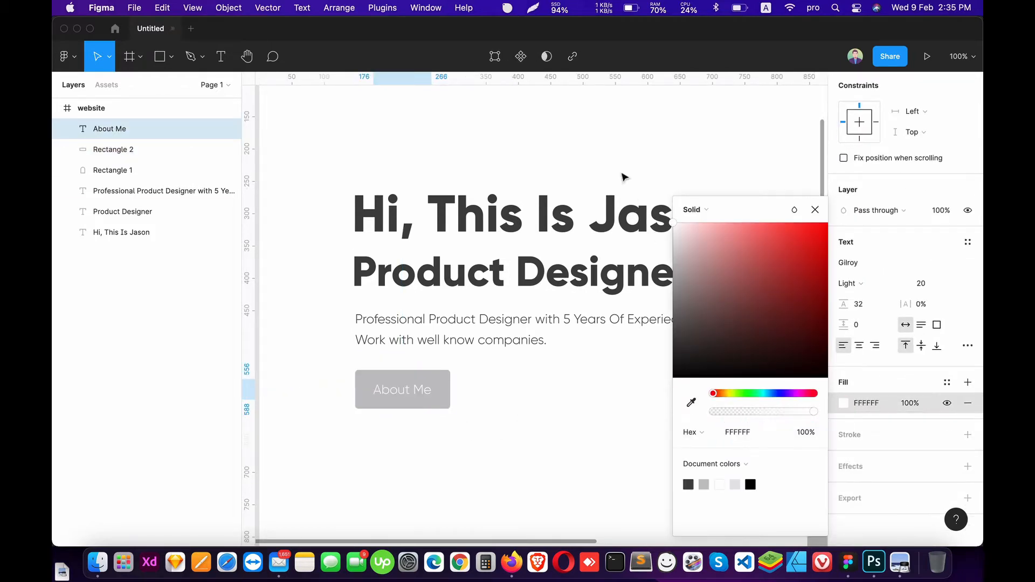
left_click(453, 414)
Apply the Purple 1 colour style to the button rectangle's fill.
left_click(448, 405)
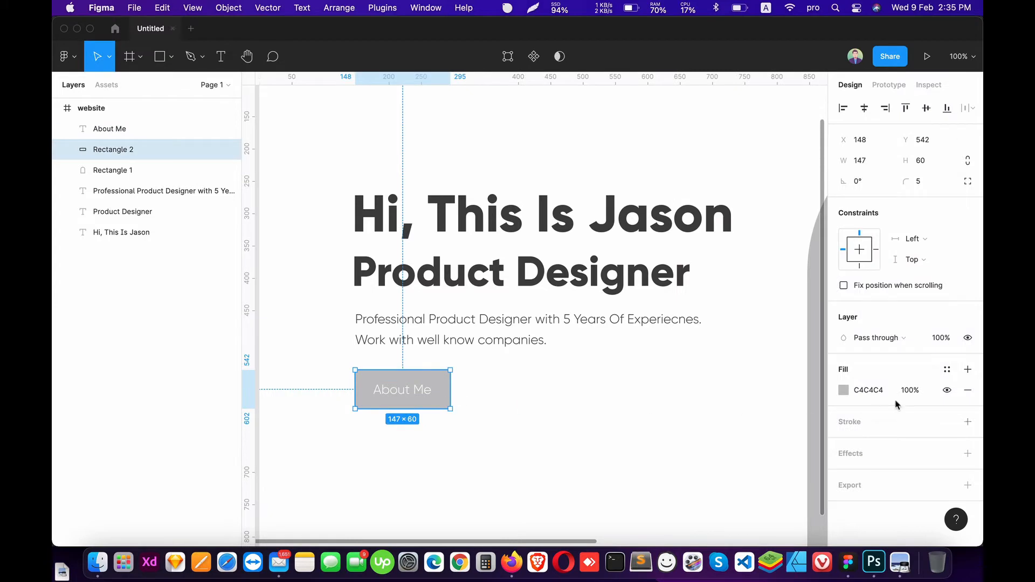
left_click(946, 369)
scroll(916, 458, "down", 5)
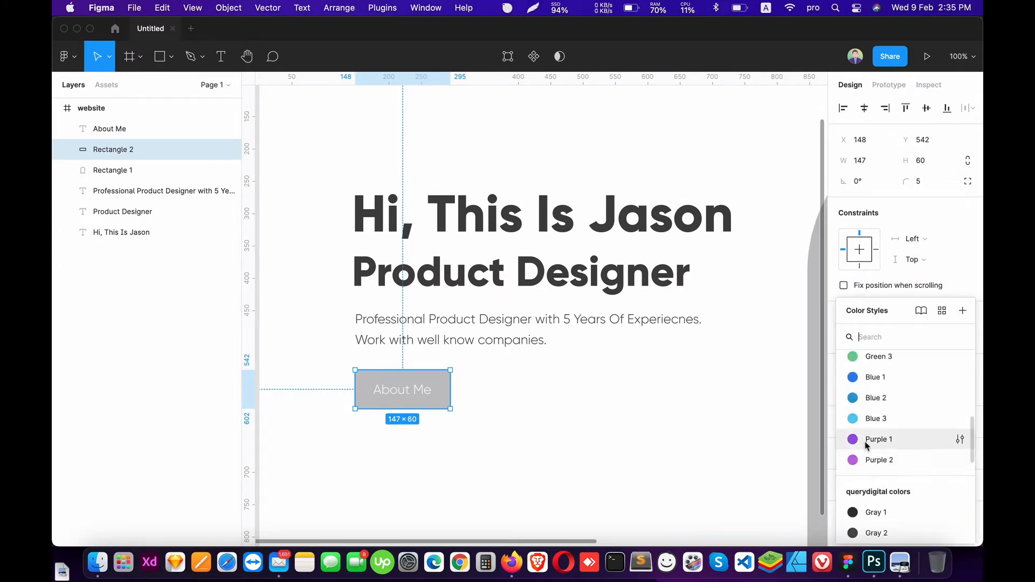
key("Escape")
left_click(492, 447)
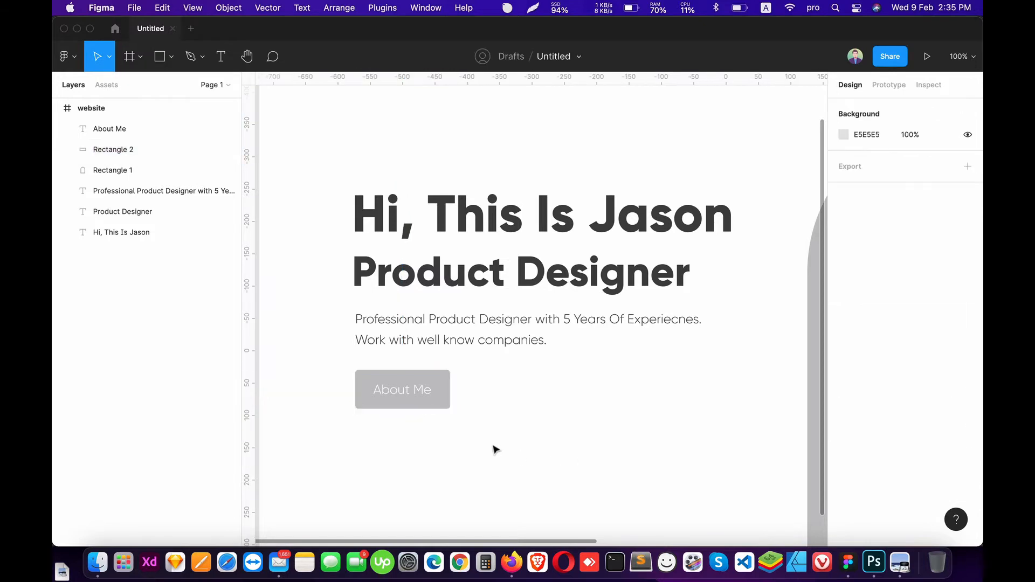
left_click(446, 402)
left_click(852, 390)
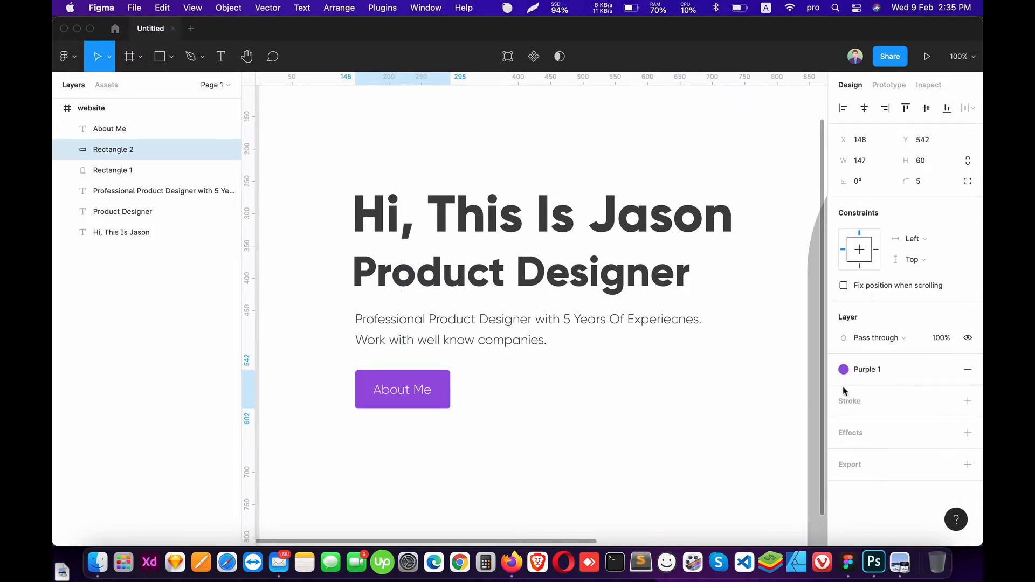
Detach the colour style from the button rectangle and shift its fill to a blue, about 5563E1.
left_click(946, 369)
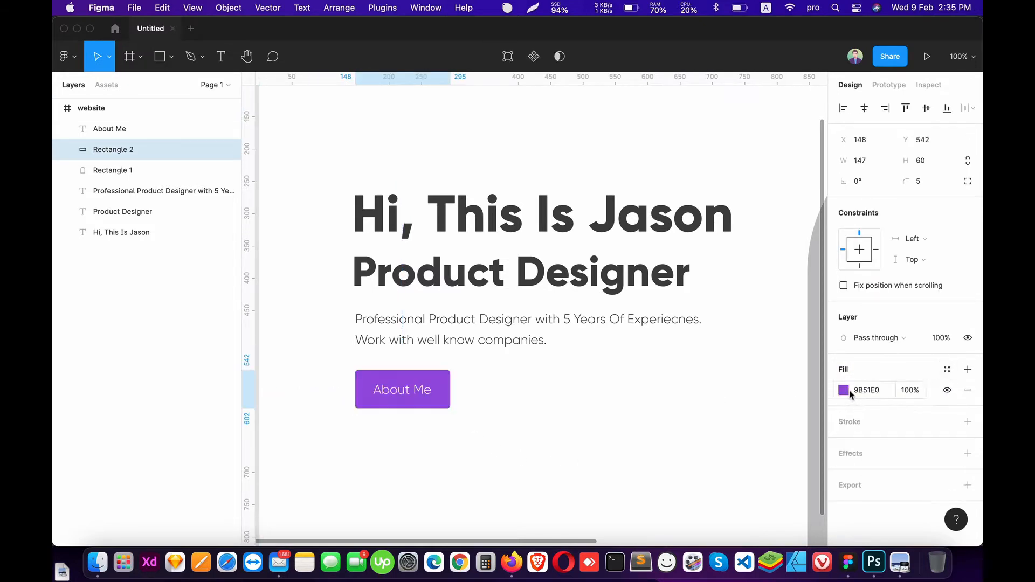
left_click(850, 393)
mouse_move(780, 396)
left_mouse_down()
mouse_move(768, 395)
mouse_move(804, 395)
mouse_move(717, 397)
mouse_move(779, 397)
left_mouse_up()
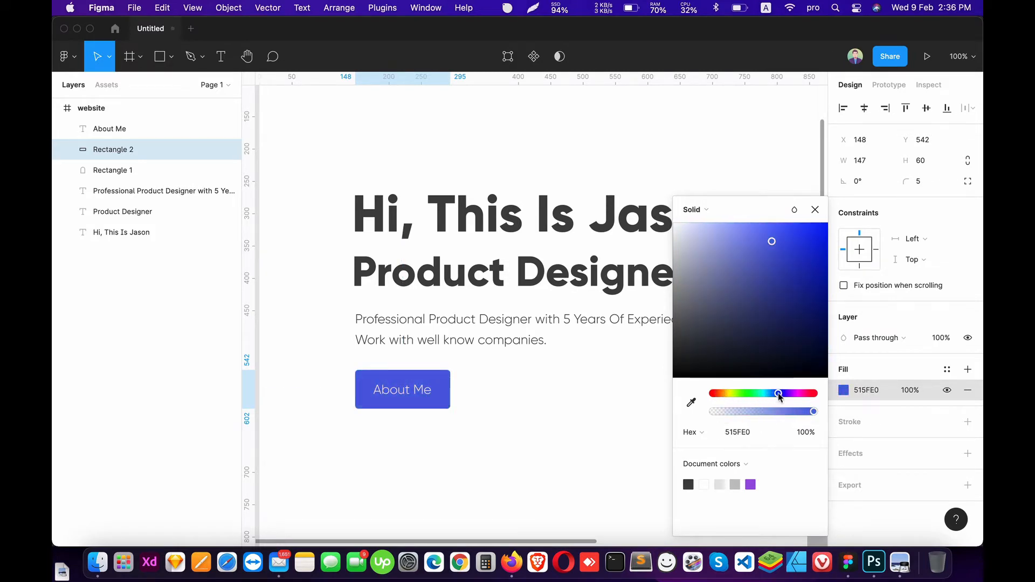
left_click_drag(771, 287, 762, 238)
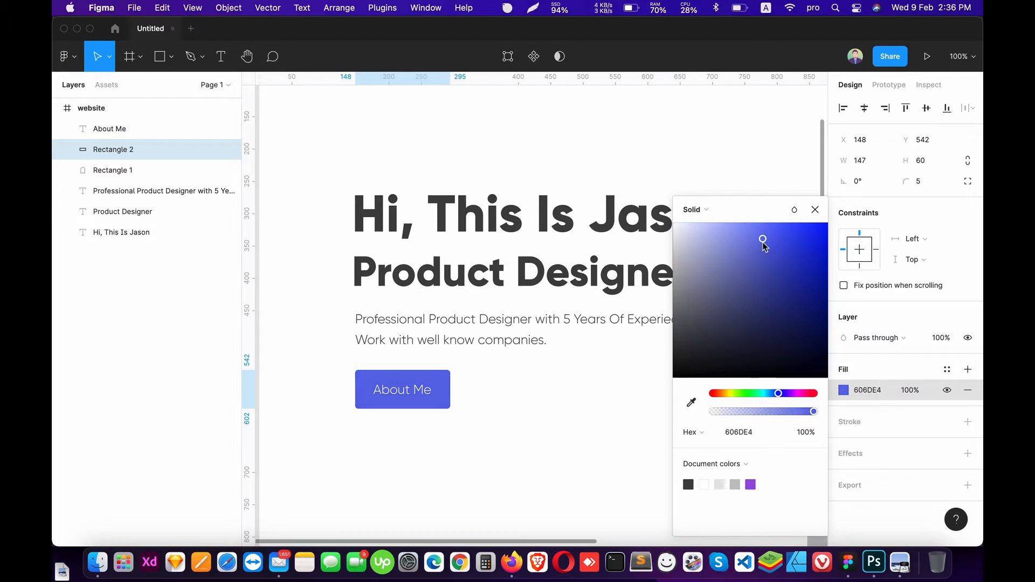
left_click(622, 368)
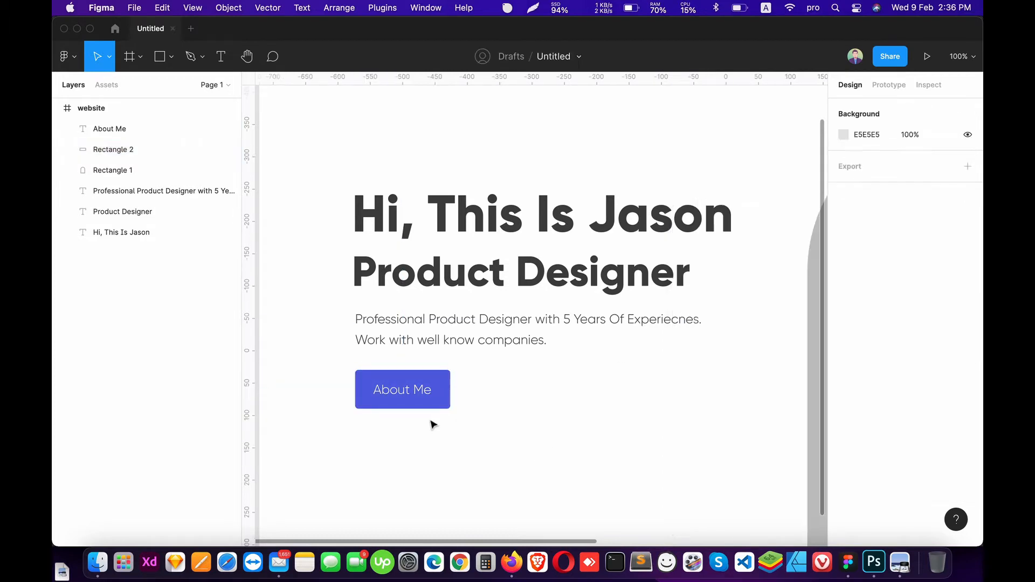
Set the About Me button text to the ExtraBold font weight.
left_click(402, 389)
left_click(872, 415)
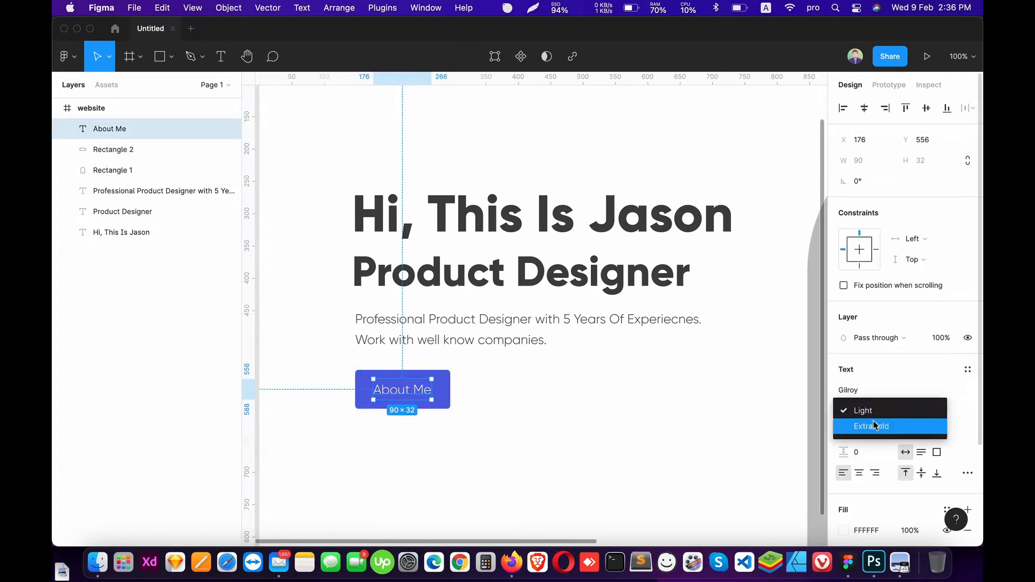
left_click(872, 426)
left_click(477, 436)
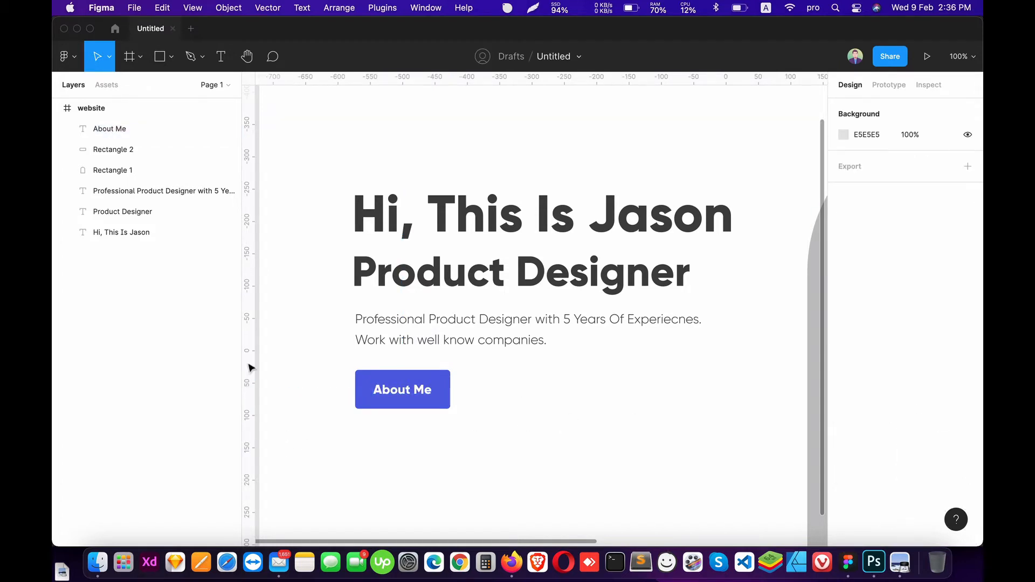
left_click(124, 169)
left_click(125, 148)
left_click(128, 135, "shift")
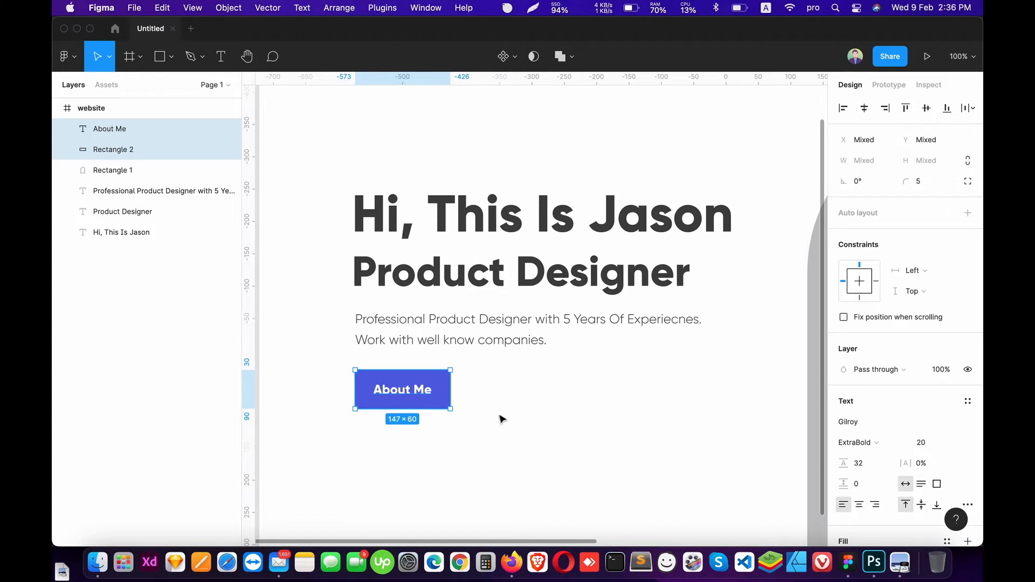
left_click(480, 445)
key("minus")
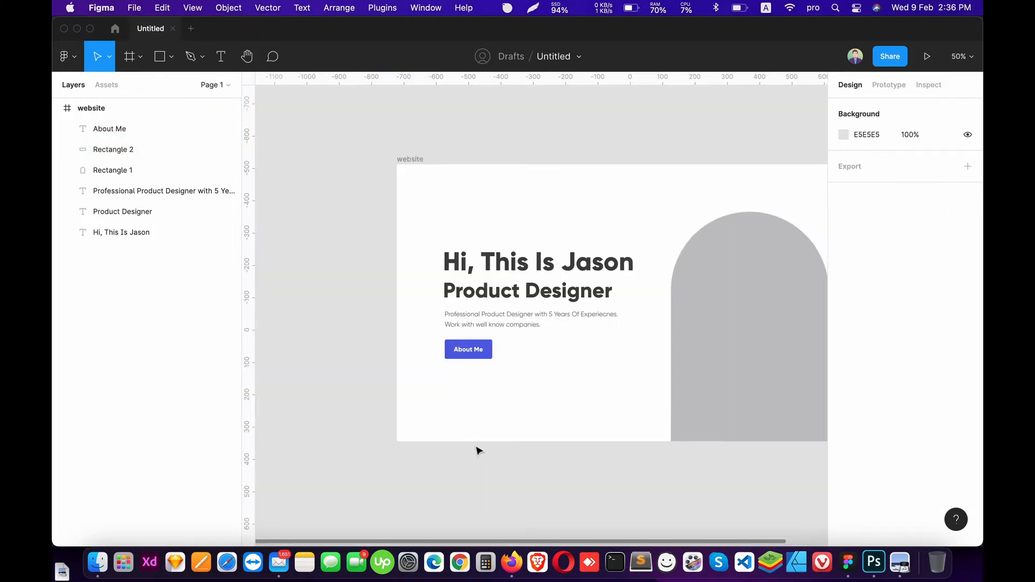
Add a drop shadow to the About Me button rectangle and open the shadow's settings.
key("plus")
left_click_drag(520, 397, 593, 325)
left_click(524, 333)
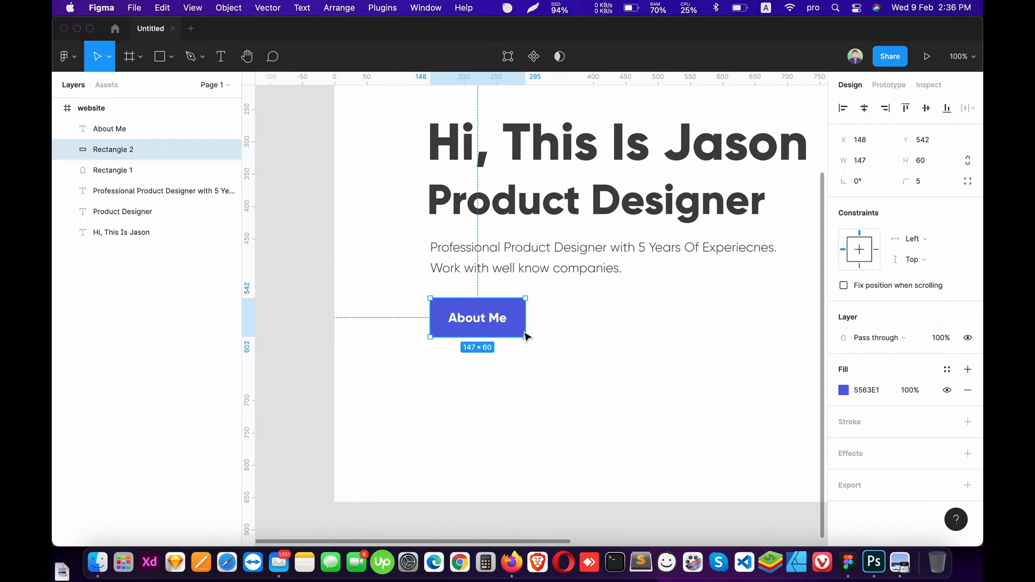
left_click(967, 453)
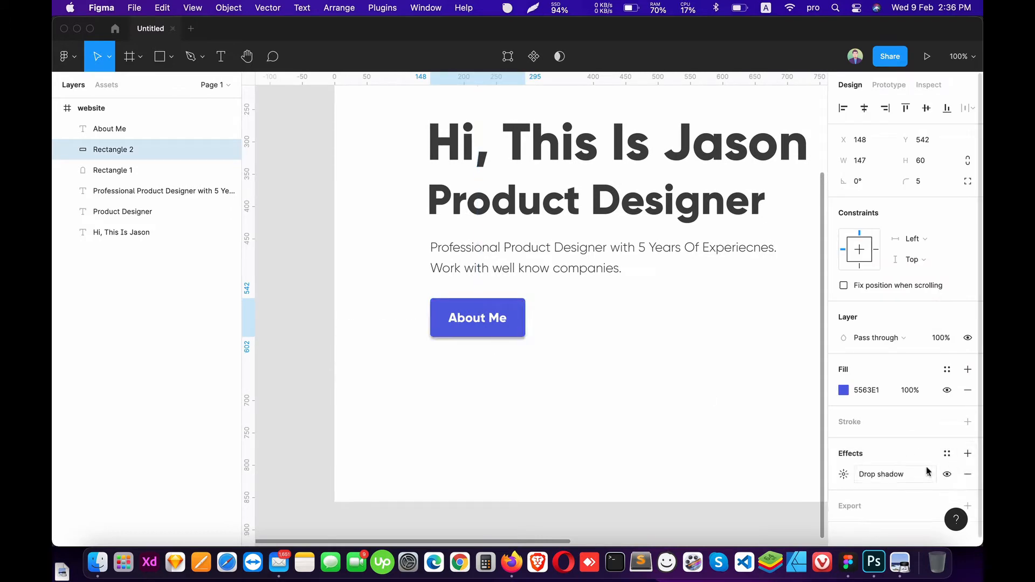
left_click(844, 476)
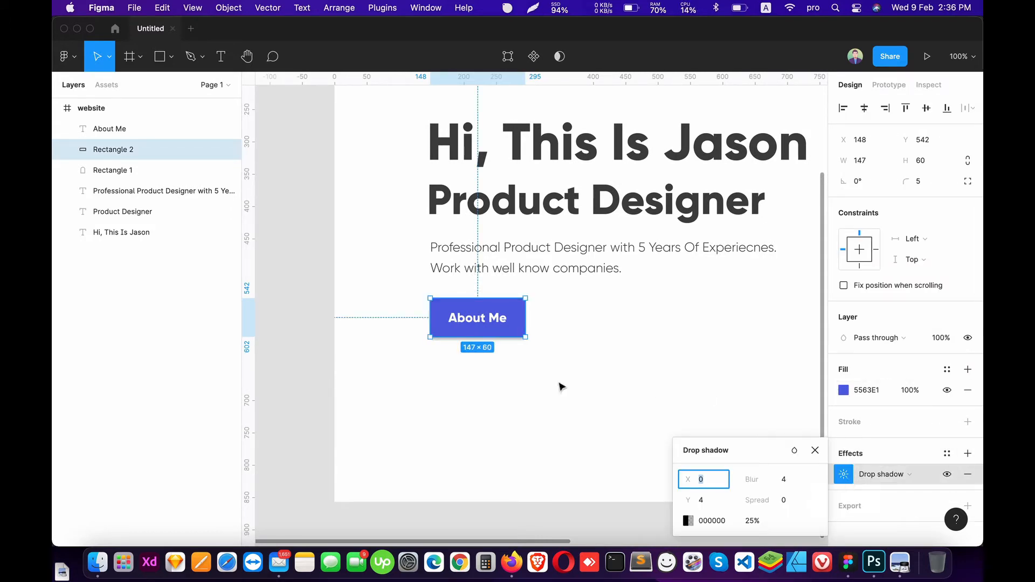
Sample the button's blue with the colour picker and set the drop shadow colour to 5667DE.
key("i")
left_click(518, 305)
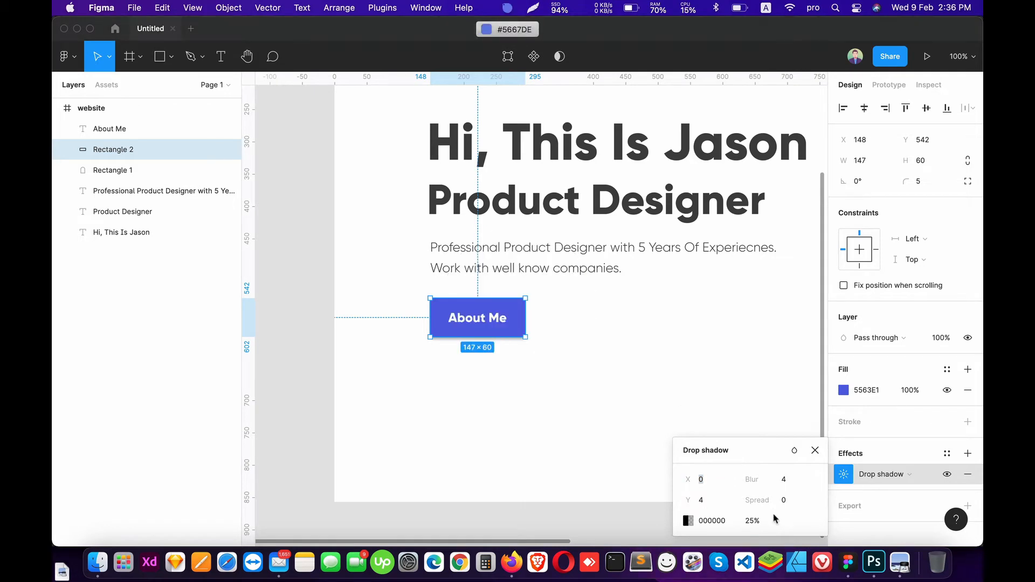
left_click(688, 520)
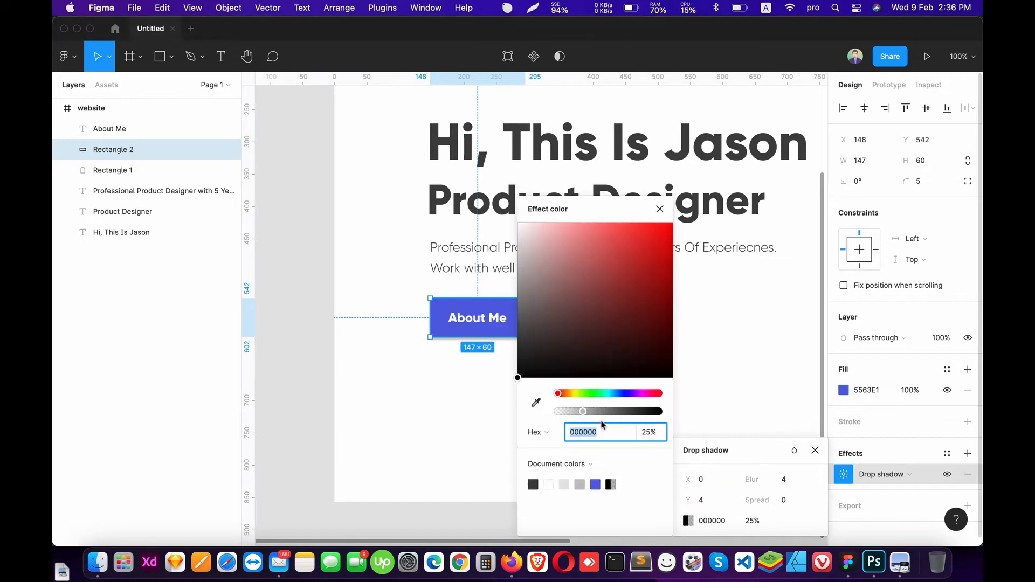
type("5667DE")
key("Return")
left_click(452, 414)
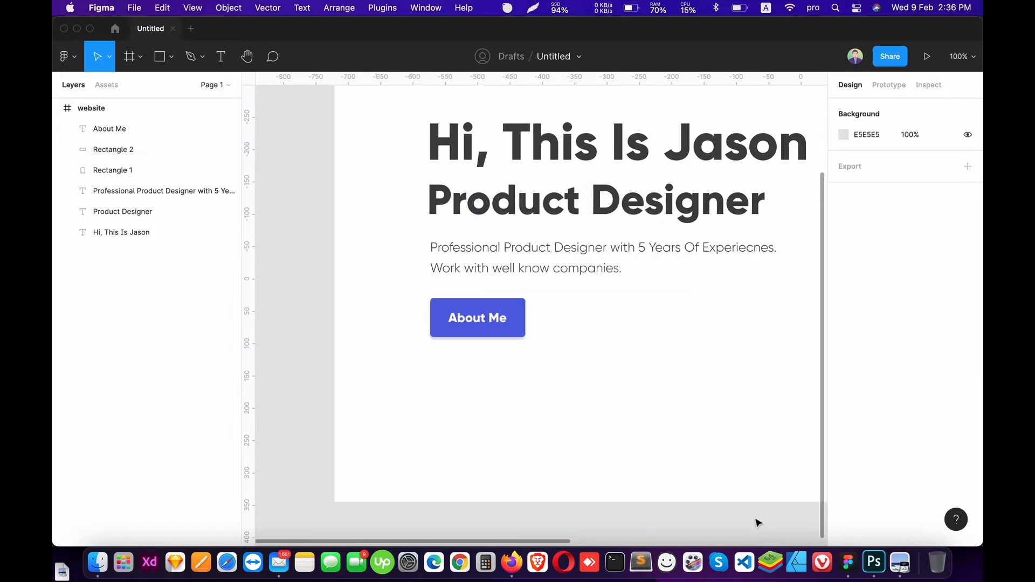
Group the About Me text with its button rectangle and rename the group to button.
left_click(112, 146)
left_click(111, 132, "shift")
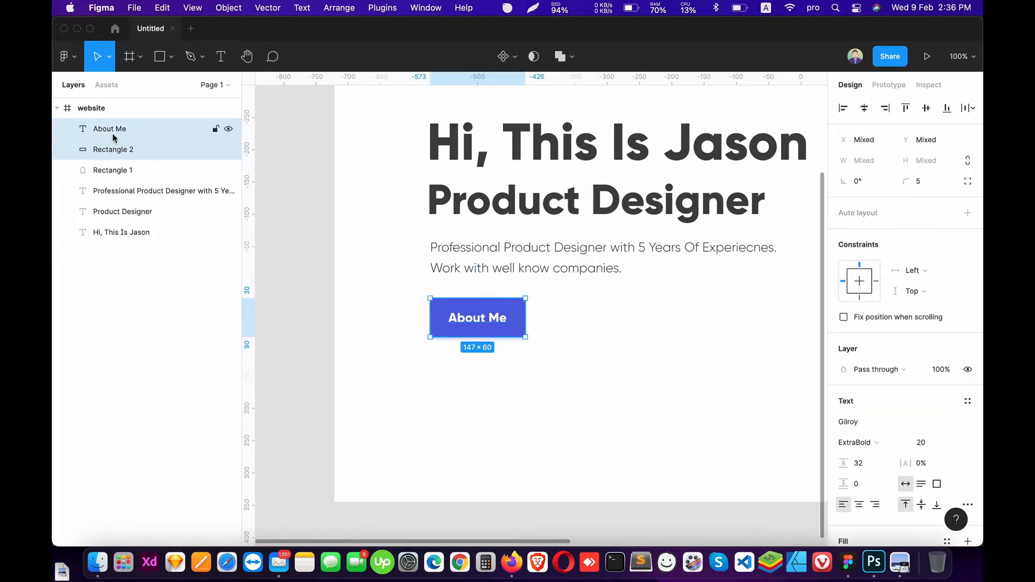
key("super+g")
left_click(85, 126)
double_click(107, 132)
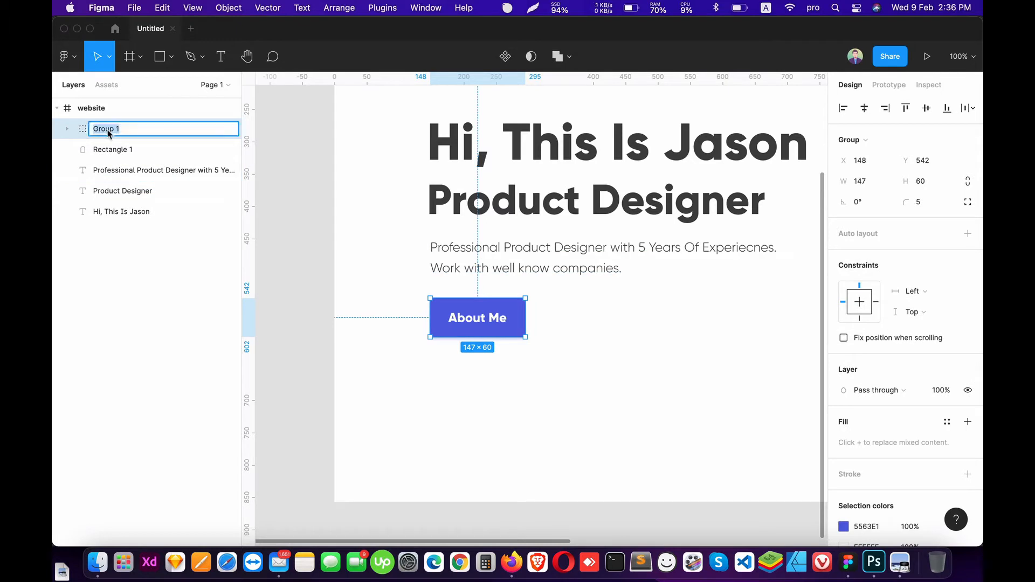
type("button")
key("Return")
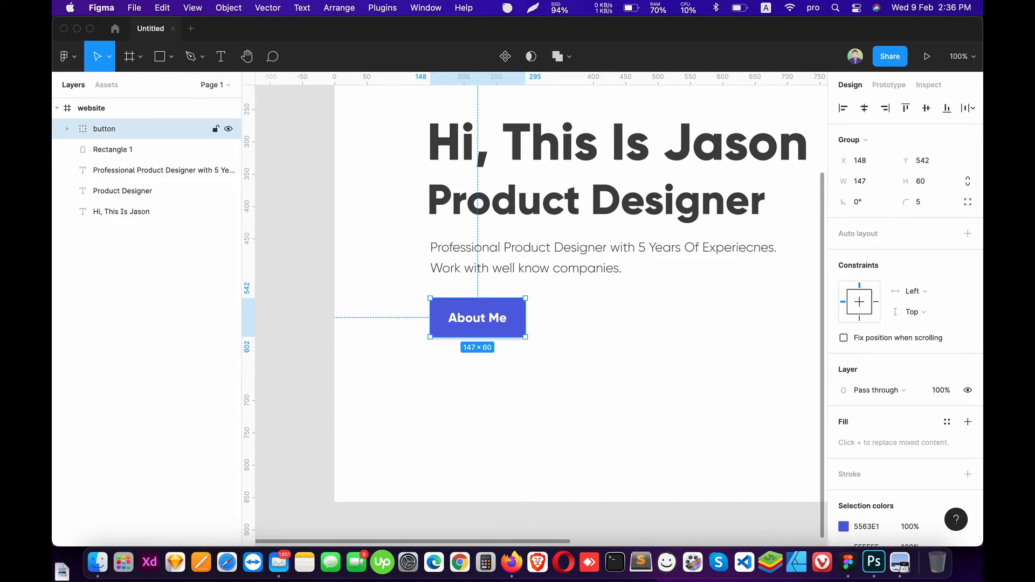
Set the arch shape's fill colour to 5667DE.
left_click(540, 344)
left_click_drag(624, 301, 537, 345)
left_click_drag(717, 333, 502, 327)
key("minus")
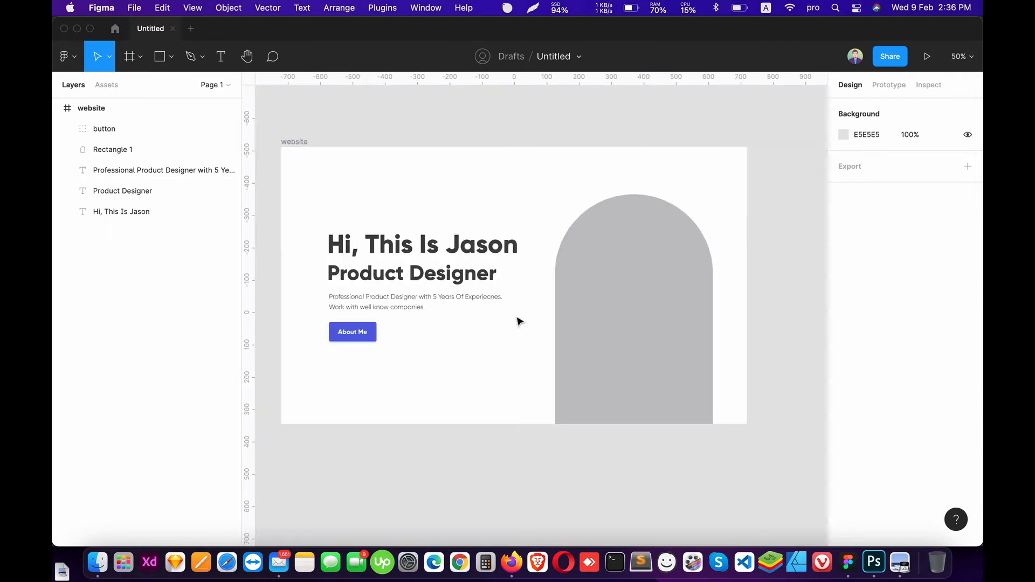
left_click(651, 317)
left_click(844, 411)
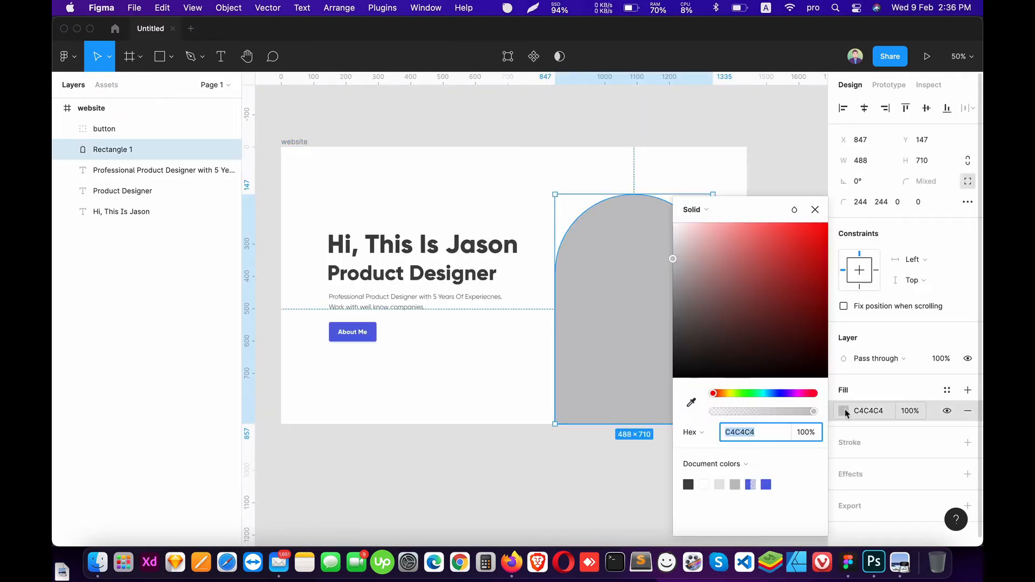
type("5667DE")
key("Return")
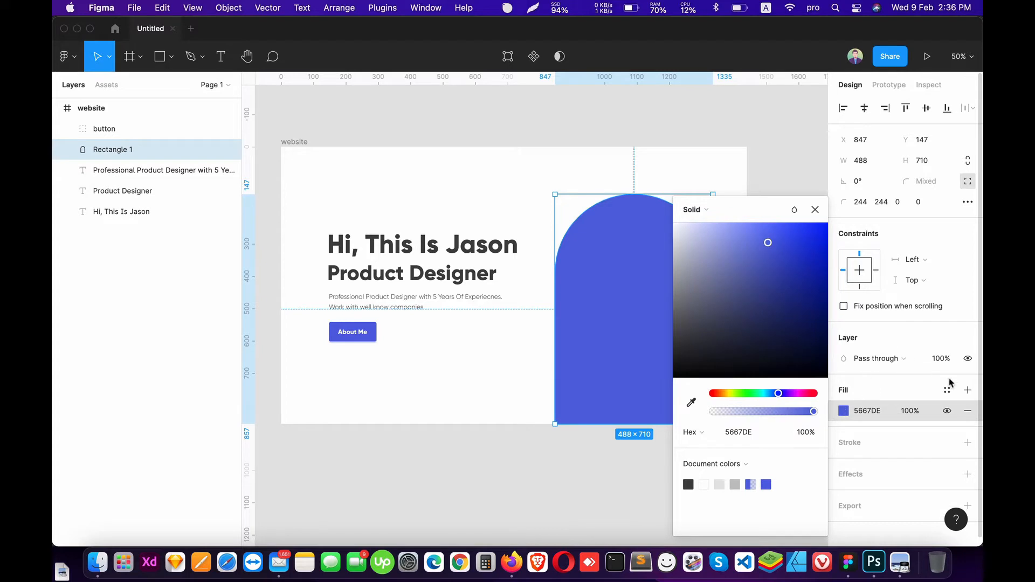
Try a 25% fill opacity on the arch shape and settle on 50%.
left_click(913, 414)
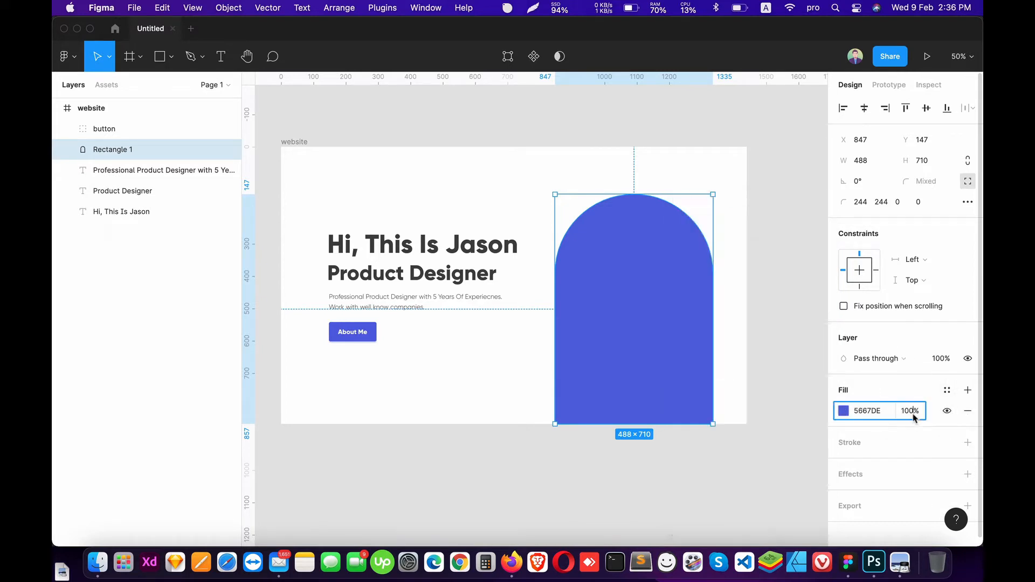
type("25")
key("Return")
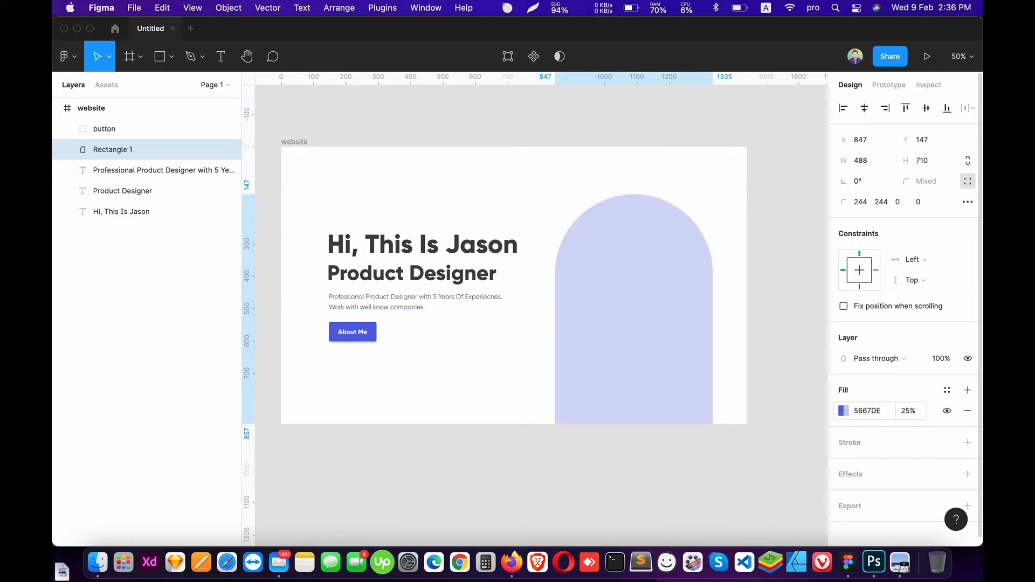
left_click(920, 411)
type("50")
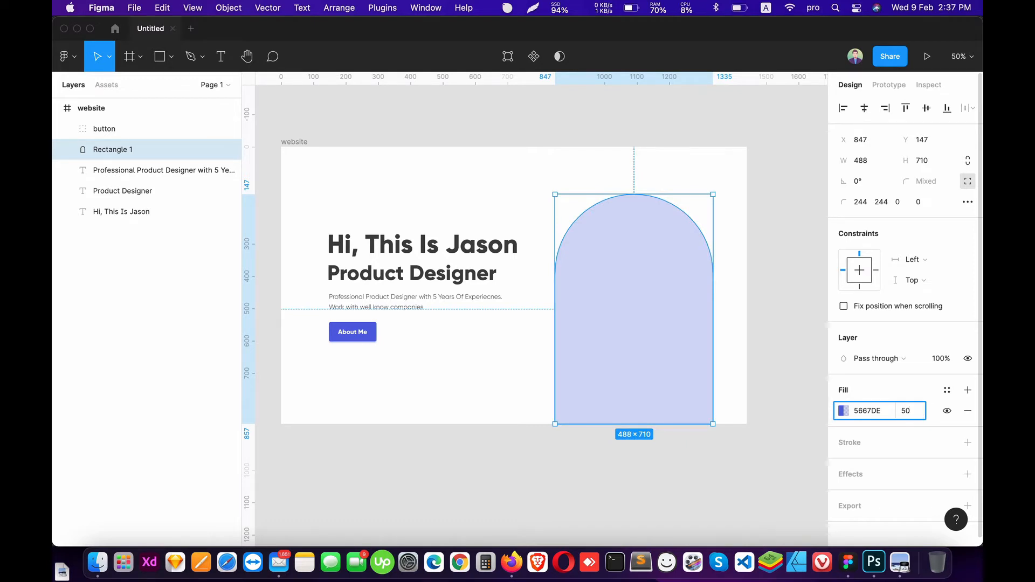
key("Return")
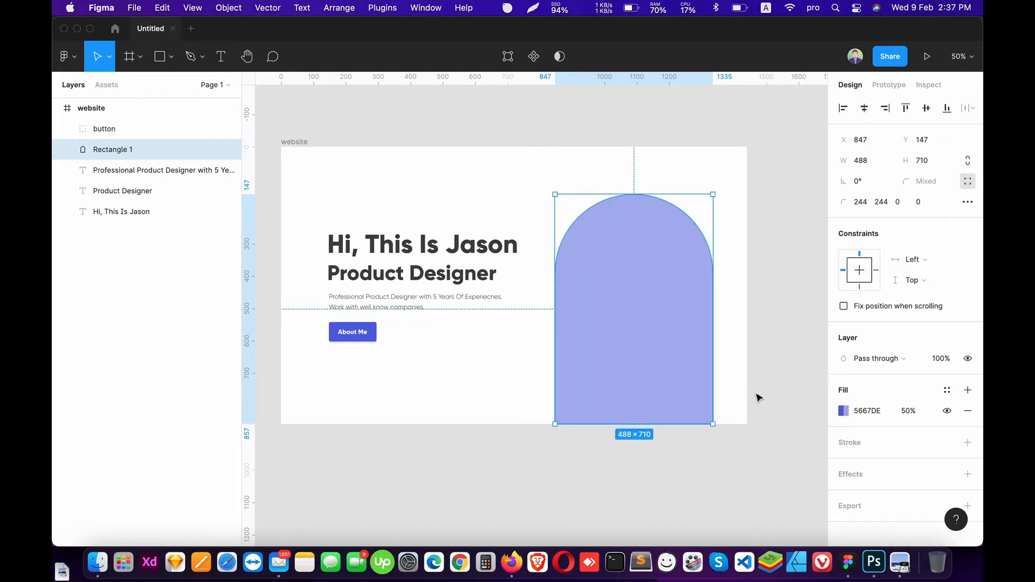
left_click(755, 395)
Add a text layer reading Perosonal above the greeting heading as the site logo.
left_click_drag(724, 359, 739, 415)
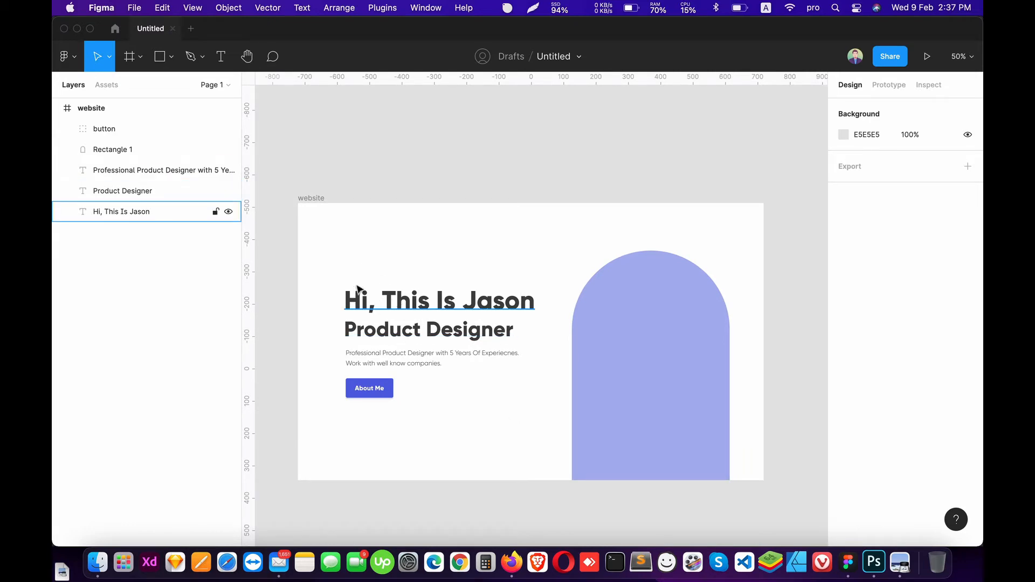
key("t")
left_click(383, 236)
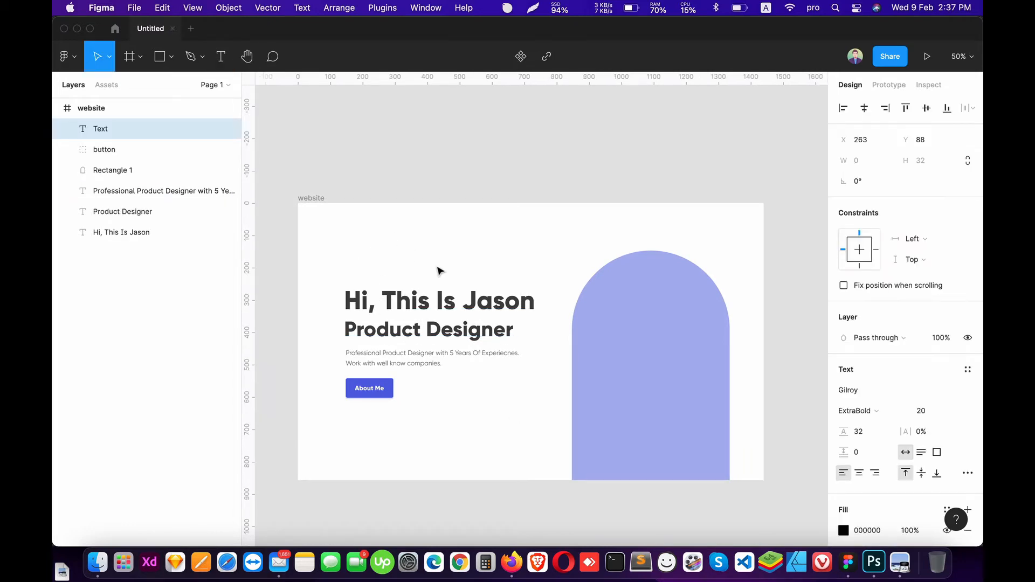
type("Perosonal")
key("Escape")
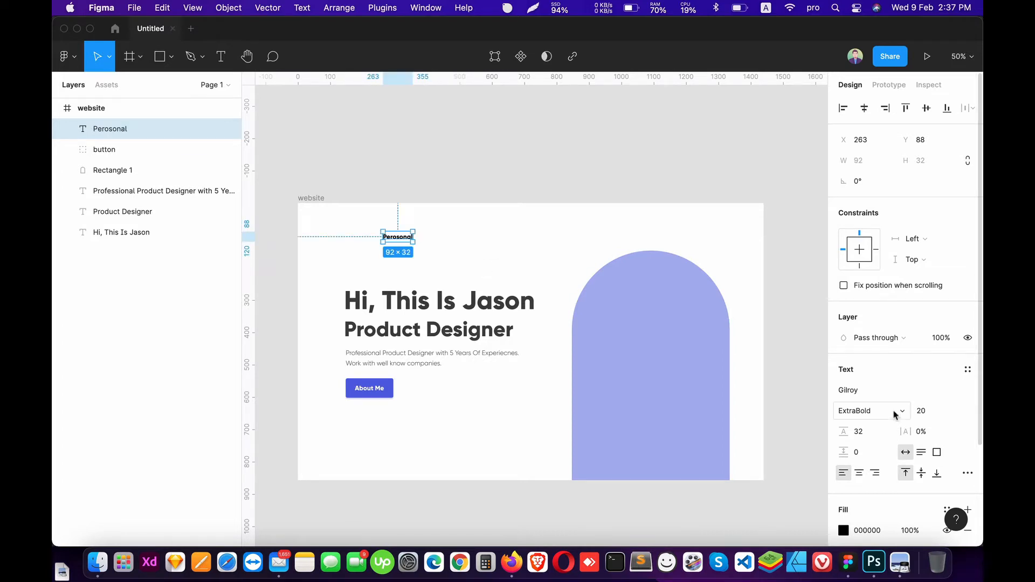
Try Gill Sans on the Perosonal text, settle on the Gilda Display font and set the size to 40.
left_click(916, 390)
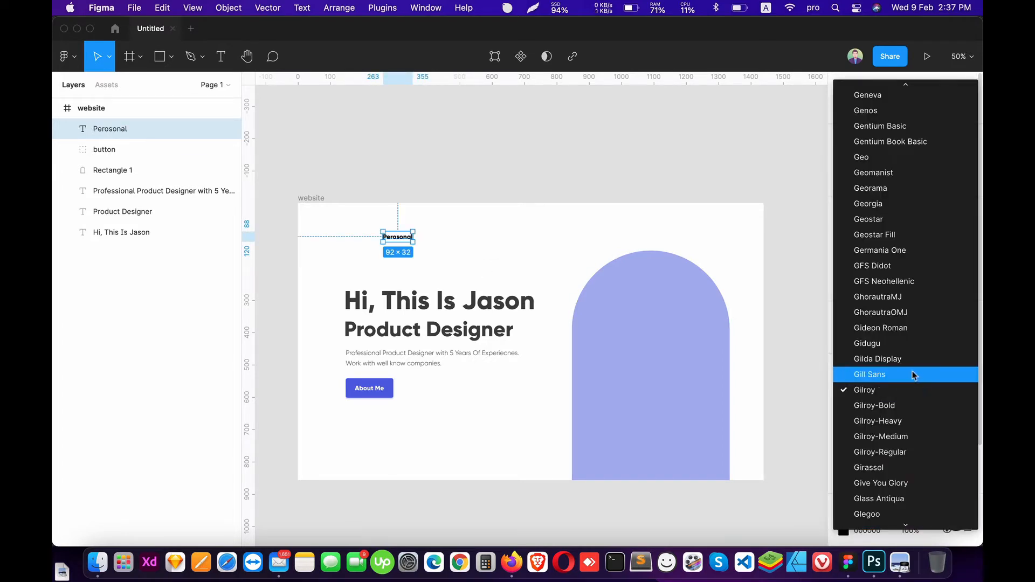
left_click(911, 374)
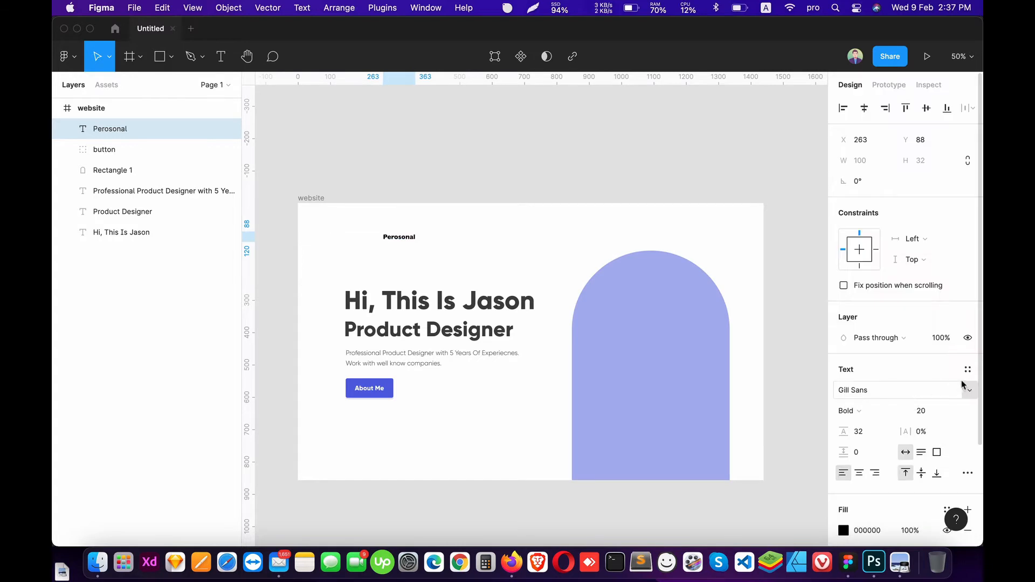
left_click(970, 390)
left_click(936, 371)
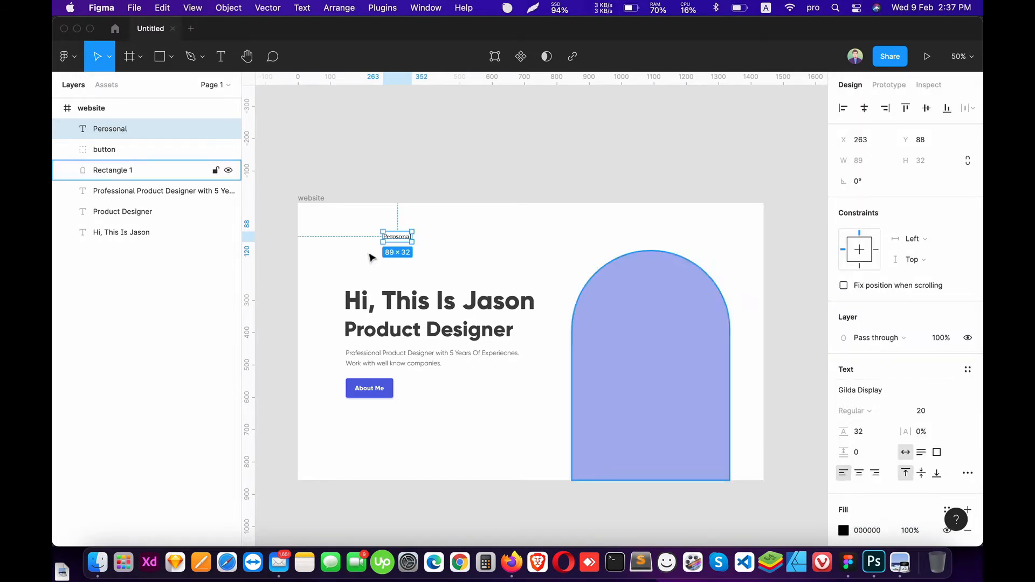
left_click(924, 412)
type("40")
key("Return")
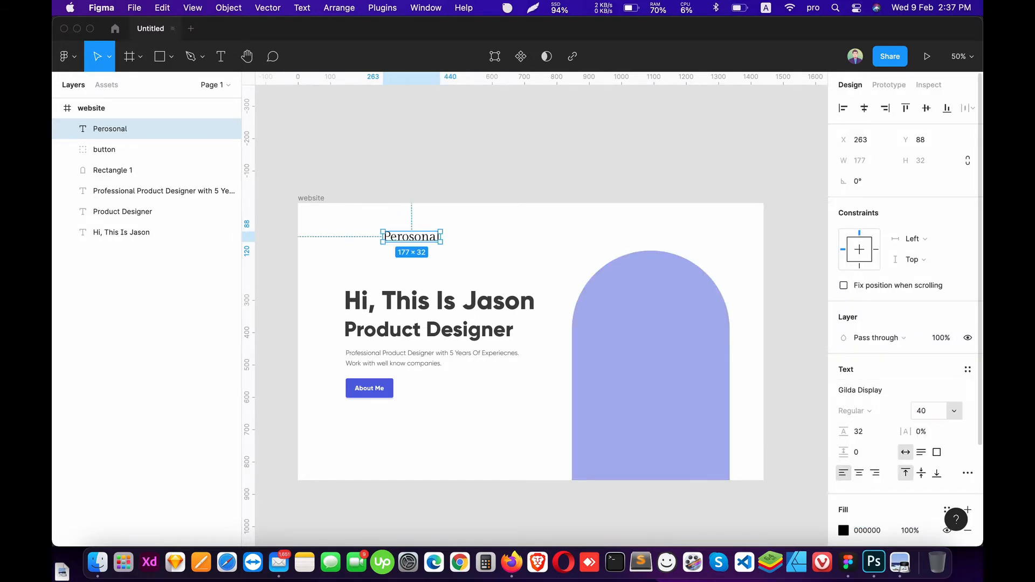
Move the Perosonal text to X 143, Y 50, in line with the heading's left edge.
left_click_drag(414, 237, 422, 215)
left_click(521, 338)
scroll(485, 291, "left", 2)
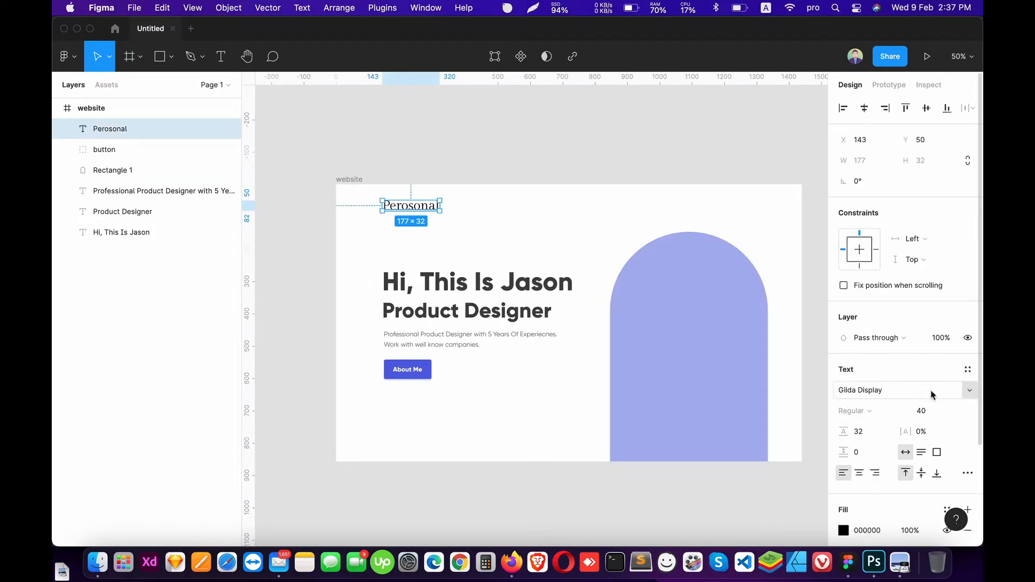
left_click(967, 391)
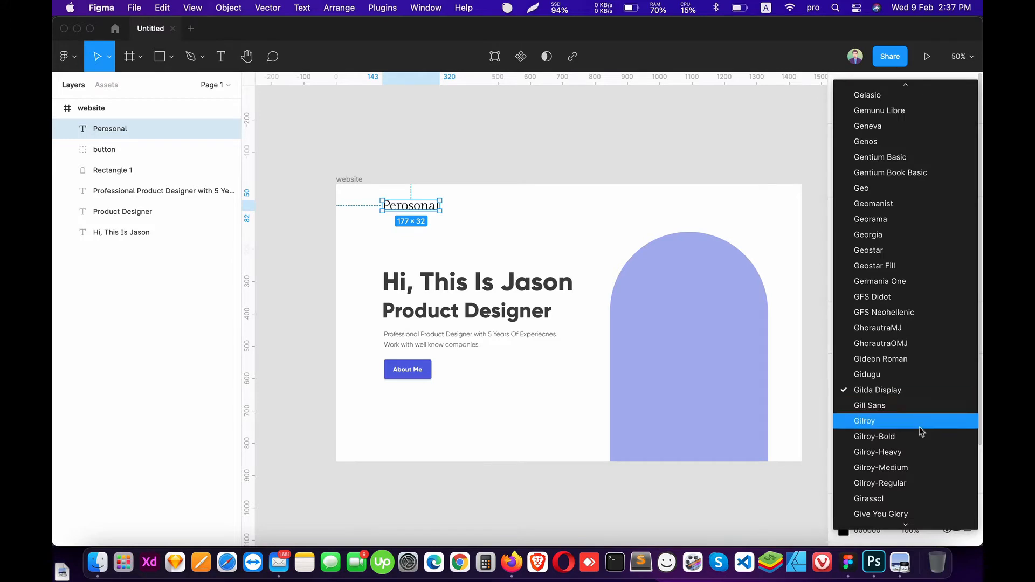
scroll(919, 438, "up", 3)
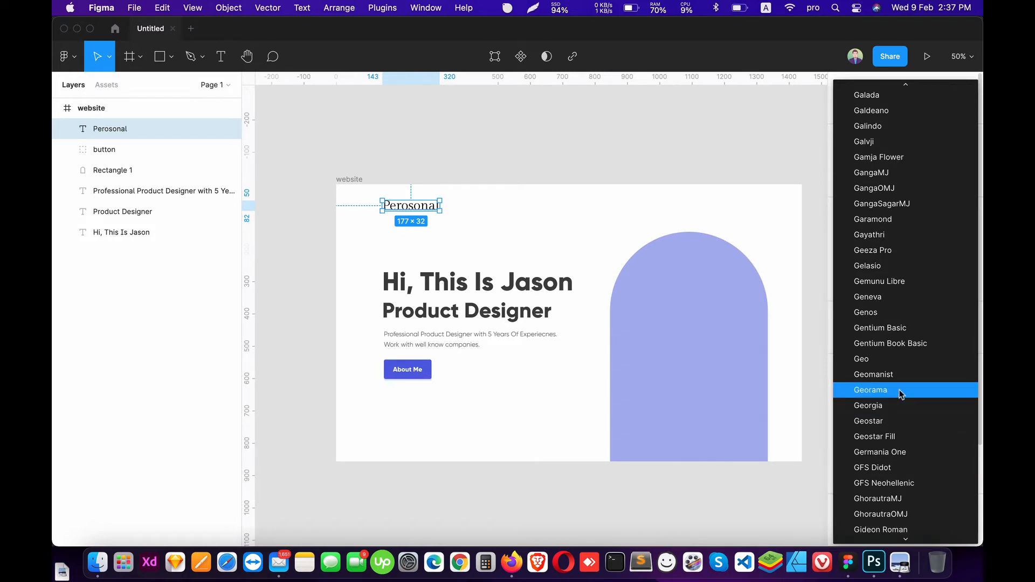
key("Escape")
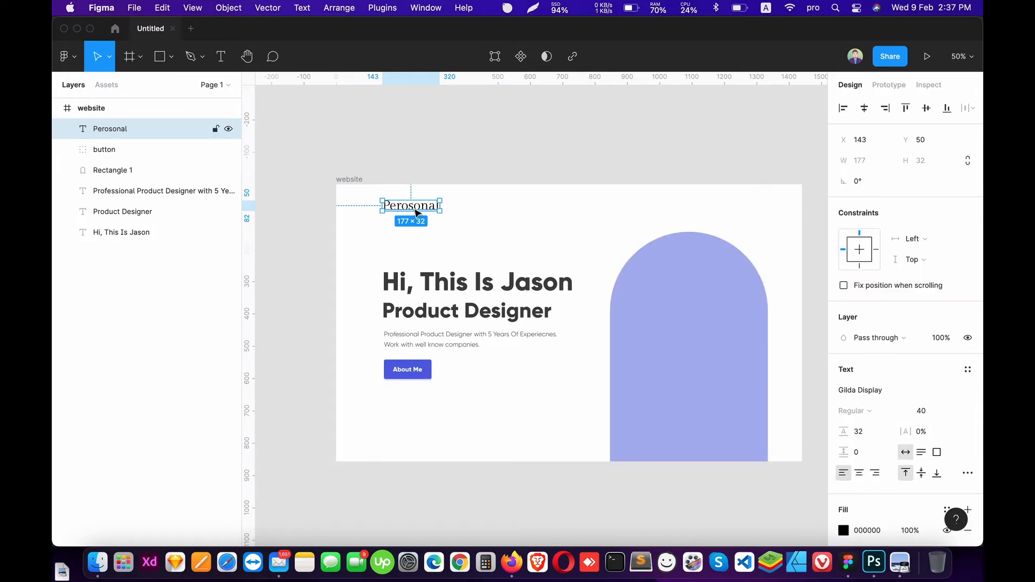
Reduce the Perosonal text to size 30 and move it up to Y 42.
left_click(923, 411)
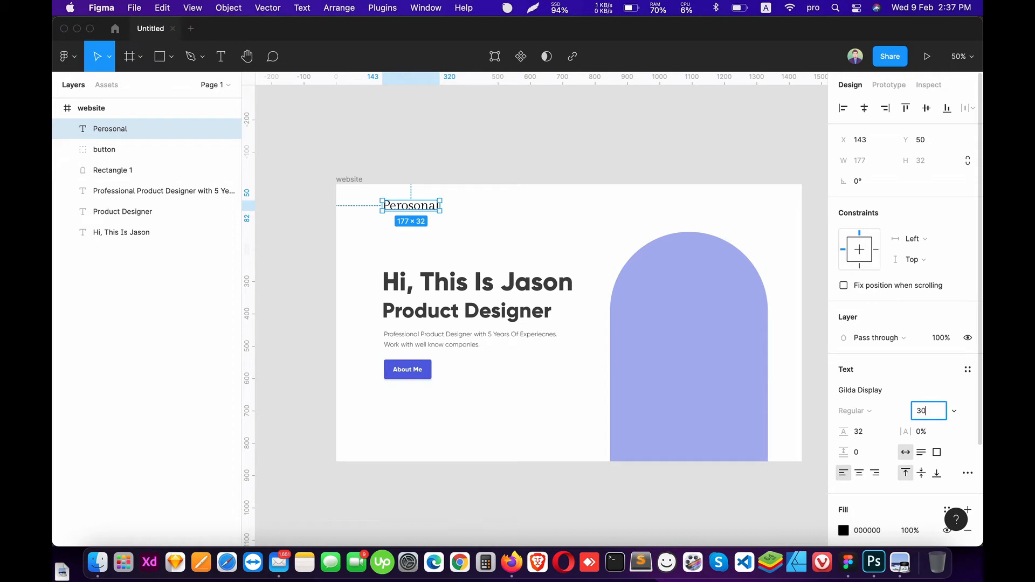
key("Return")
left_click_drag(408, 209, 406, 207)
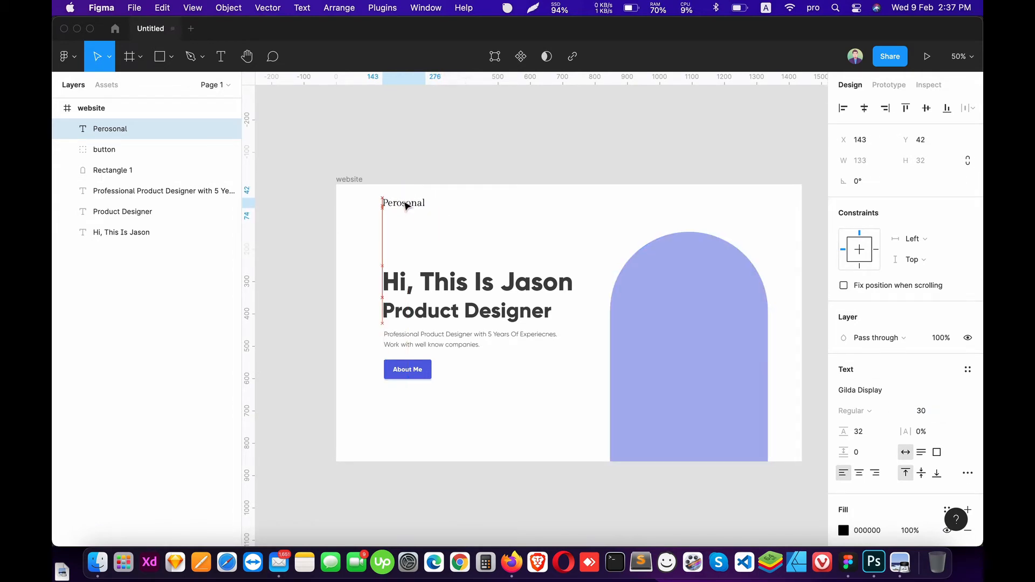
left_click(485, 278)
left_click(479, 334)
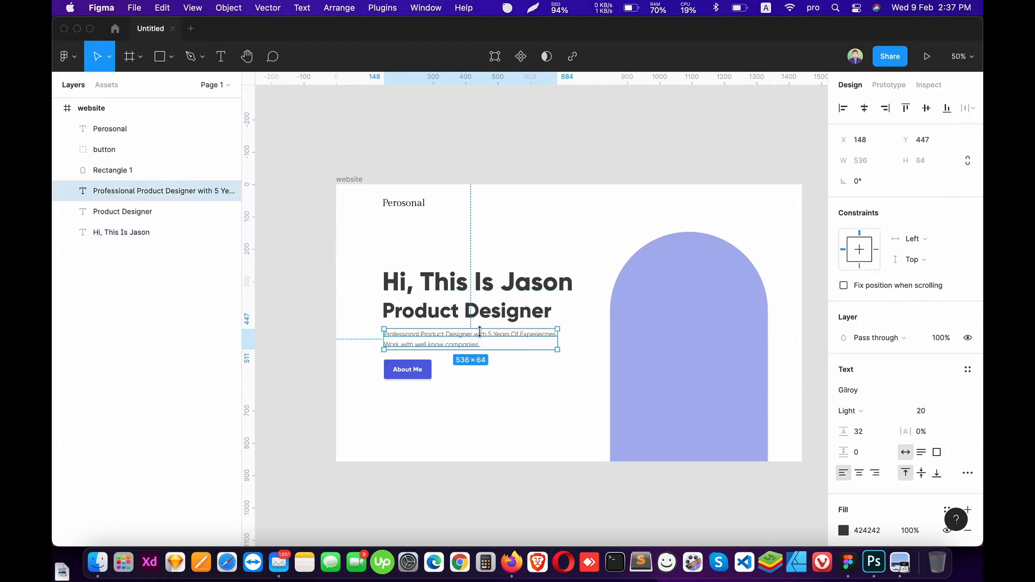
key("t")
left_click(519, 222)
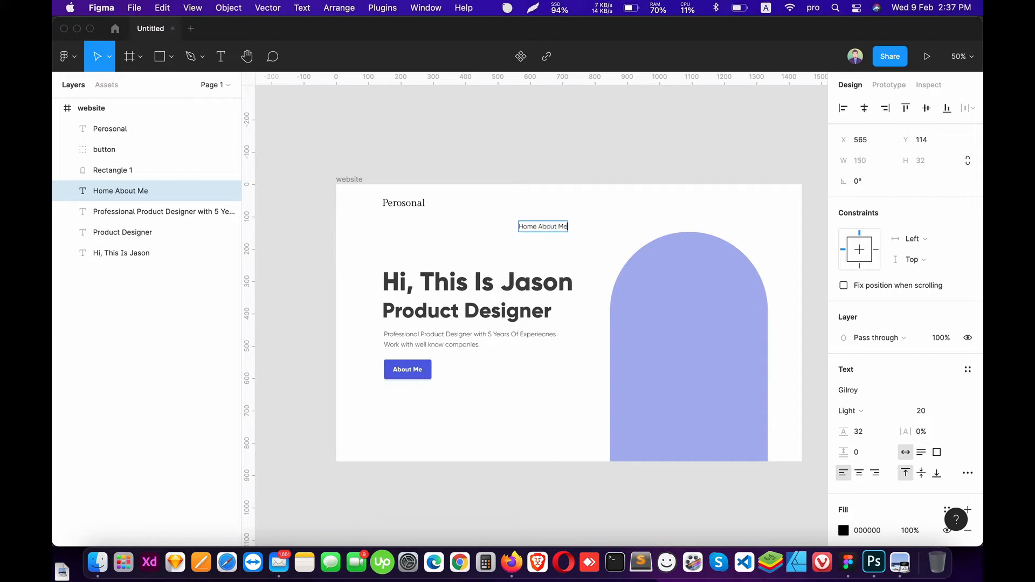
key("ctrl+a")
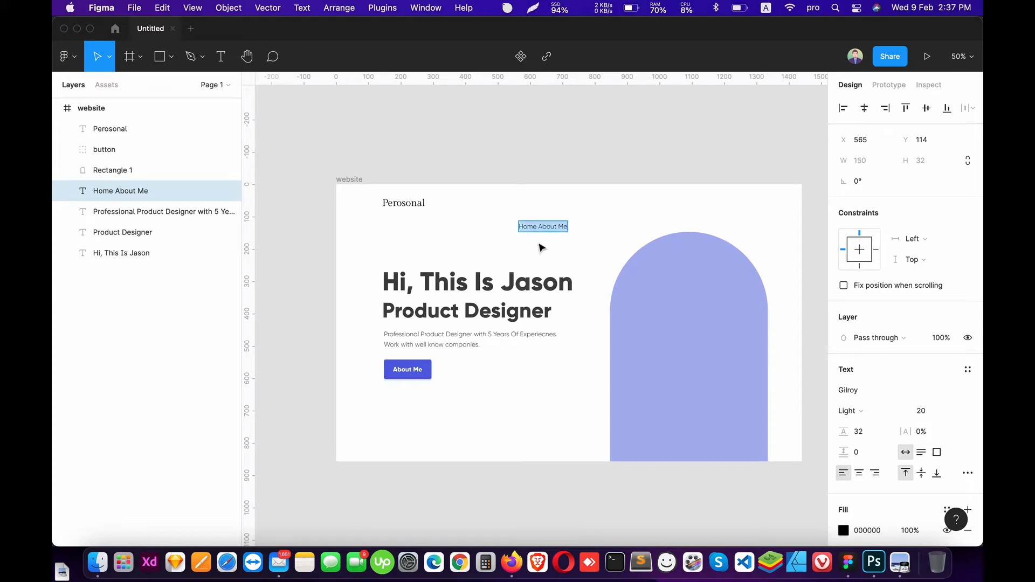
key("Escape")
key("Delete")
Add a Home text layer above the heading, at X 565, Y 120, as the first navigation item.
key("t")
left_click(518, 226)
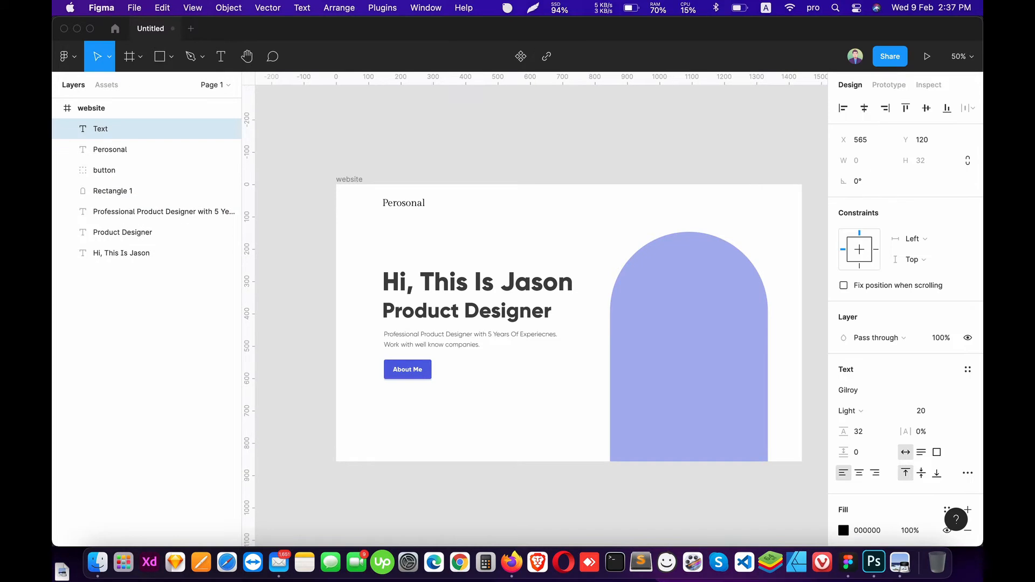
left_click(116, 150)
left_click(100, 130)
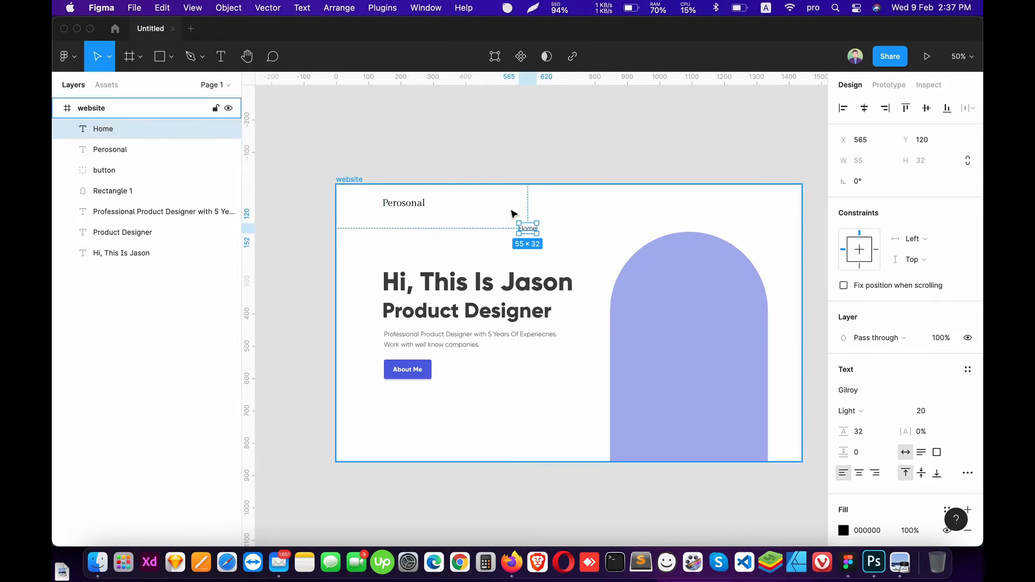
key("super+d")
left_click_drag(531, 233, 561, 232)
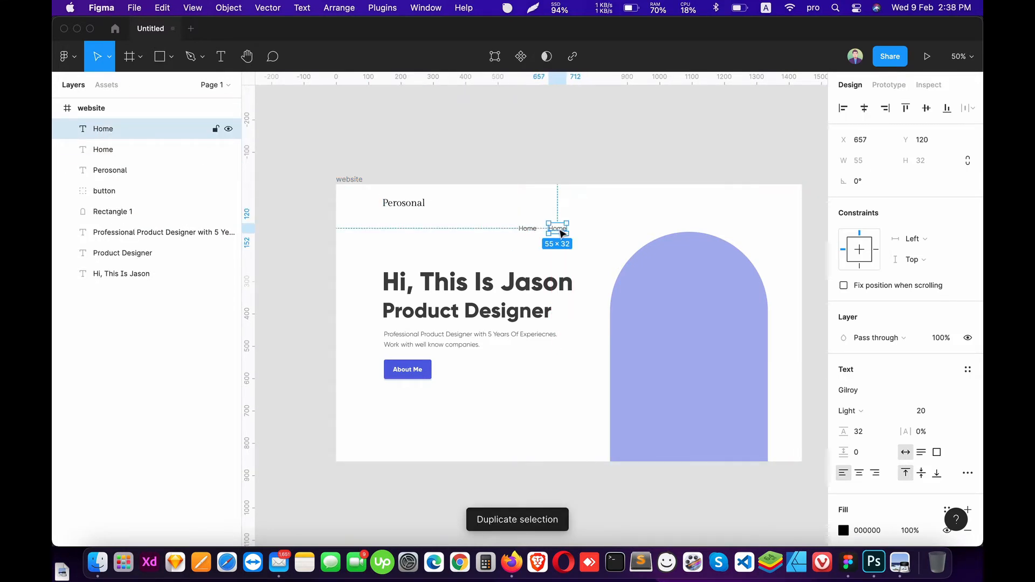
double_click(557, 228)
type("About")
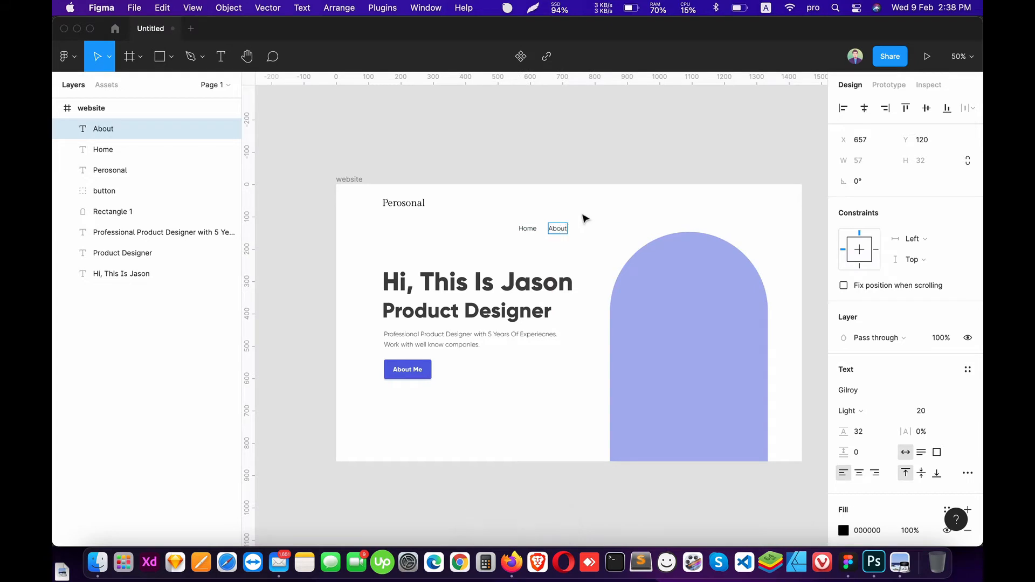
key("Escape")
key("Delete")
Apply auto layout to the Home text and wrap that frame in a second auto layout frame.
left_click(528, 229)
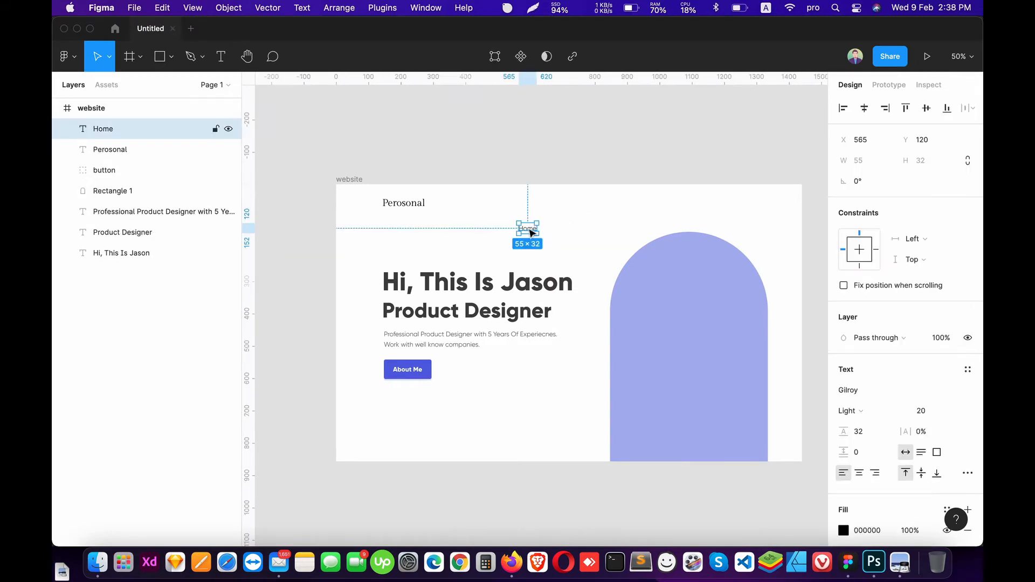
key("shift+a")
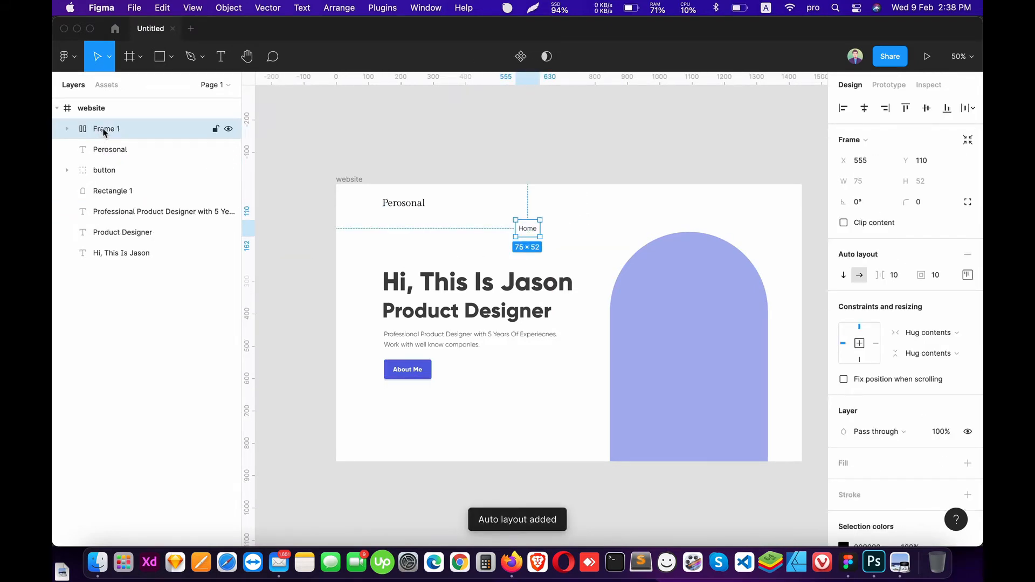
key("shift+a")
Duplicate the inner Home frame and set the outer frame's auto layout direction to horizontal.
left_click(69, 130)
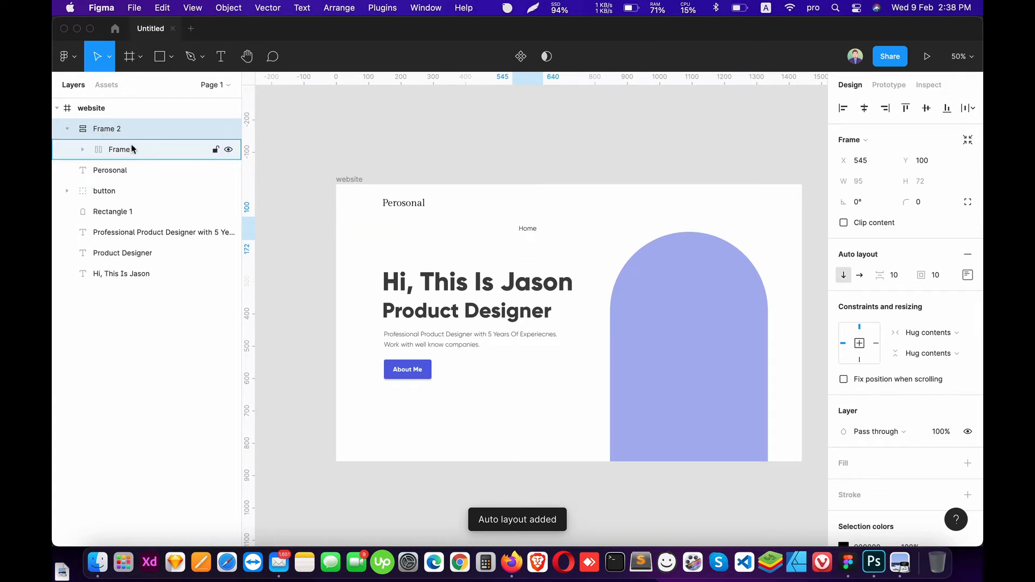
left_click(130, 146)
key("super+d")
left_click(148, 129)
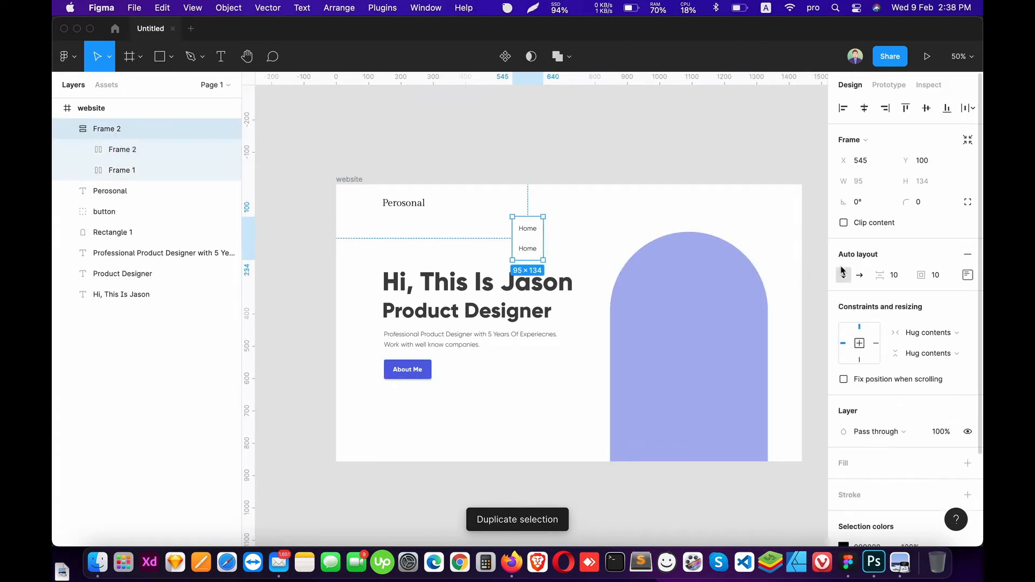
left_click(861, 274)
Move the navigation frame up level with the Perosonal logo and duplicate a Home item to make a third.
left_click_drag(551, 218, 550, 209)
left_click(549, 209)
key("super+d")
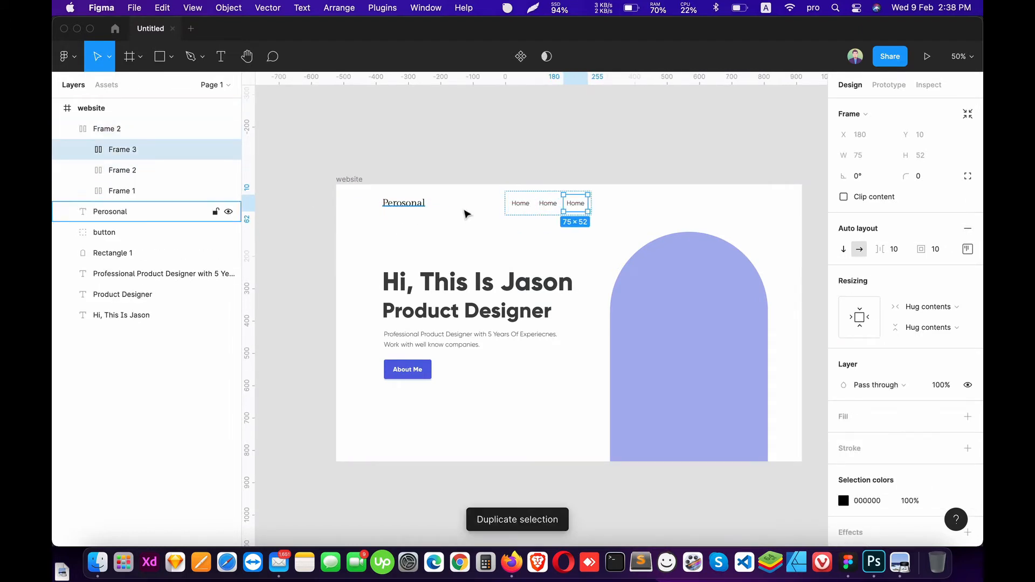
Duplicate a Home navigation item to make a fourth and change the second item's text to About Me.
key("super+d")
double_click(548, 203)
double_click(548, 204)
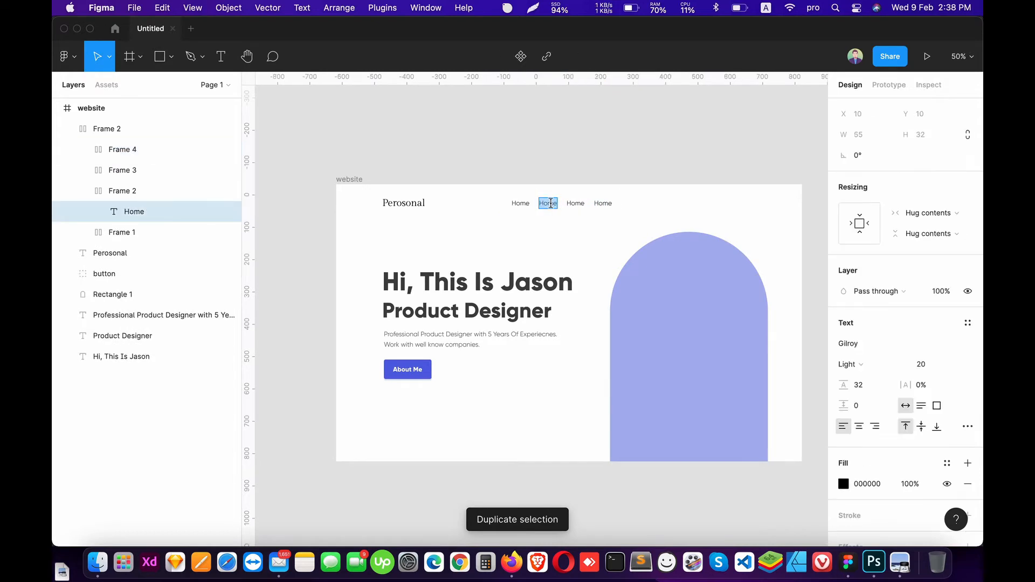
type("About Me")
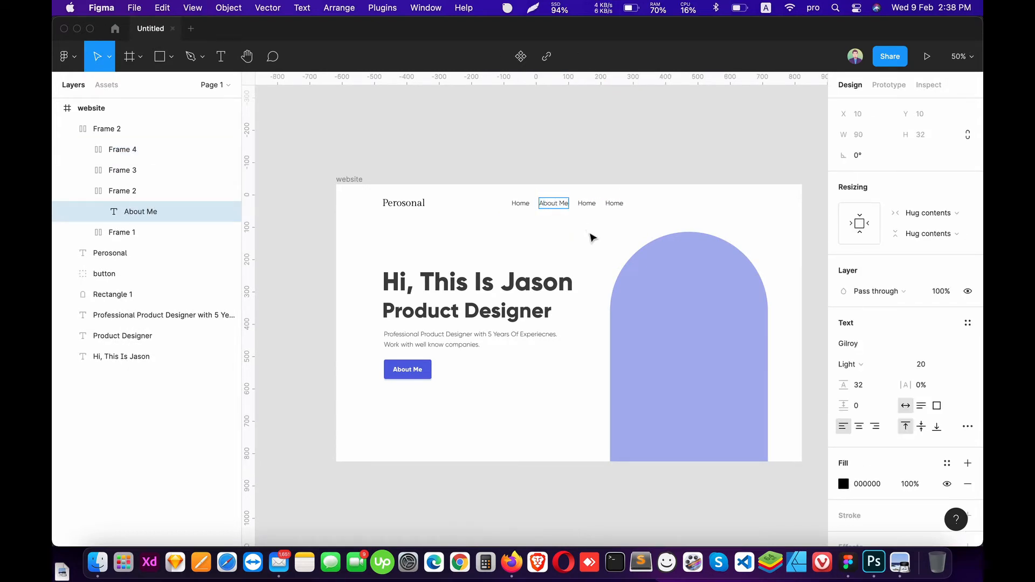
key("Escape")
Change the third navigation item's text to Services and the fourth item's text to Portfolio.
double_click(591, 205)
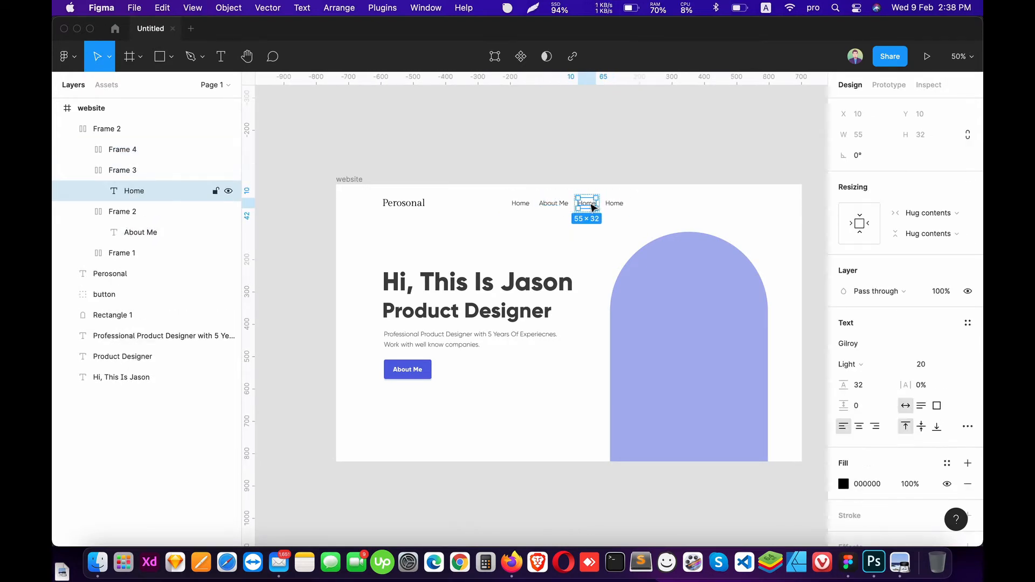
double_click(592, 206)
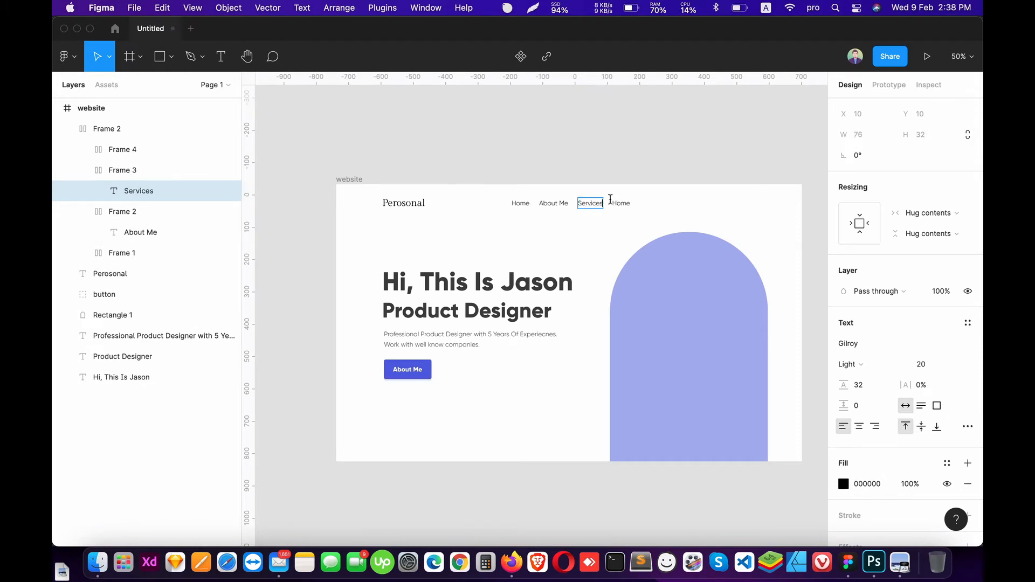
key("Escape")
left_click(627, 208)
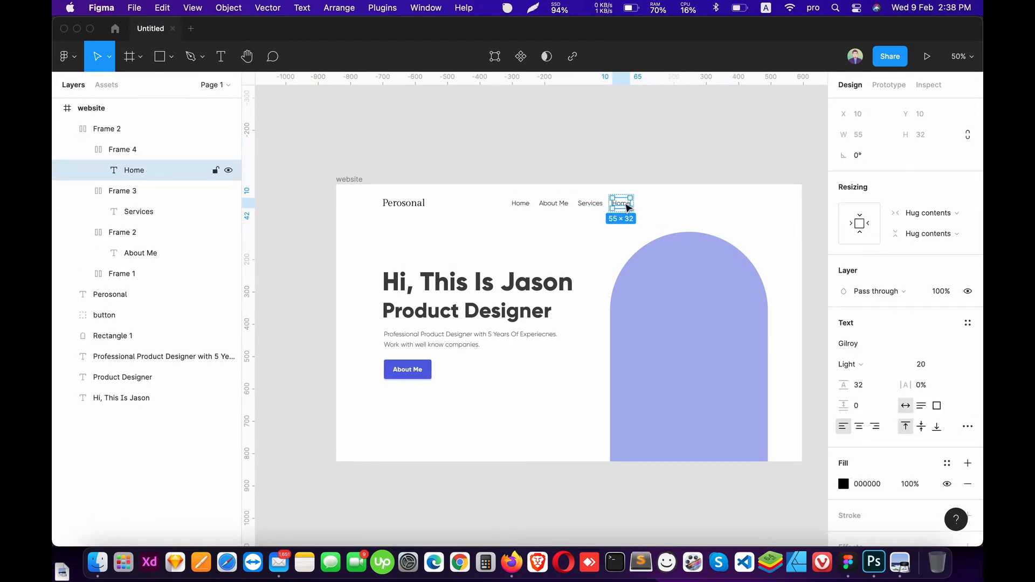
double_click(624, 203)
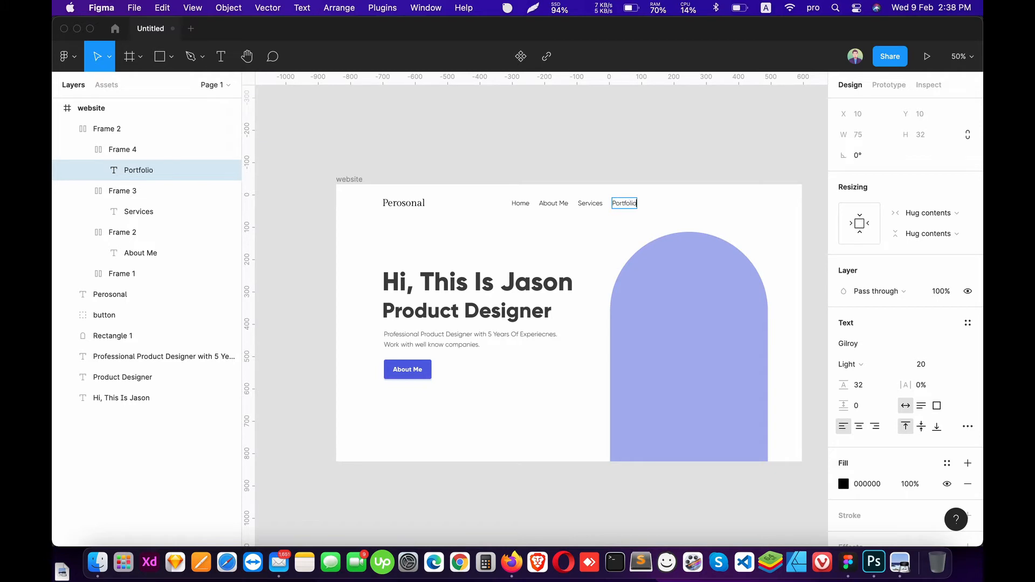
Duplicate the Portfolio item's frame and change the copy's text to Contact Me.
left_click(89, 149)
left_click(89, 170)
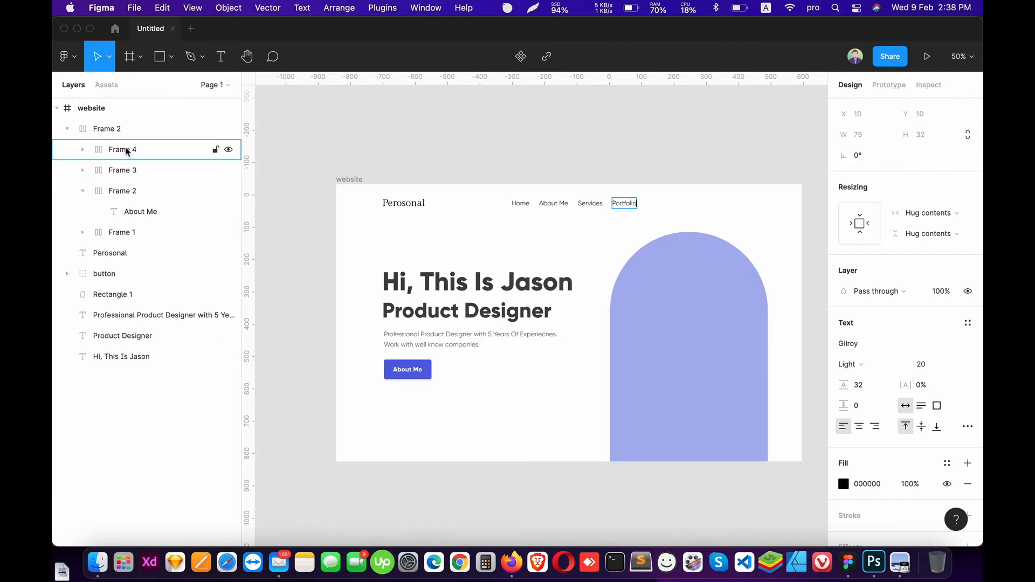
left_click(127, 148)
key("super+d")
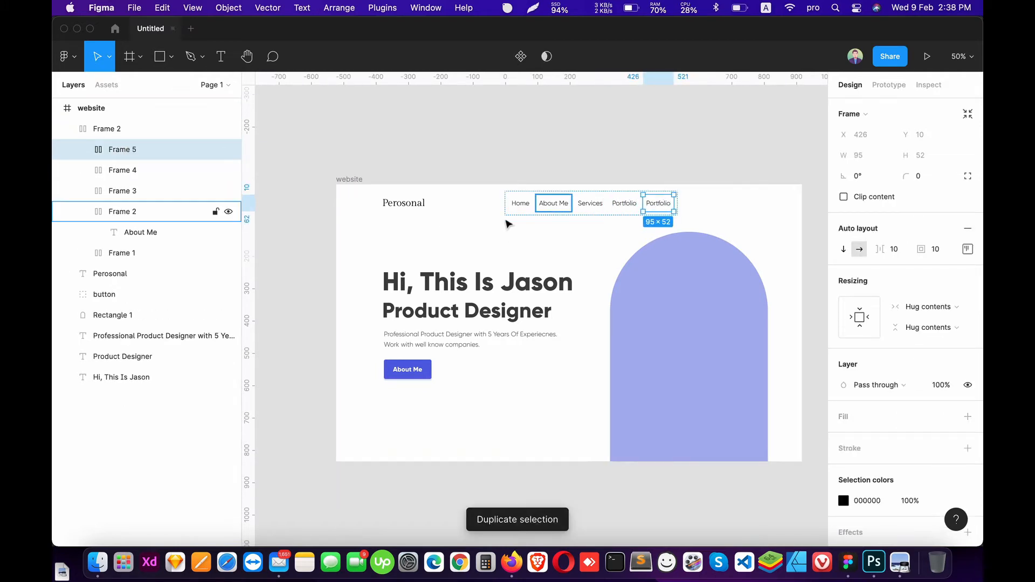
double_click(665, 207)
double_click(666, 207)
type("Contact Me")
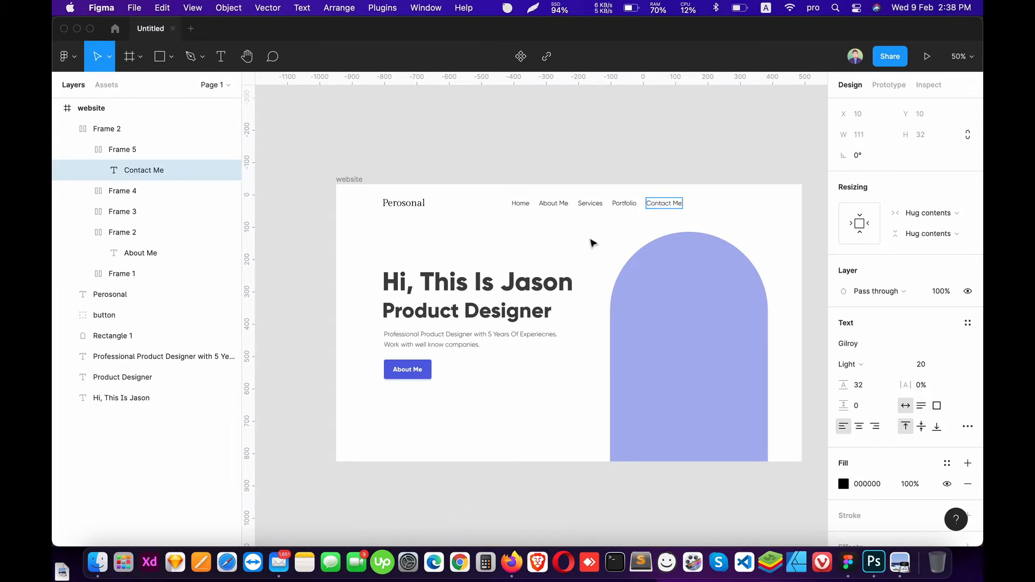
Set the spacing between items of the outer navigation frame's auto layout to 30.
left_click(83, 150)
left_click(97, 130)
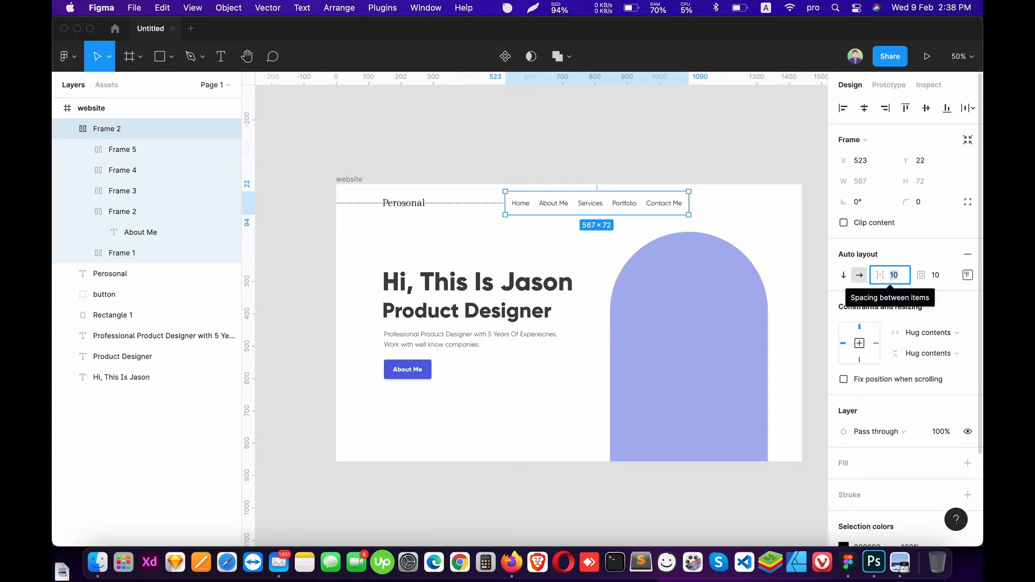
type("20")
key("Return")
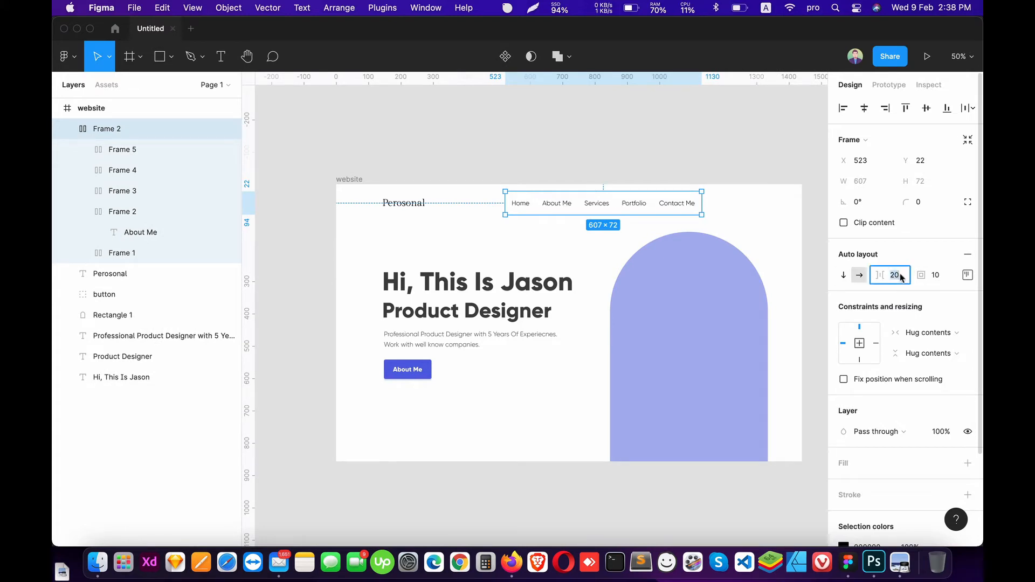
type("30")
key("Return")
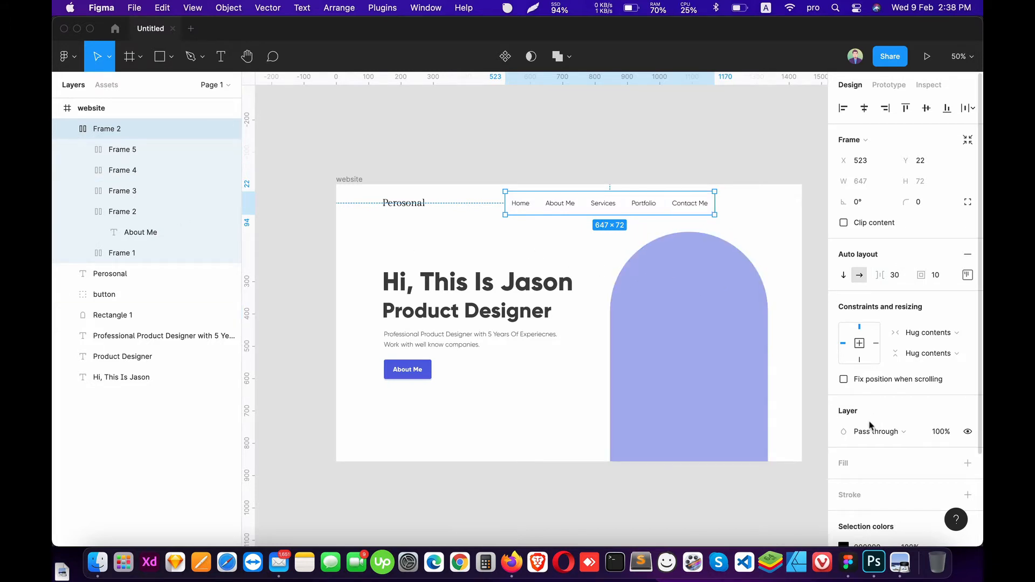
scroll(865, 448, "down", 2)
scroll(865, 447, "down", 4)
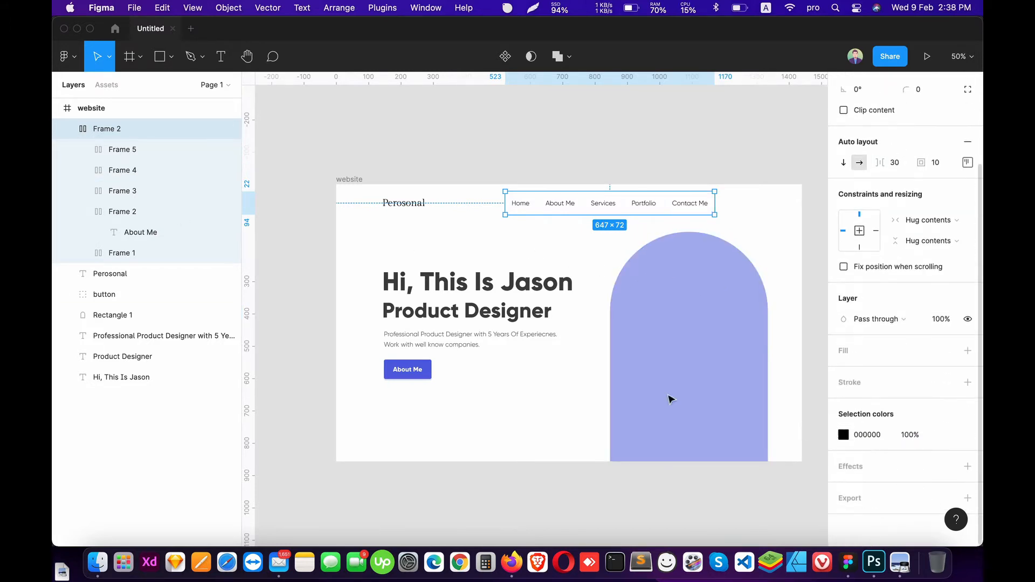
Move the navigation frame horizontally away from the Perosonal logo to X 733, keeping it at Y 22.
left_click(85, 211)
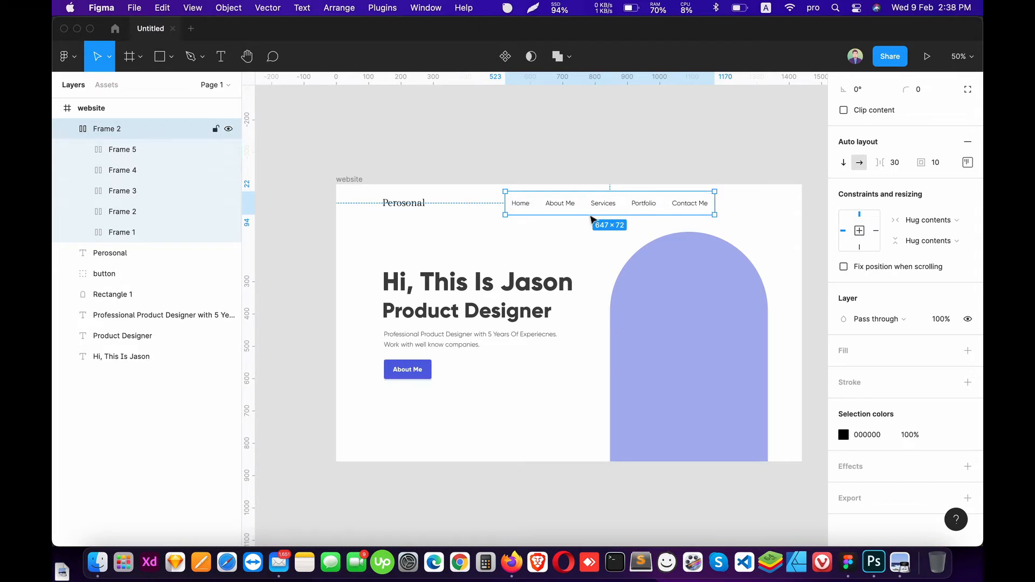
left_click(593, 235)
left_click_drag(608, 203, 684, 221)
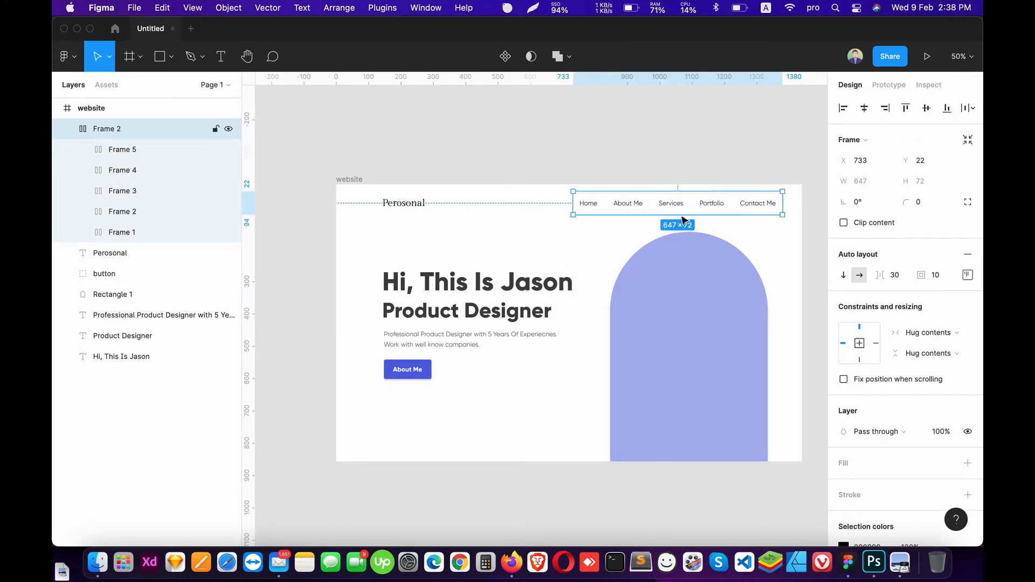
left_click(508, 237)
Examine the whole website frame to check the layout of logo, navigation, hero text and arch shape.
left_click_drag(591, 302, 596, 235)
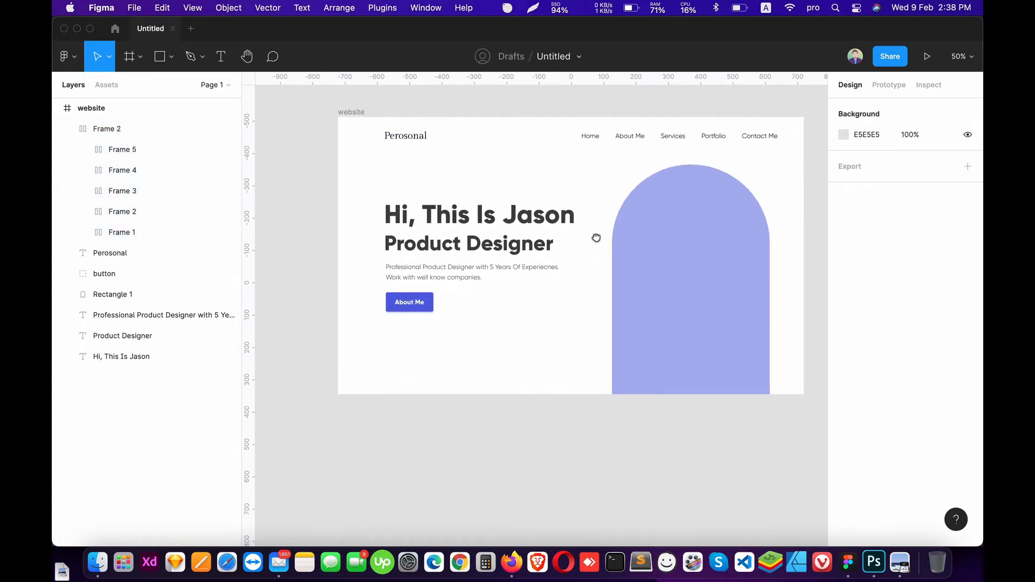
scroll(575, 293, "up", 3)
scroll(574, 293, "down", 3)
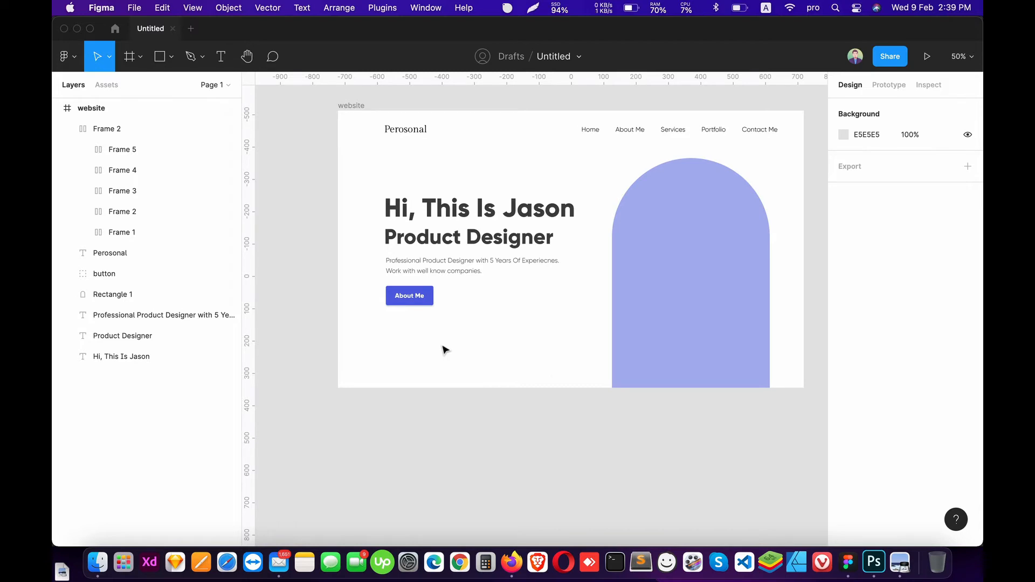
scroll(555, 379, "up", 2)
scroll(555, 378, "down", 3)
scroll(556, 379, "down", 8)
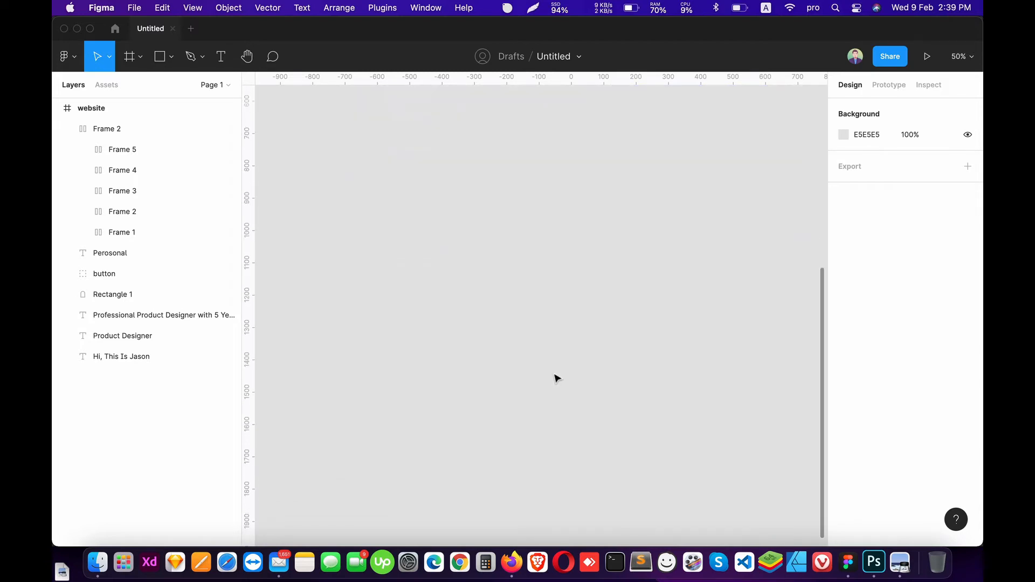
scroll(556, 377, "up", 12)
Draw a 548 × 82 rectangle over the Product Designer title and place it at X 136, Y 357.
key("shift+0")
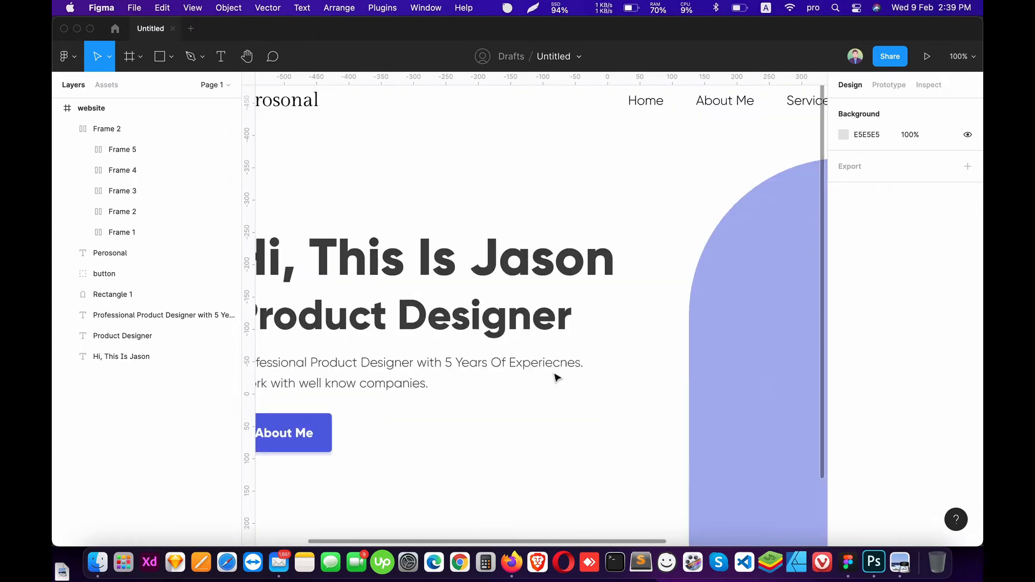
scroll(555, 378, "left", 5)
scroll(555, 377, "down", 2)
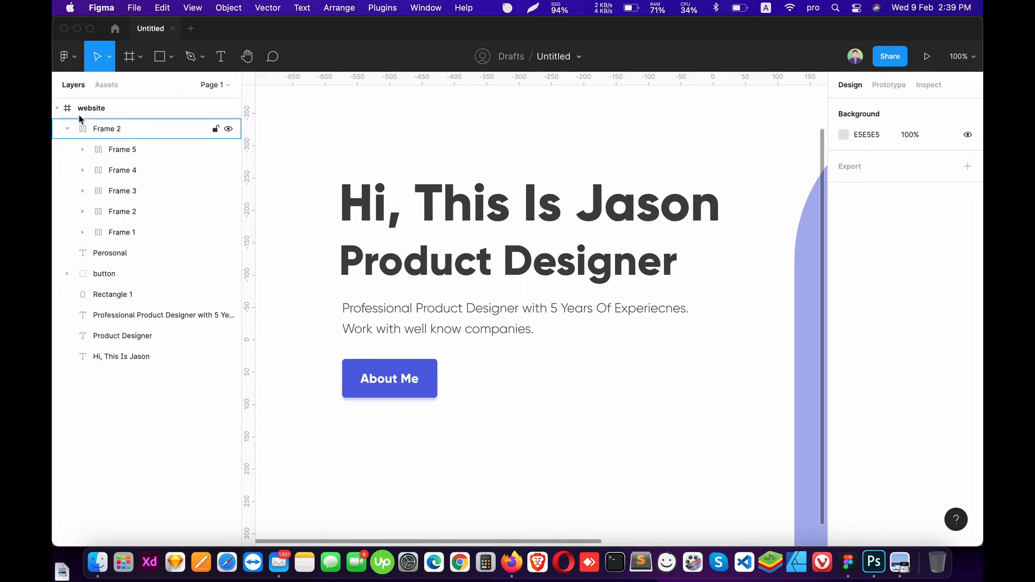
left_click(67, 131)
left_click(122, 234)
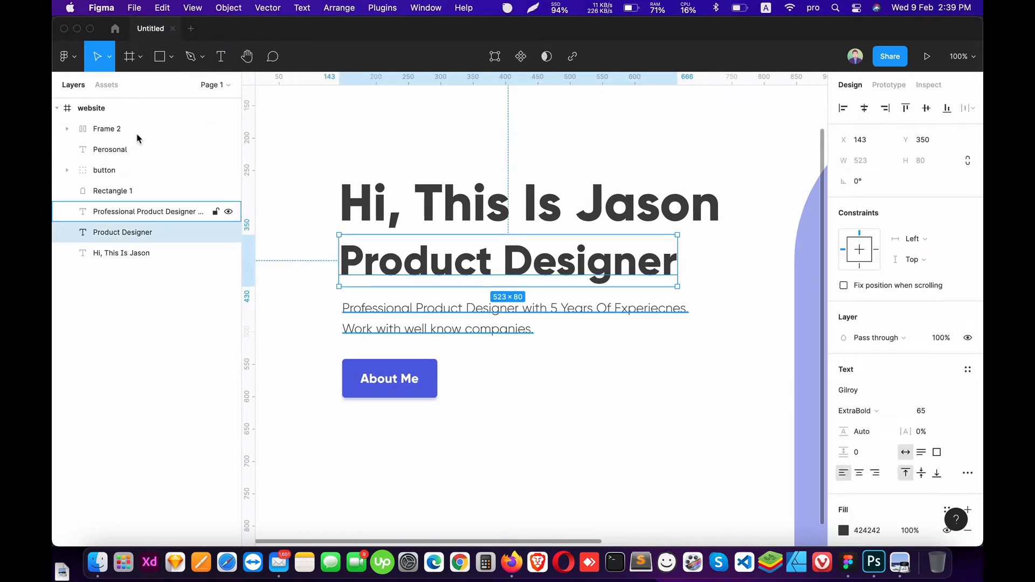
left_click(171, 57)
left_click(178, 88)
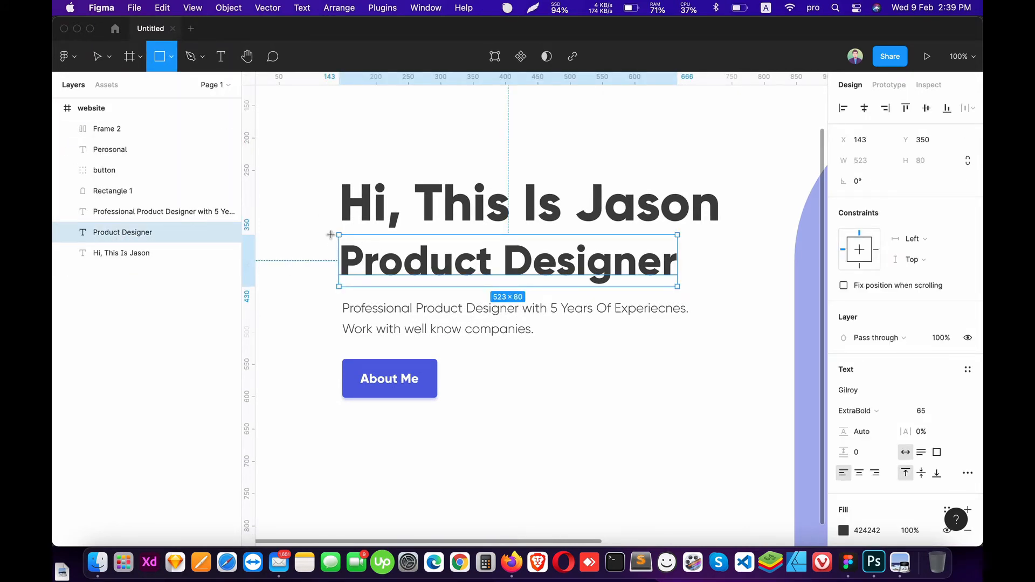
left_click_drag(330, 234, 685, 287)
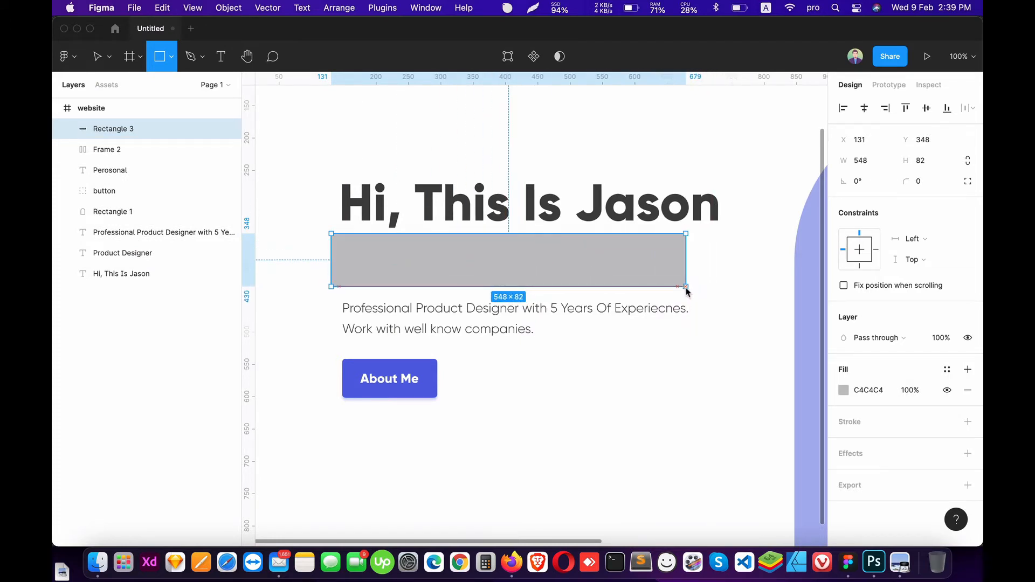
left_click_drag(587, 280, 589, 282)
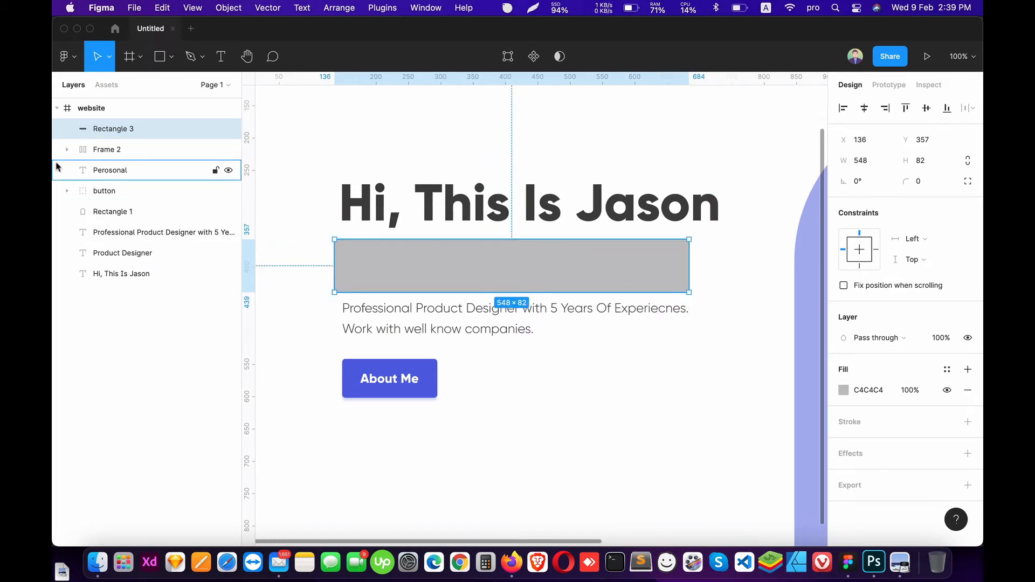
Put the new rectangle behind the Product Designer text and align both by their horizontal and vertical centers.
left_click_drag(113, 132, 125, 226)
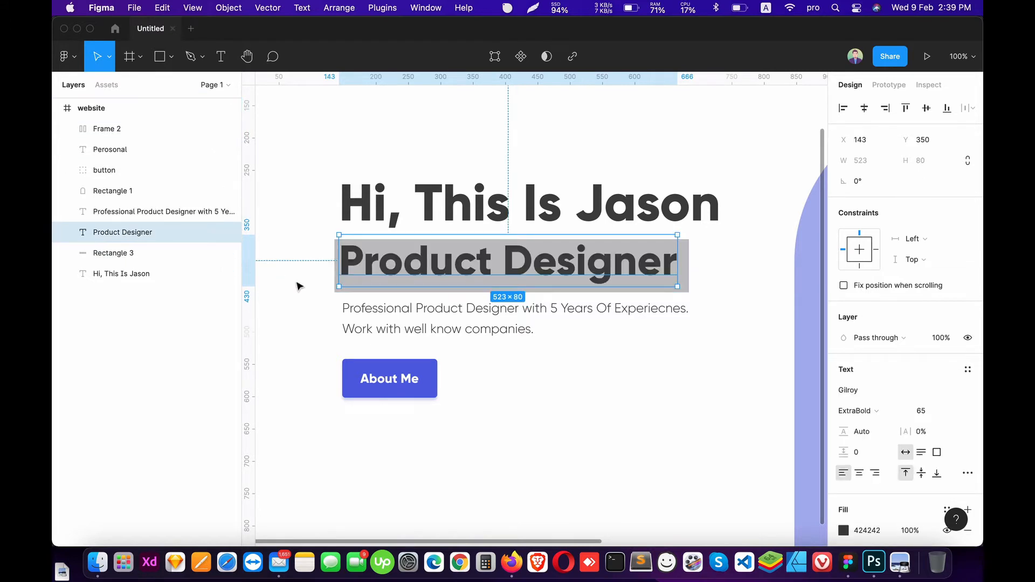
left_click(127, 254, "shift")
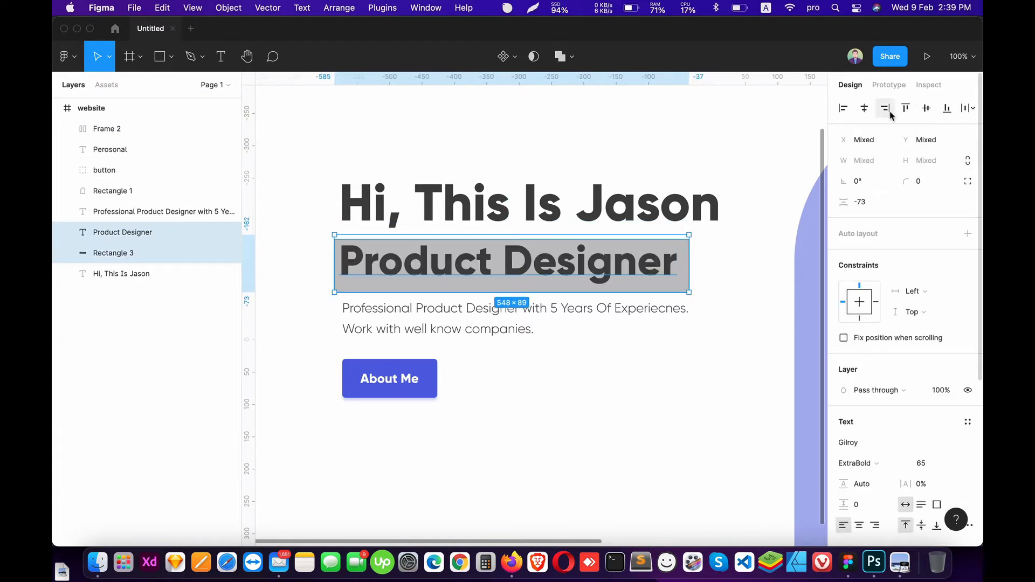
left_click(865, 108)
left_click(927, 109)
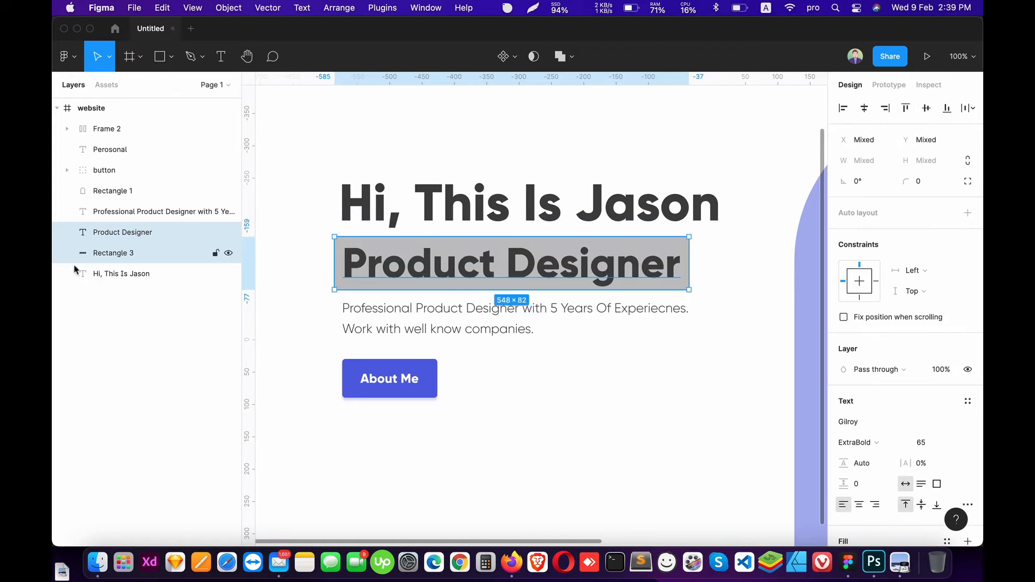
Group the Product Designer text with its rectangle and nudge the group to X 146, Y 353.
key("super+g")
key("shift+Right")
key("shift+Up")
key("shift+Up")
key("shift+Up")
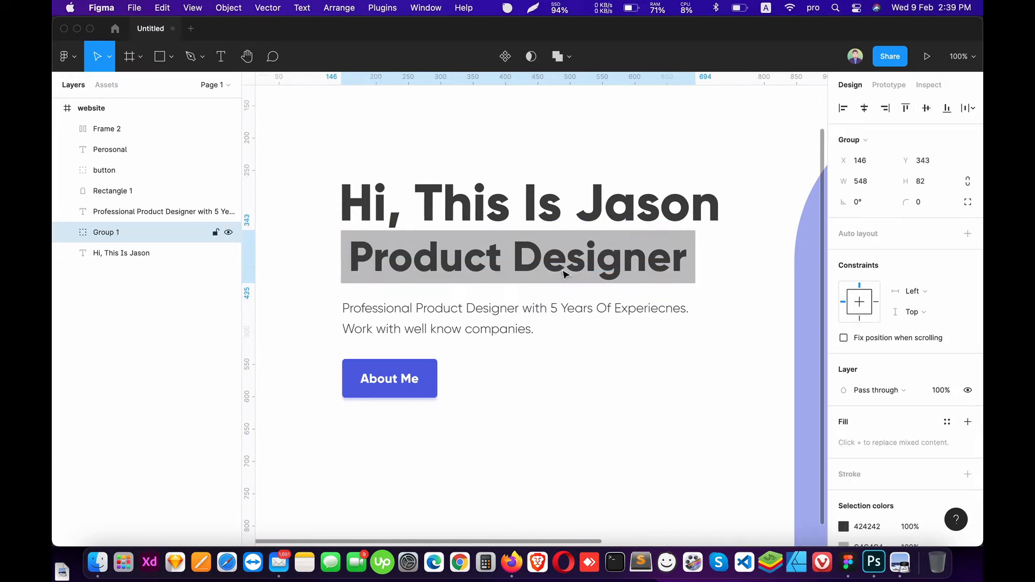
key("shift+Down")
key("shift+Down")
key("shift+Down")
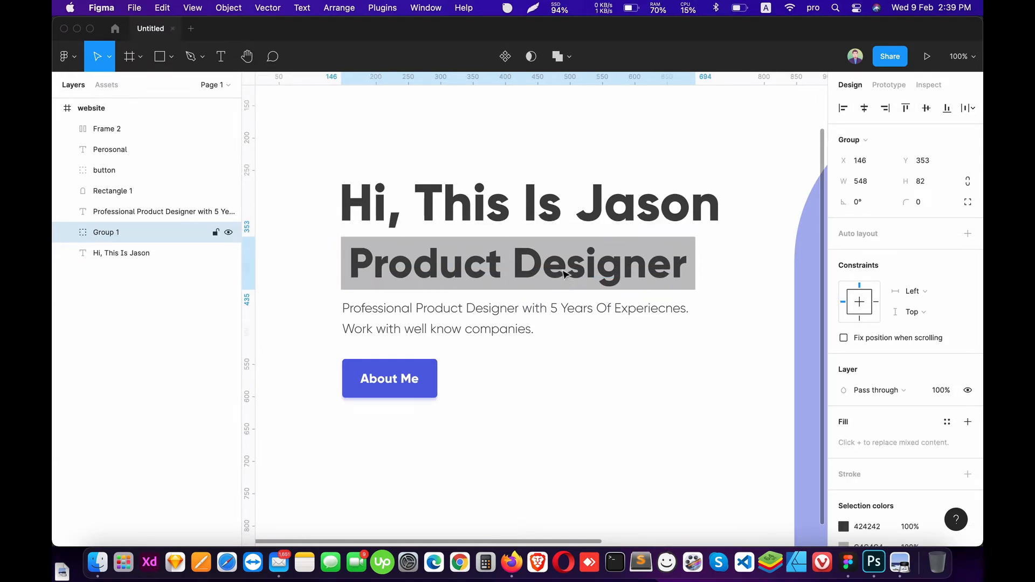
key("Down")
key("Up")
left_click(663, 369)
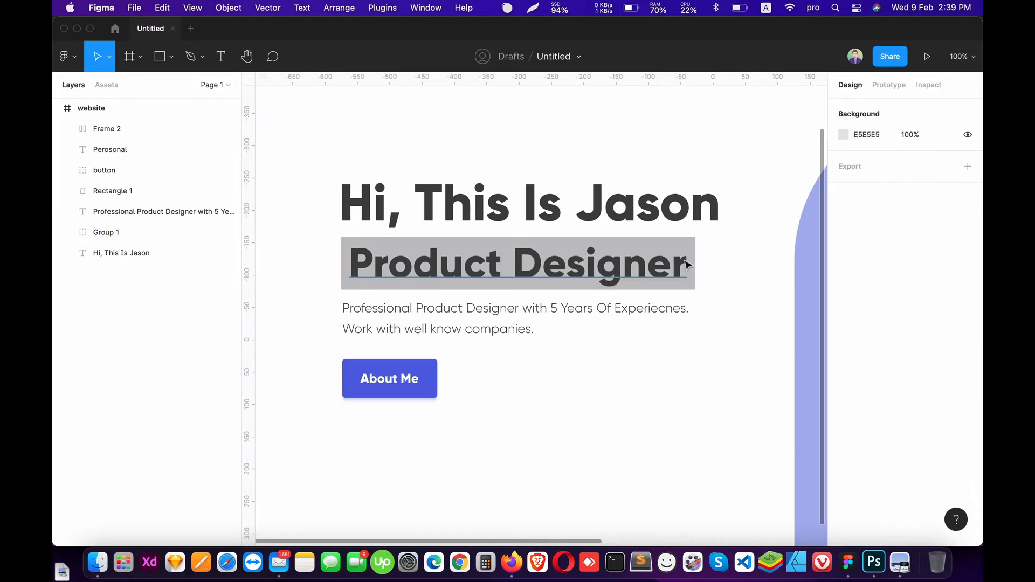
Change the fill of the rectangle behind Product Designer to a very pale blue-violet tint.
double_click(686, 261)
left_click(148, 273)
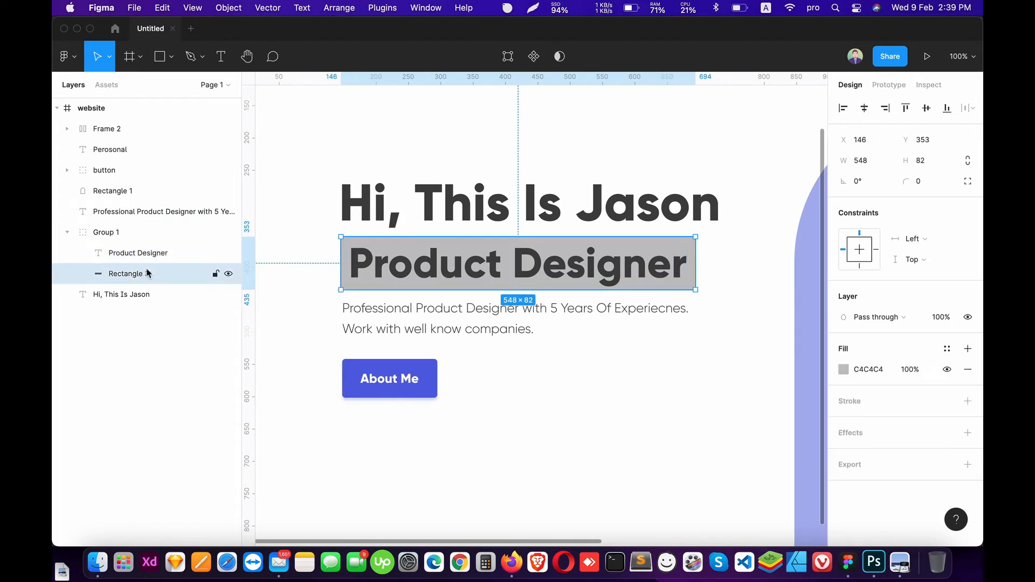
left_click(844, 370)
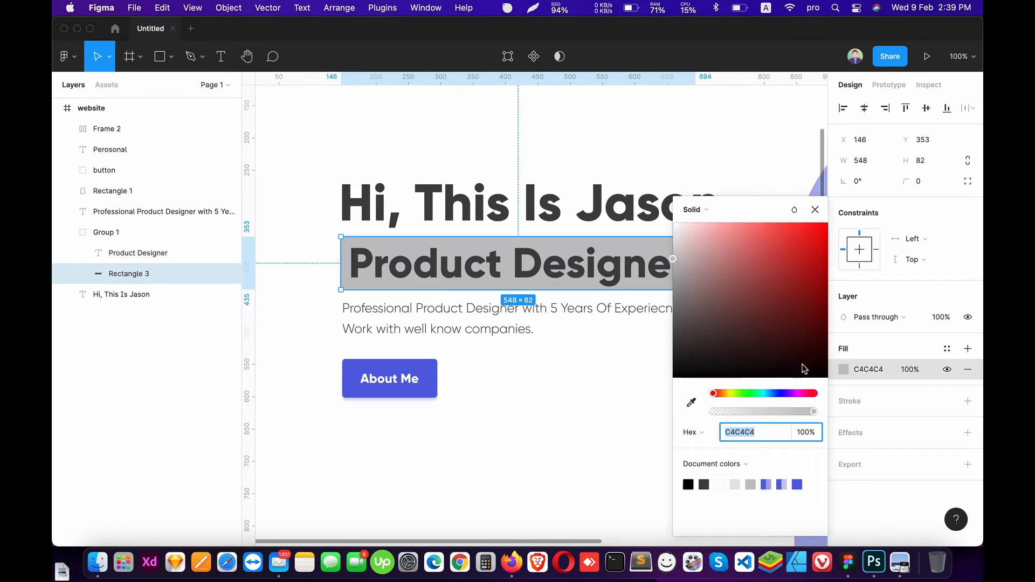
left_click_drag(802, 393, 781, 393)
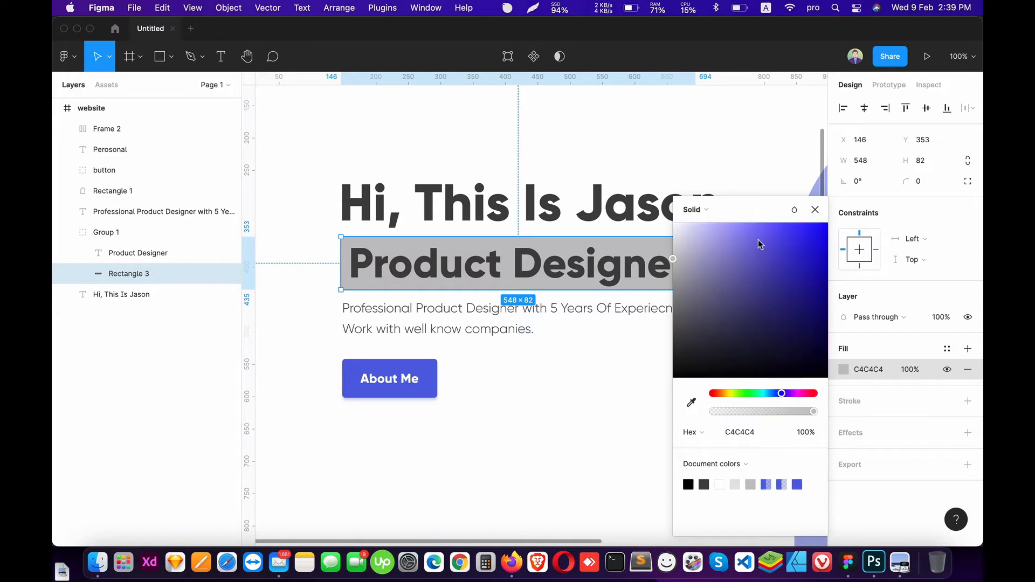
left_click_drag(759, 244, 676, 202)
left_click(565, 400)
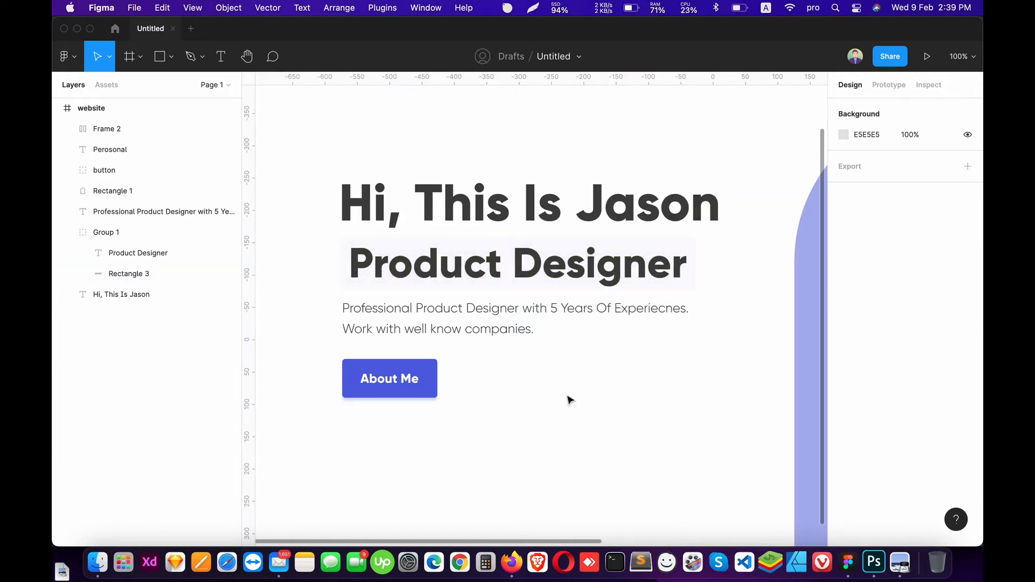
Copy the blue fill color code from the About Me button's rectangle.
double_click(433, 372)
left_click(844, 369)
key("super+c")
left_click(667, 416)
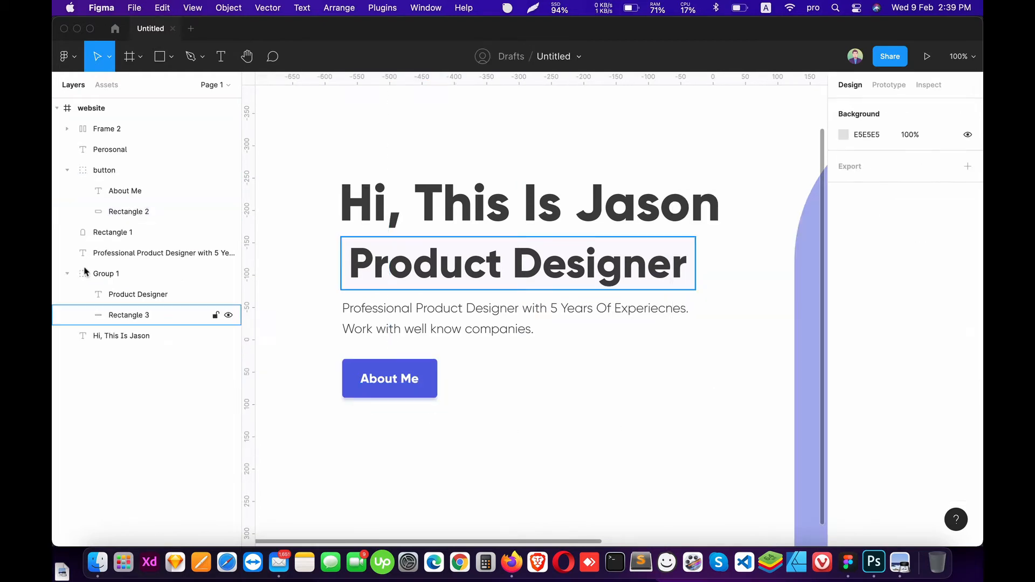
Set the fill of the rectangle behind Product Designer to 5563E1 at 25% opacity.
left_click(131, 219)
left_click(129, 314)
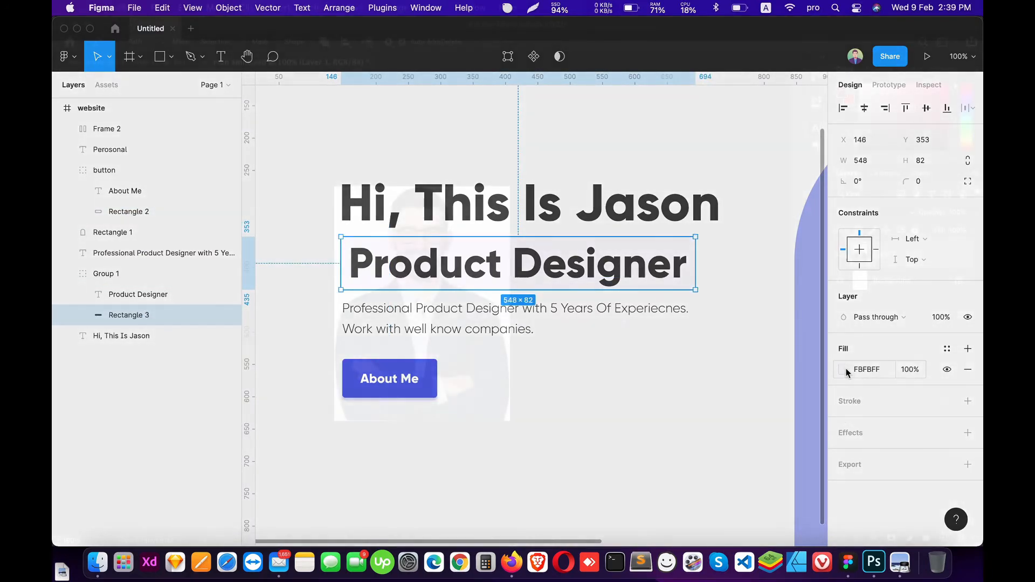
left_click(846, 372)
key("super+v")
key("Return")
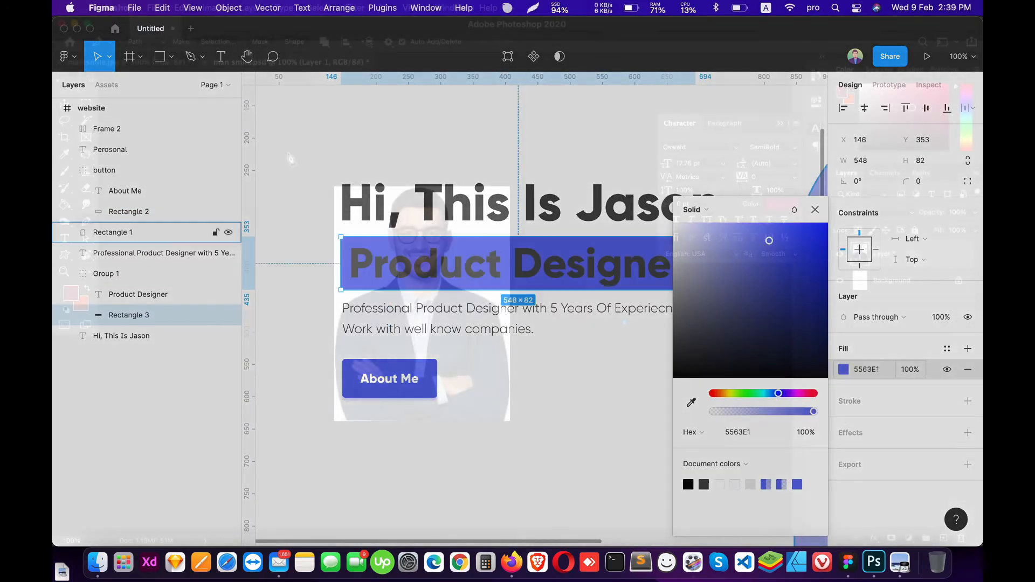
left_click(909, 369)
type("25")
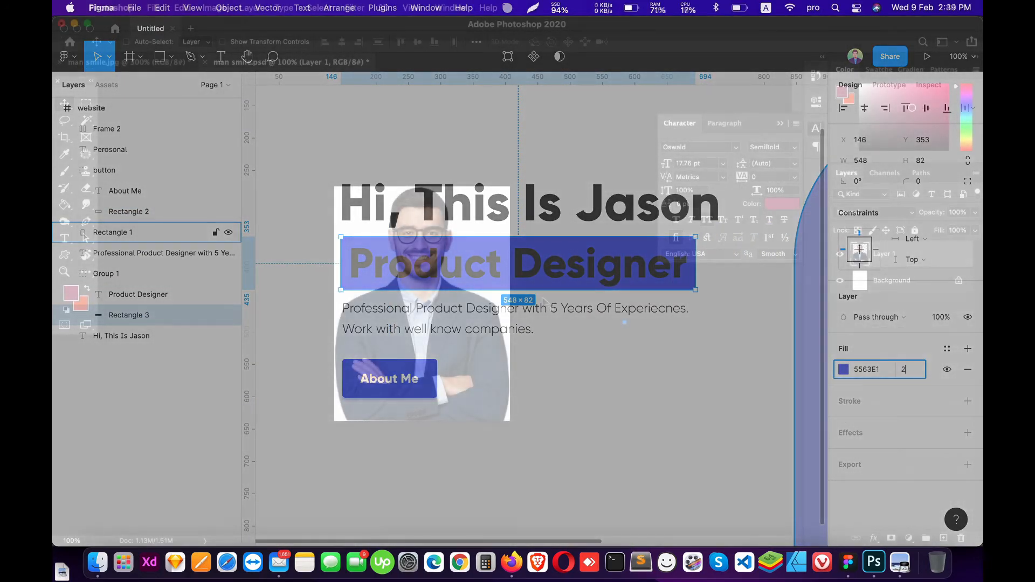
key("Return")
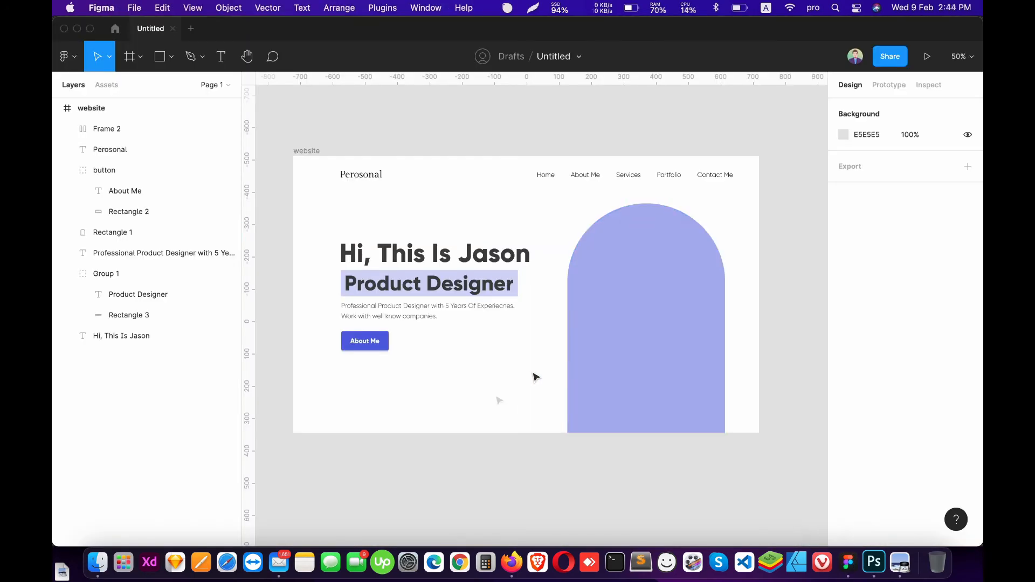
Paste the man's cutout portrait, place it over the arch shape and scale it to about 601 × 802 at X 790, Y 110.
left_click(512, 374)
key("ctrl+v")
left_click_drag(588, 358, 653, 362)
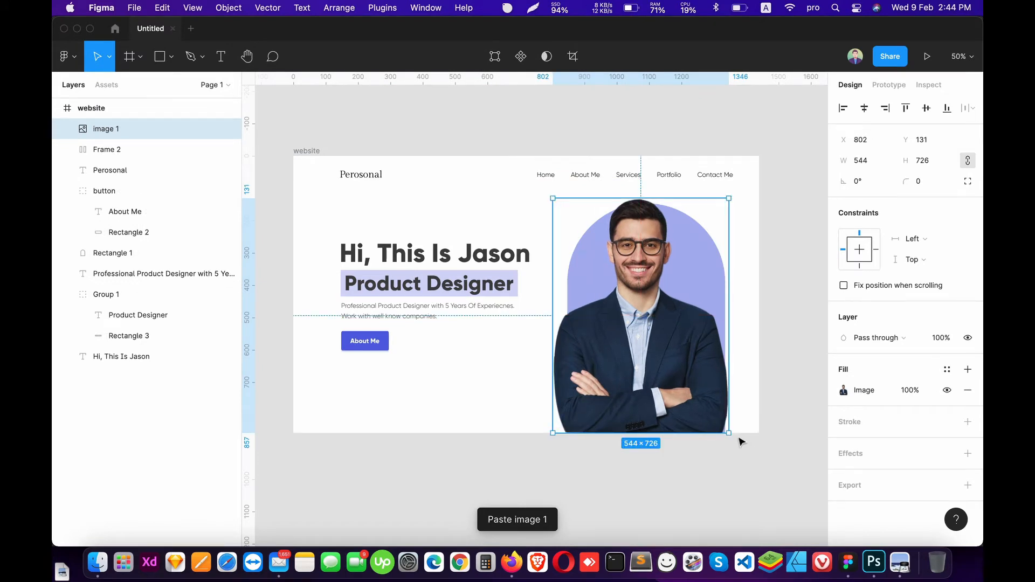
left_click_drag(730, 434, 713, 418)
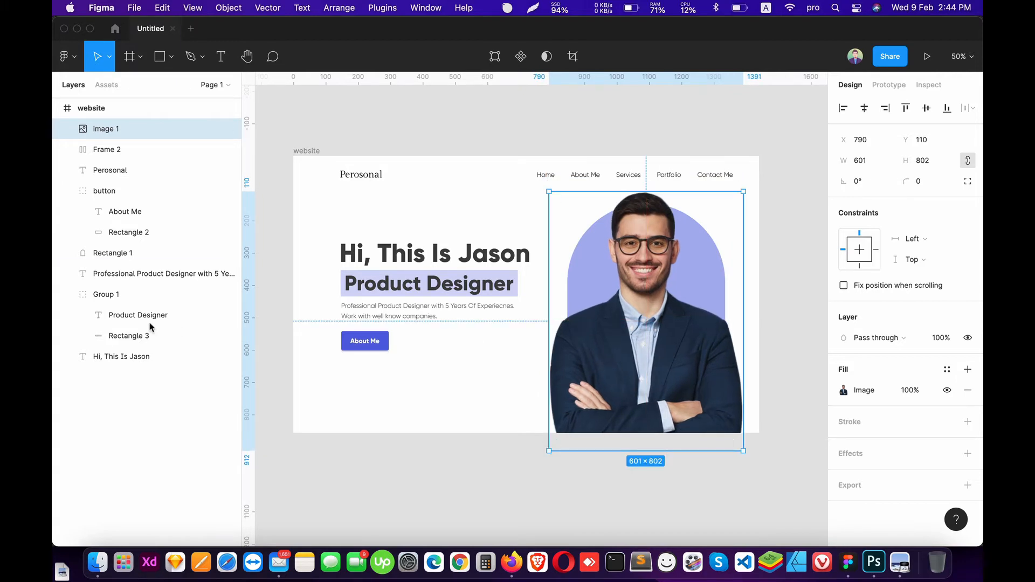
Move the portrait layer down the stack so it sits directly above the arch shape and beneath the button group.
left_click(66, 191)
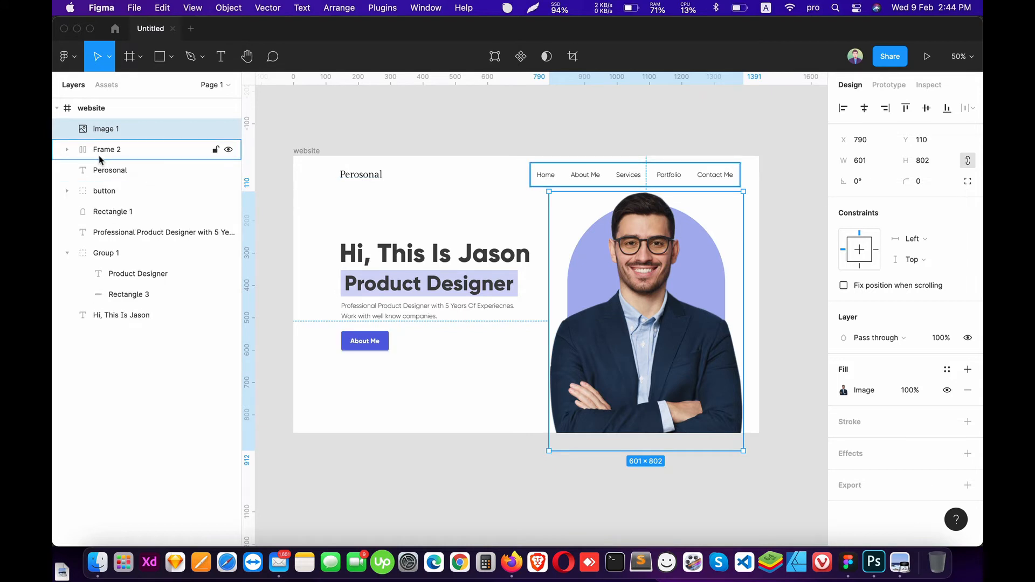
left_click_drag(108, 130, 110, 200)
left_click(116, 216, "shift")
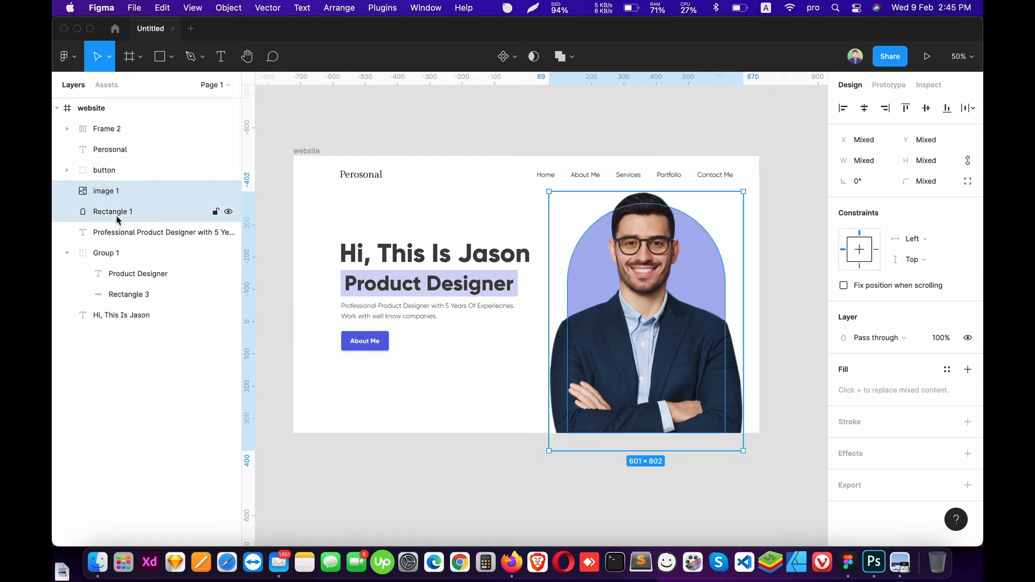
left_click(785, 300)
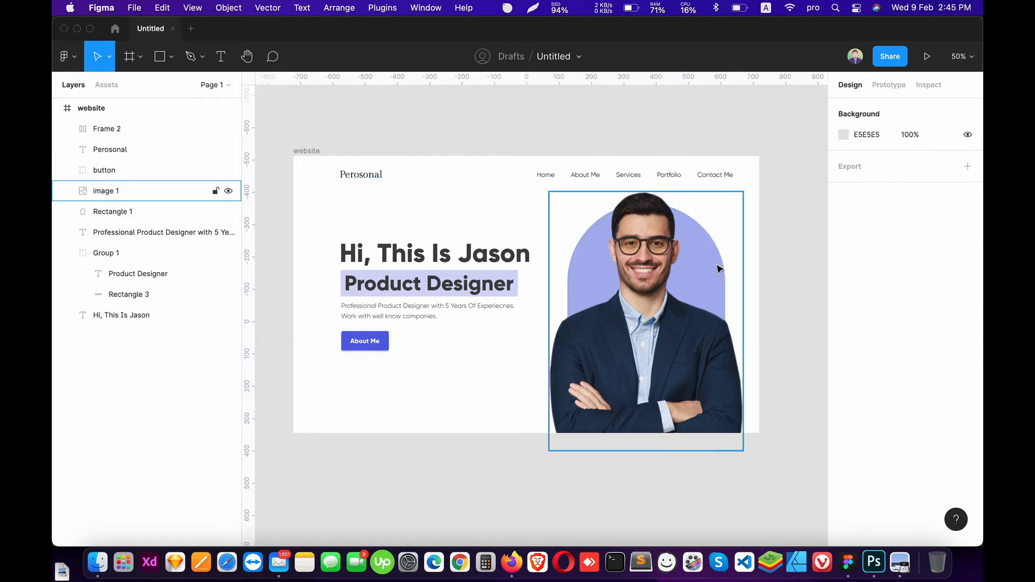
Lower the arch shape's top edge to Y 218 so the shape is 639 high behind the portrait.
left_click(590, 203)
left_click_drag(620, 192, 620, 200)
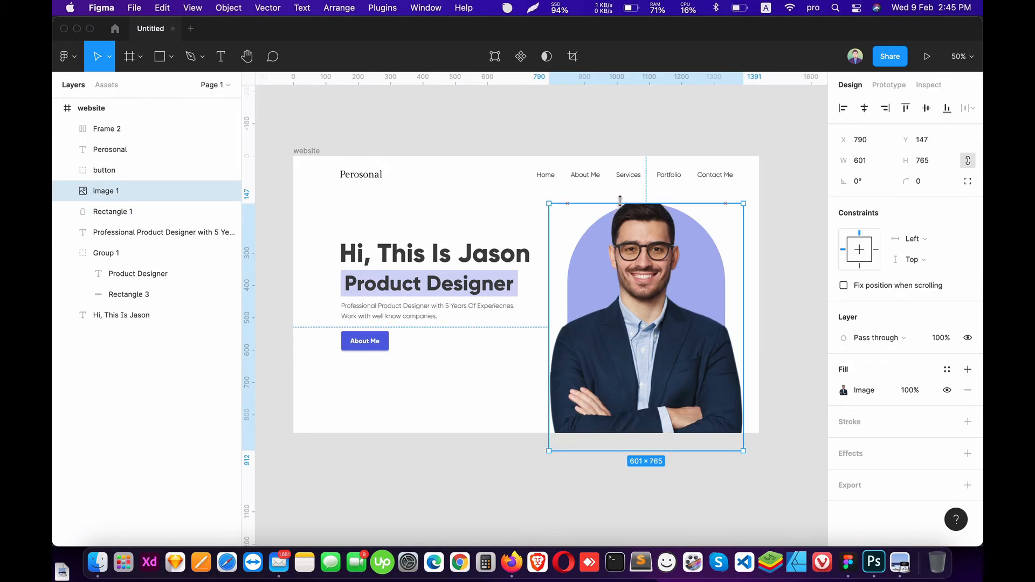
left_click(108, 211)
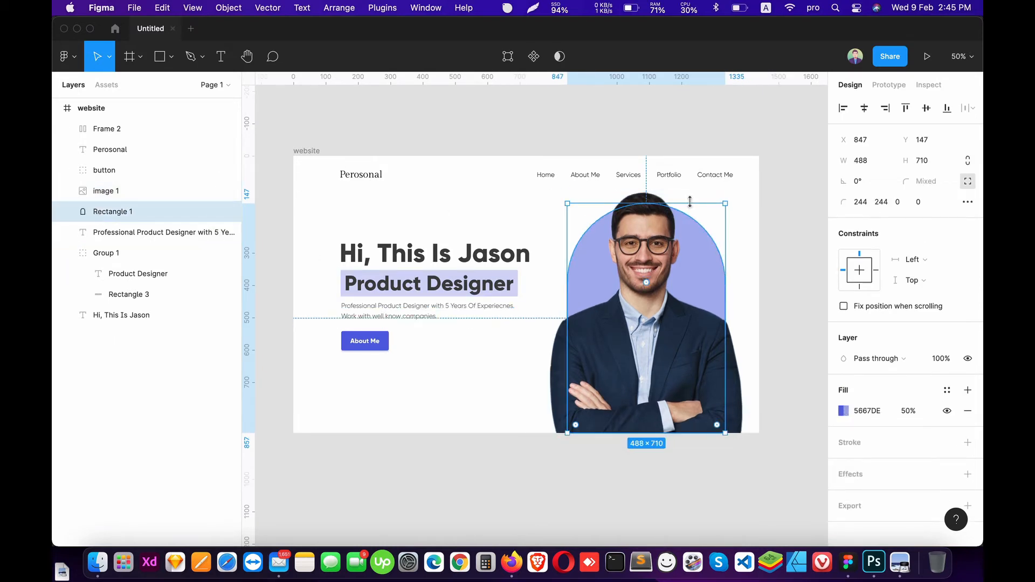
left_click_drag(689, 214, 689, 226)
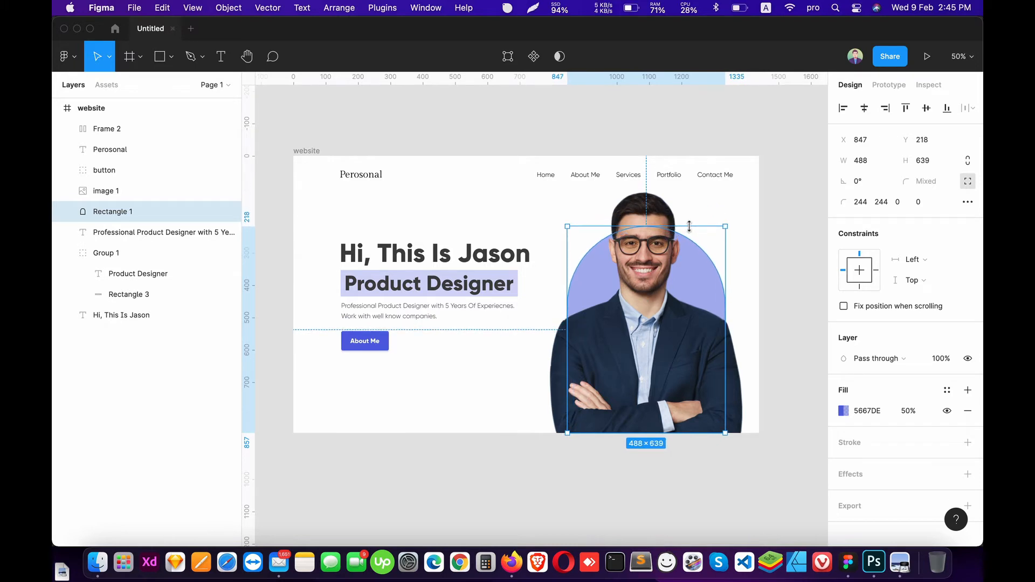
left_click(786, 255)
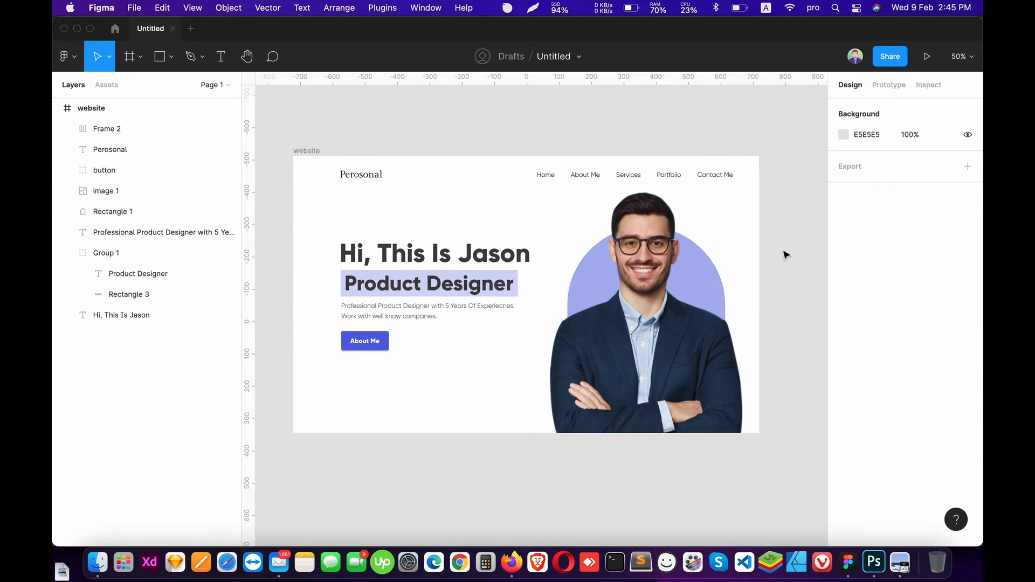
Widen the arch shape to about 556 and align it with the portrait by their horizontal centers.
left_click(686, 366)
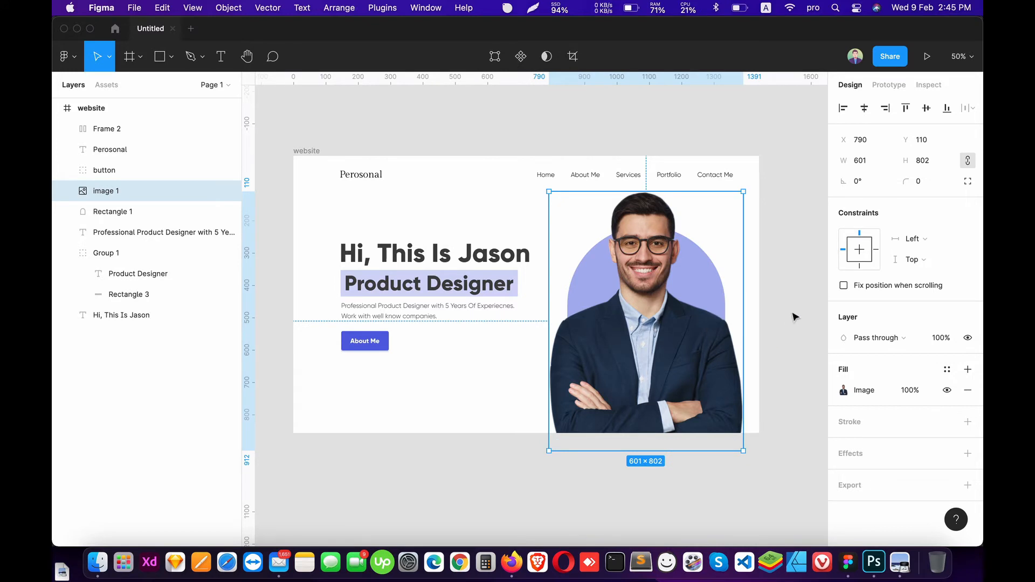
left_click(792, 316)
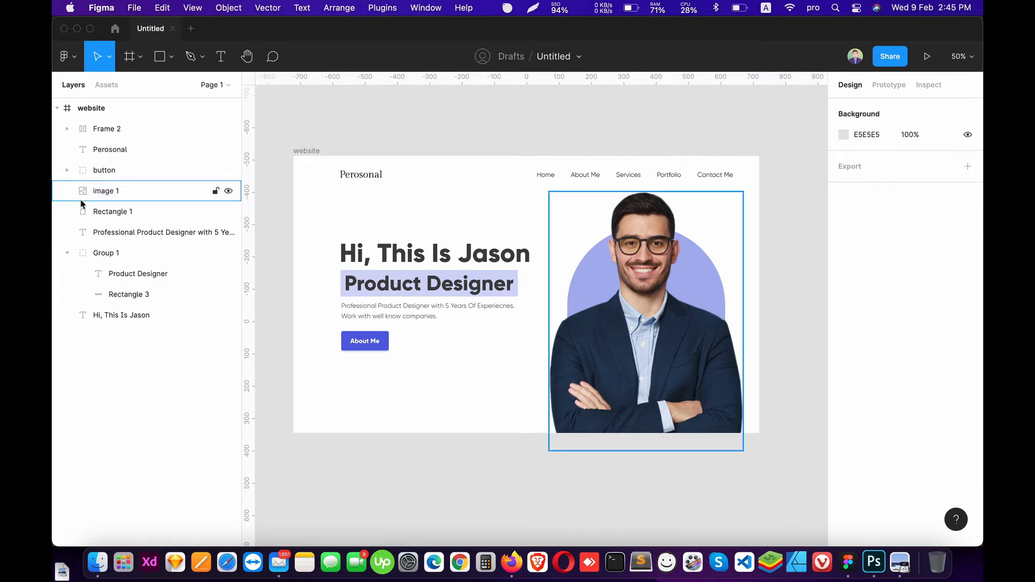
left_click(83, 216)
left_click_drag(567, 299, 546, 299)
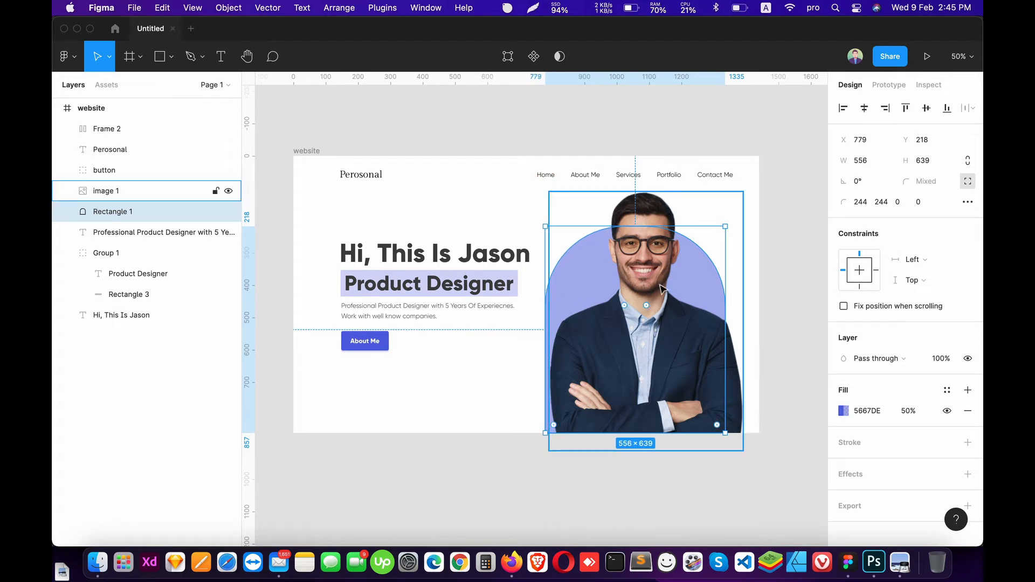
left_click(77, 198, "shift")
left_click(864, 108)
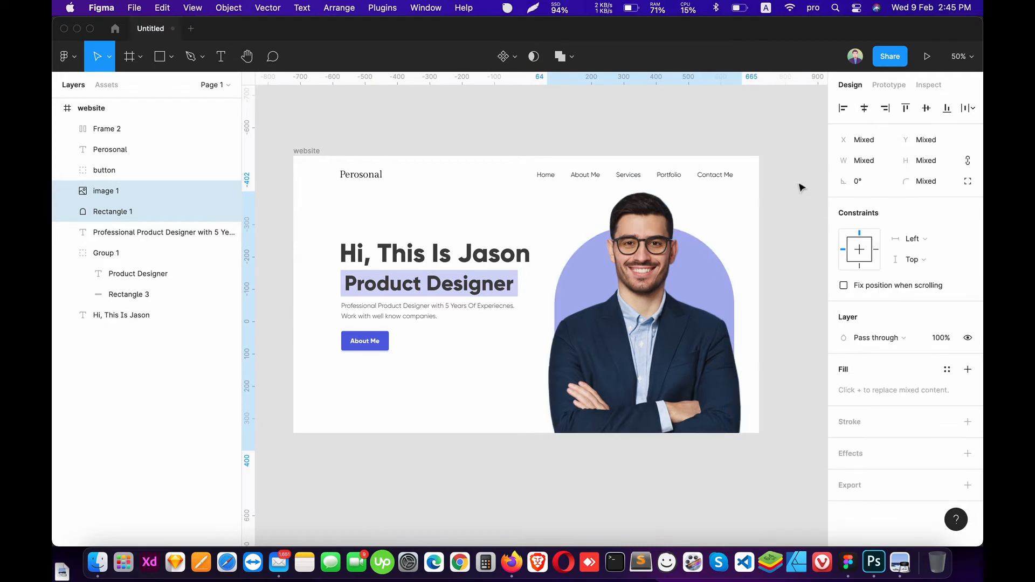
left_click(796, 205)
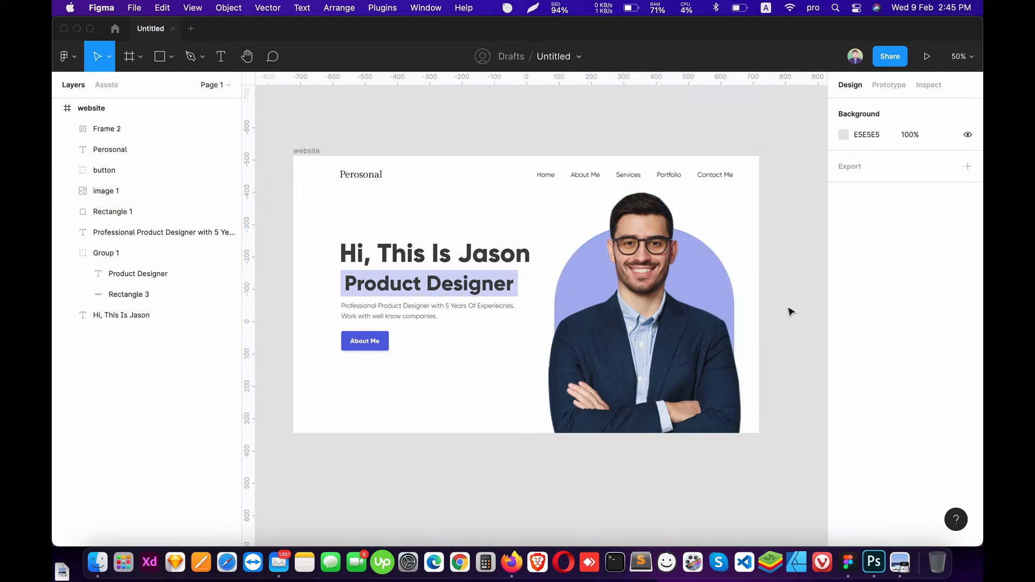
Fine-tune the exposure of the portrait's image fill.
scroll(646, 300, "down", 1)
scroll(647, 300, "left", 1)
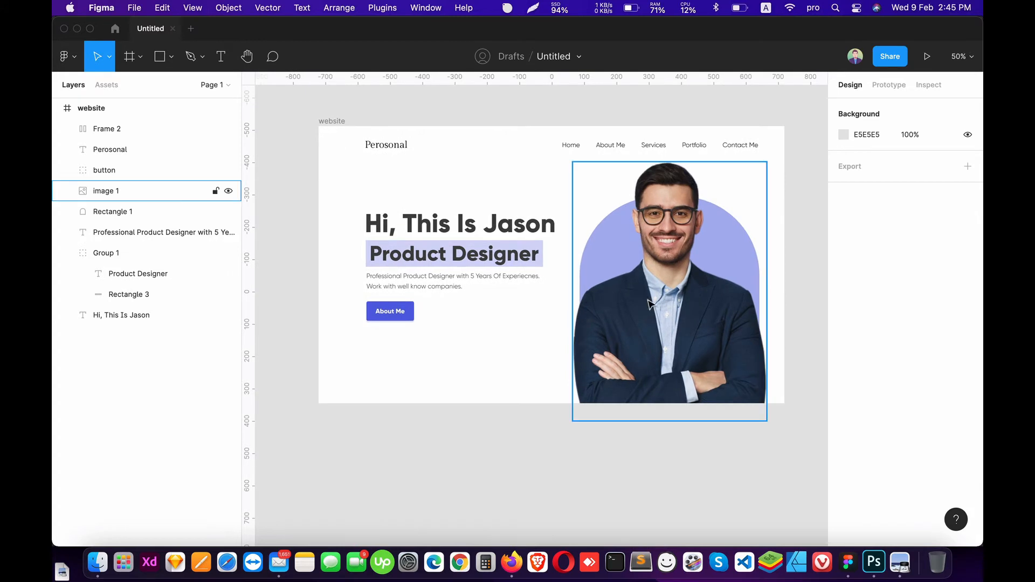
left_click(725, 334)
left_click(843, 390)
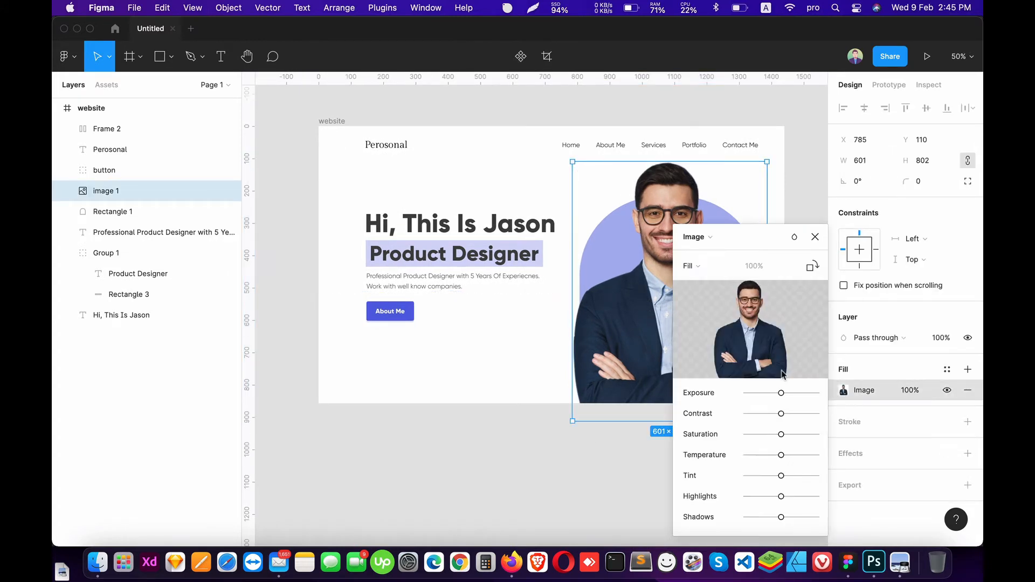
left_click_drag(776, 396, 784, 397)
left_click(815, 237)
left_click(793, 207)
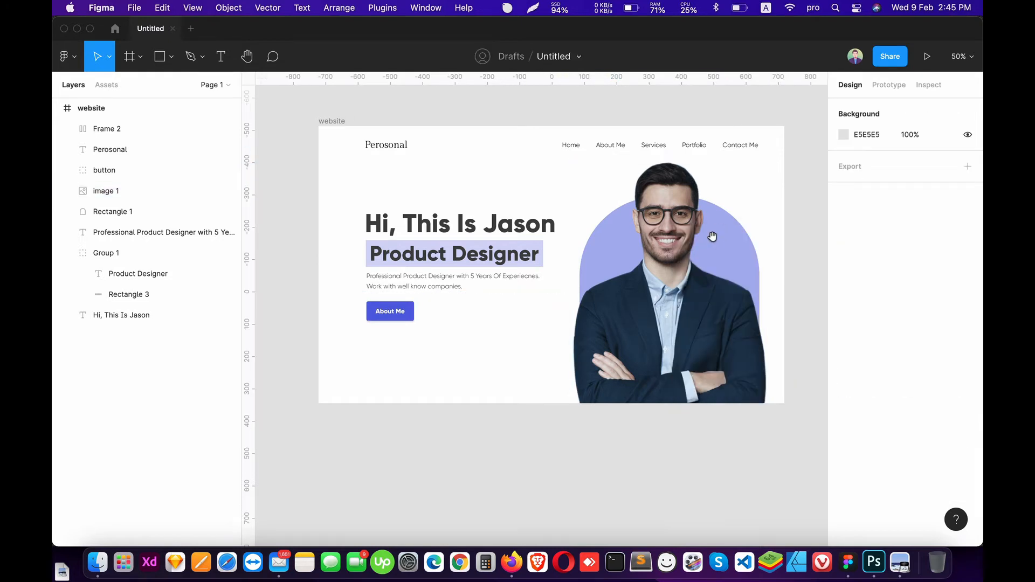
Try uppercase letter case on the Hi, This Is Jason heading, then restore its original case.
left_click_drag(709, 233, 730, 243)
left_click(464, 237)
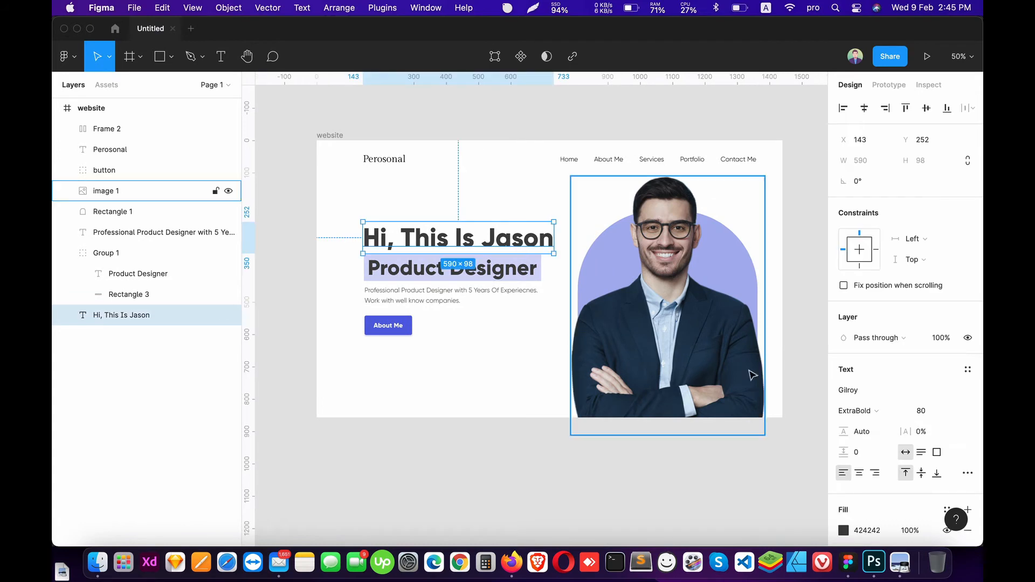
left_click(966, 474)
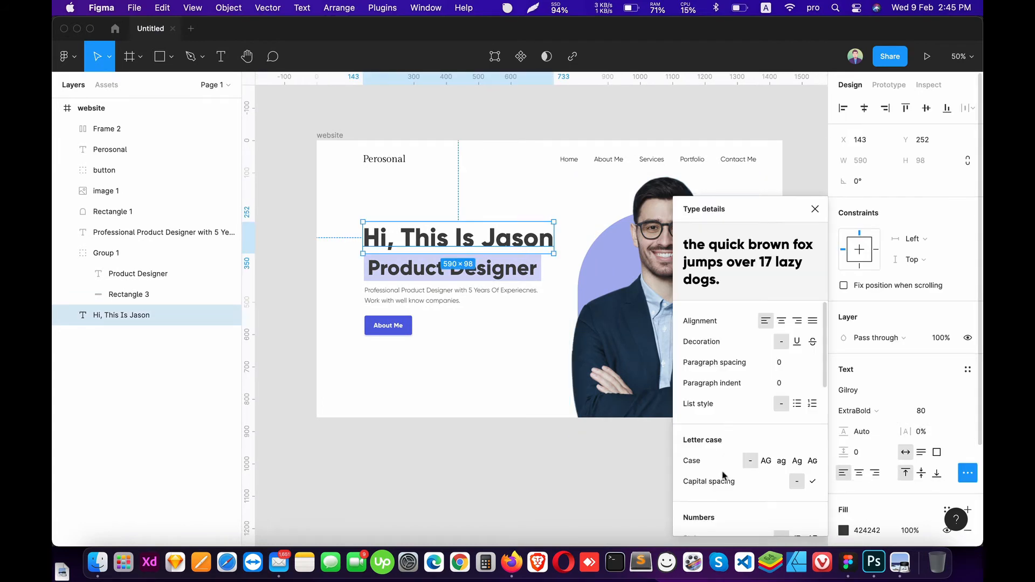
left_click(764, 461)
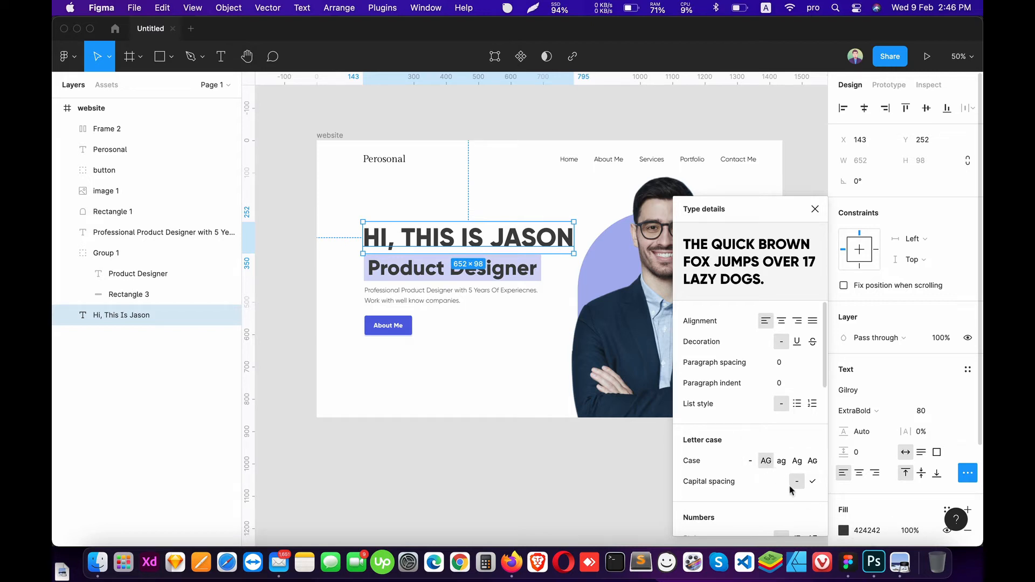
left_click(749, 461)
left_click(519, 462)
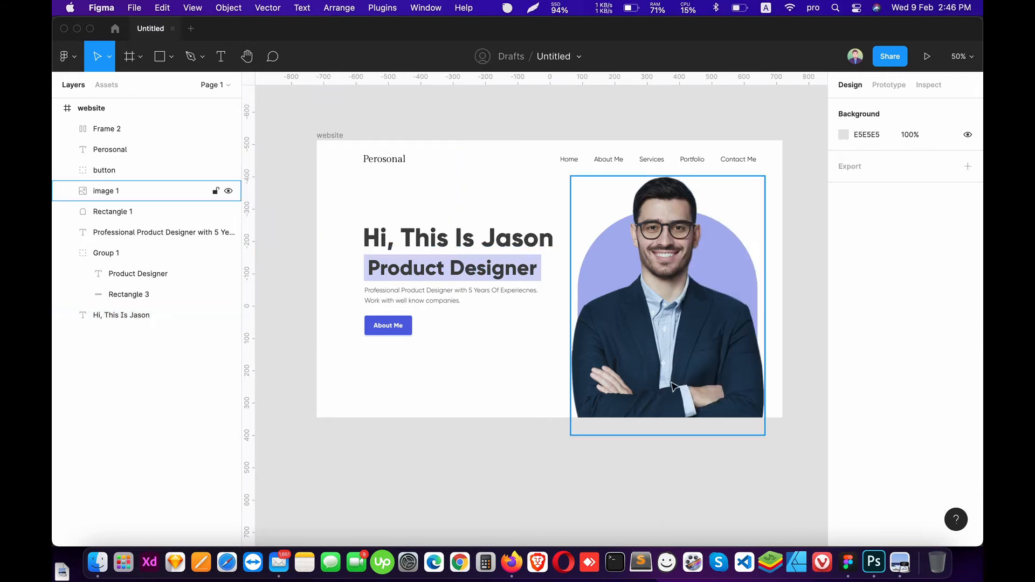
Change the website frame's black selection color, used by the logo and menu text, to light gray F4F4F4.
mouse_move(620, 368)
left_mouse_down()
mouse_move(636, 348)
mouse_move(598, 376)
mouse_move(599, 398)
mouse_move(632, 383)
left_mouse_up()
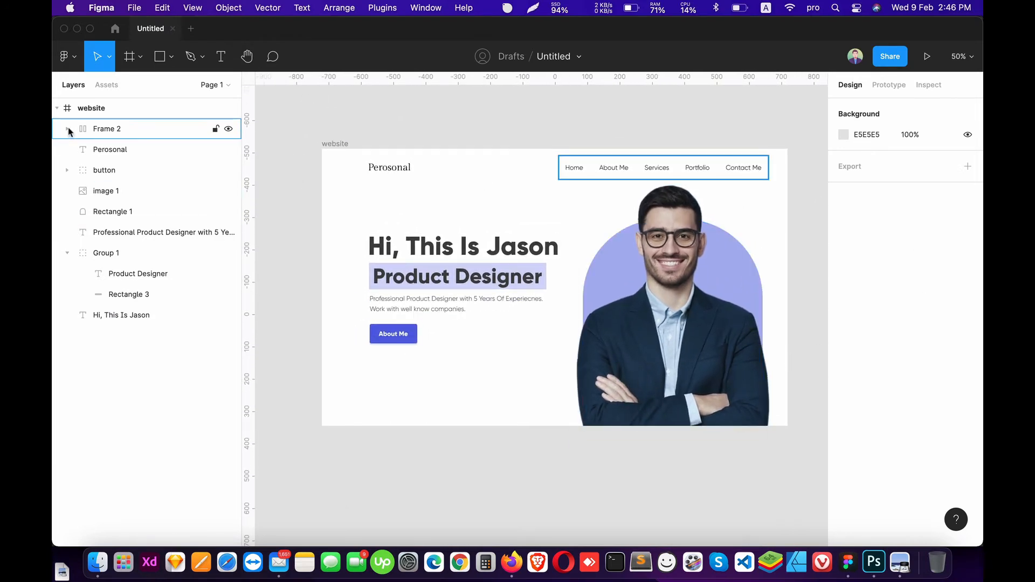
left_click(57, 108)
left_click(107, 110)
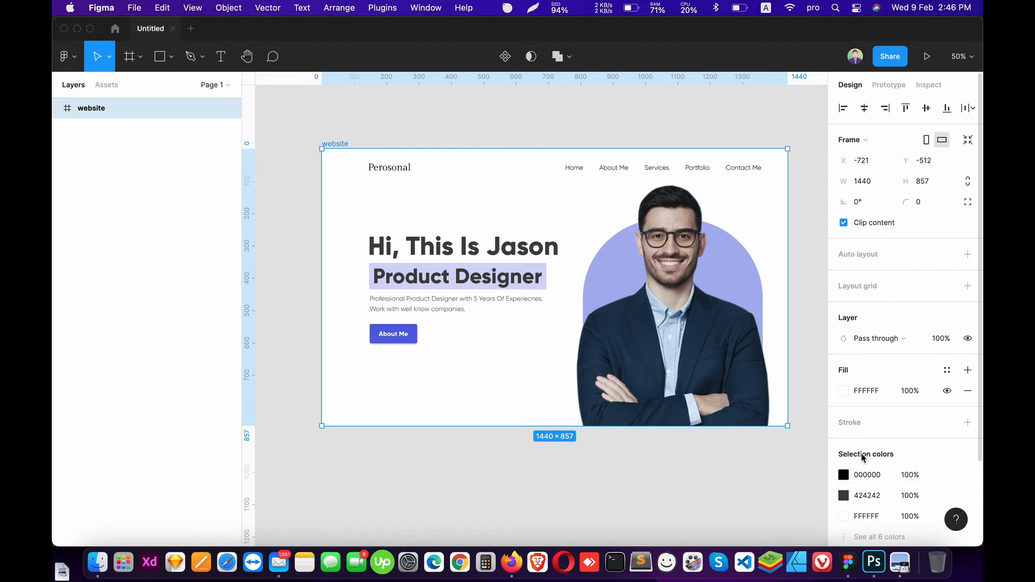
scroll(864, 457, "down", 4)
left_click(844, 372)
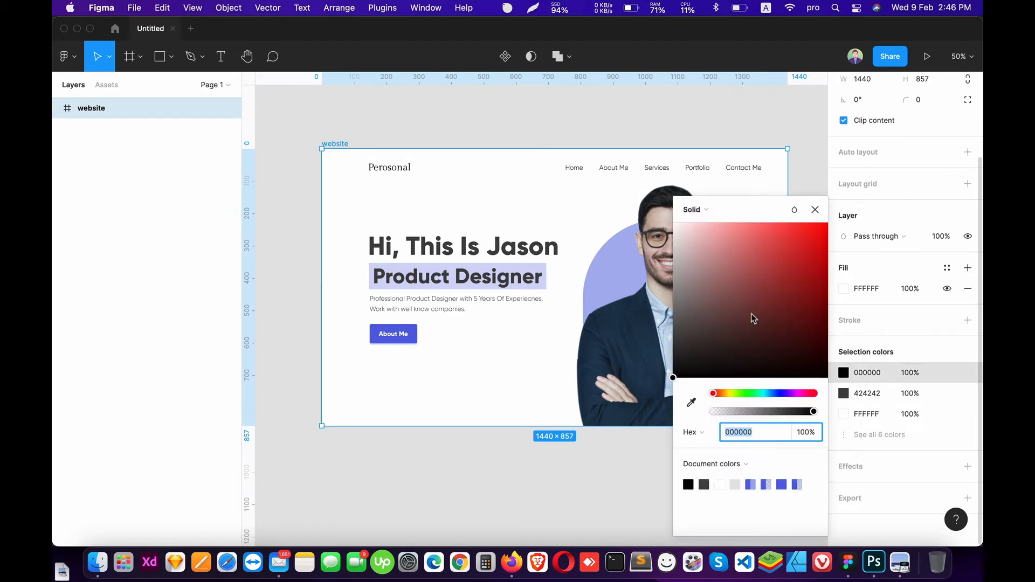
left_click_drag(753, 318, 669, 245)
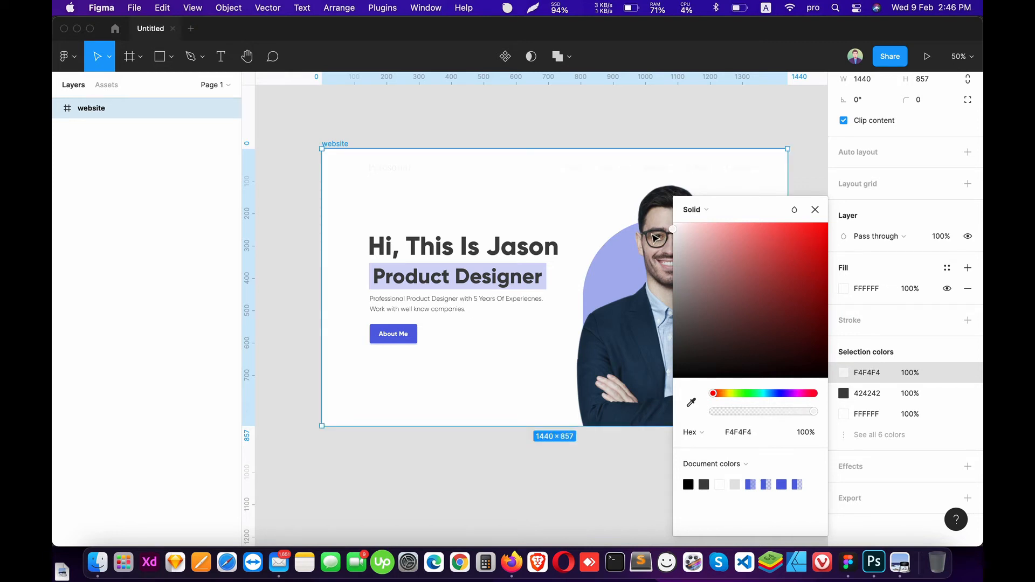
left_click(550, 506)
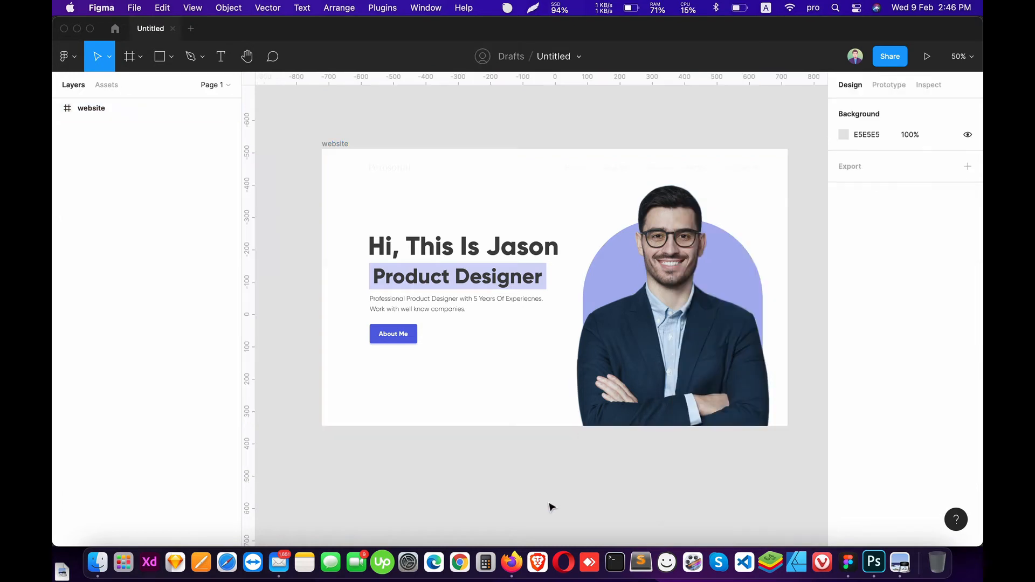
Set the fill of the Perosonal logo text to dark gray 4A4A4A.
left_click(57, 108)
left_click(109, 151)
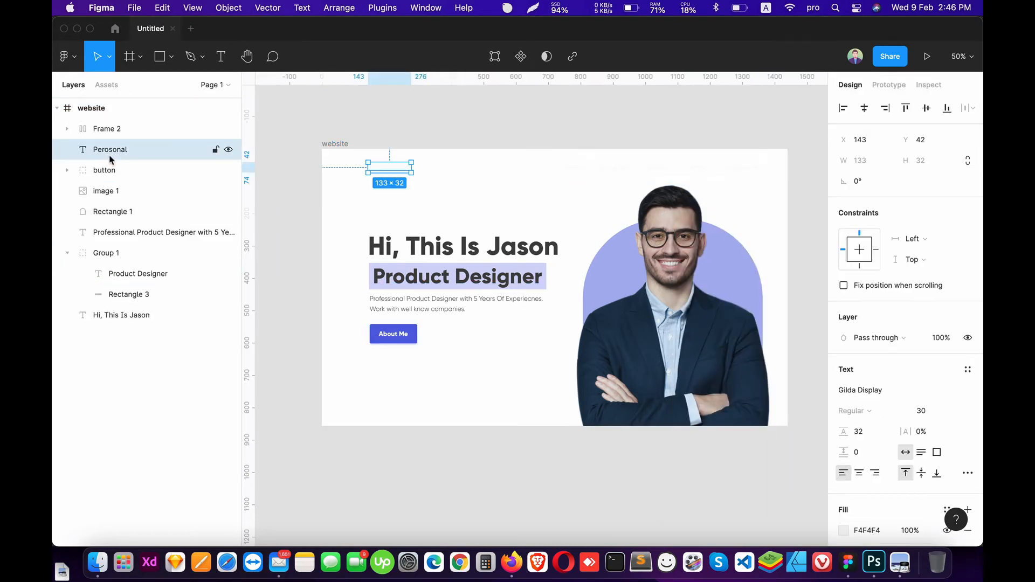
scroll(847, 489, "down", 4)
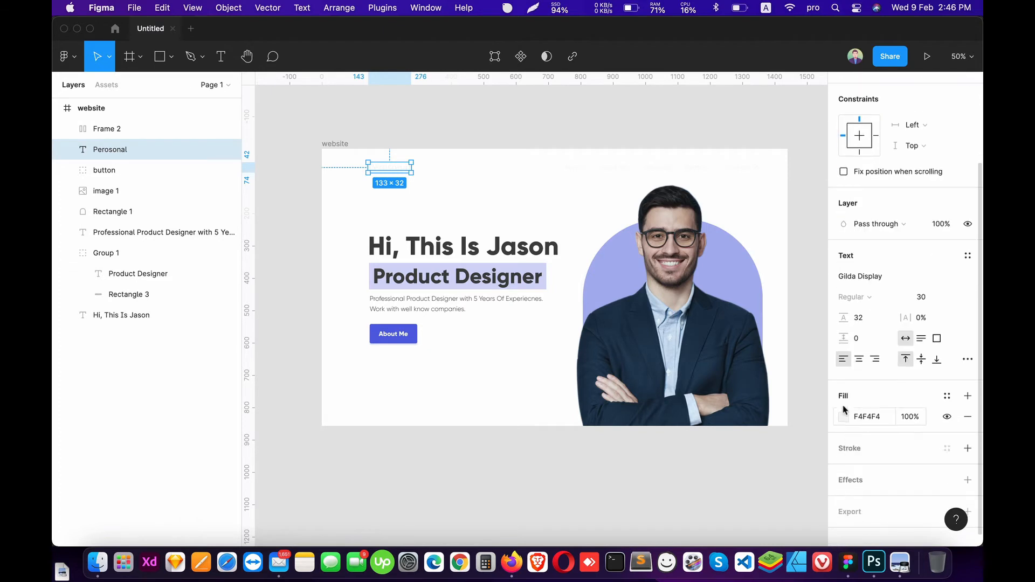
left_click(844, 422)
left_click_drag(723, 307, 594, 349)
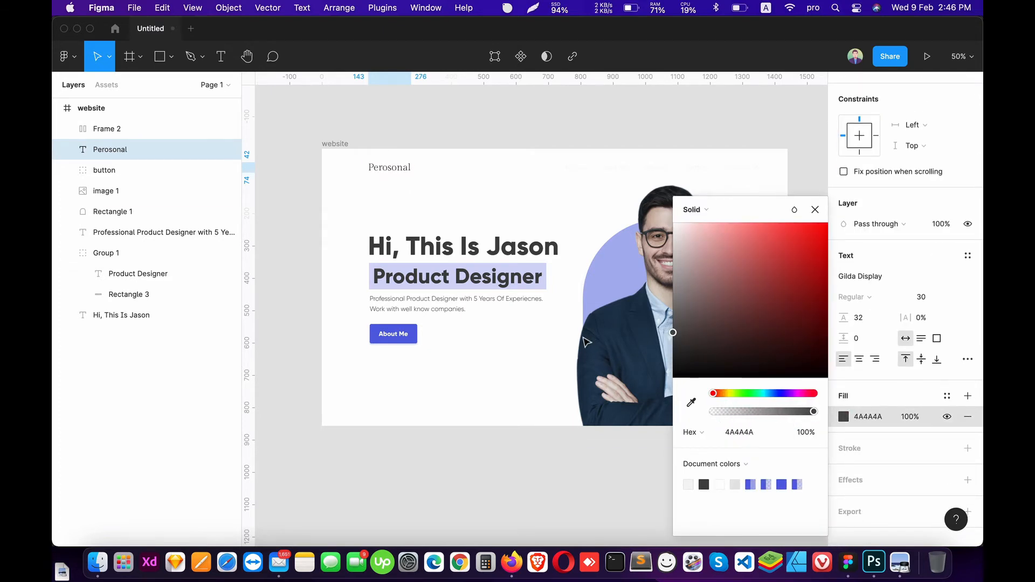
left_click(738, 432)
left_click(423, 503)
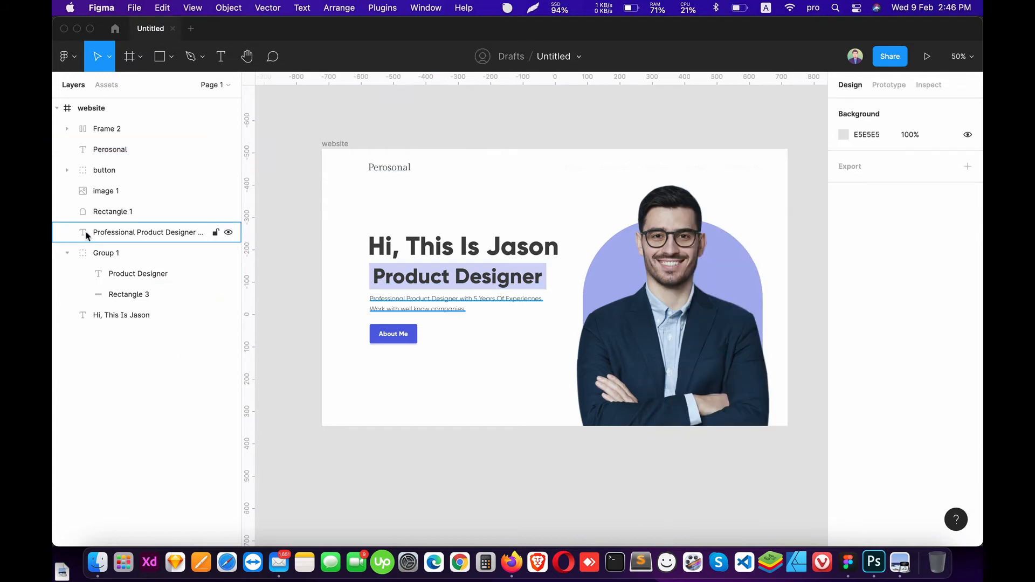
Set the text color of all five navigation menu items to dark gray 424242 and collapse the menu frame's layers.
left_click(73, 130)
left_click(68, 130)
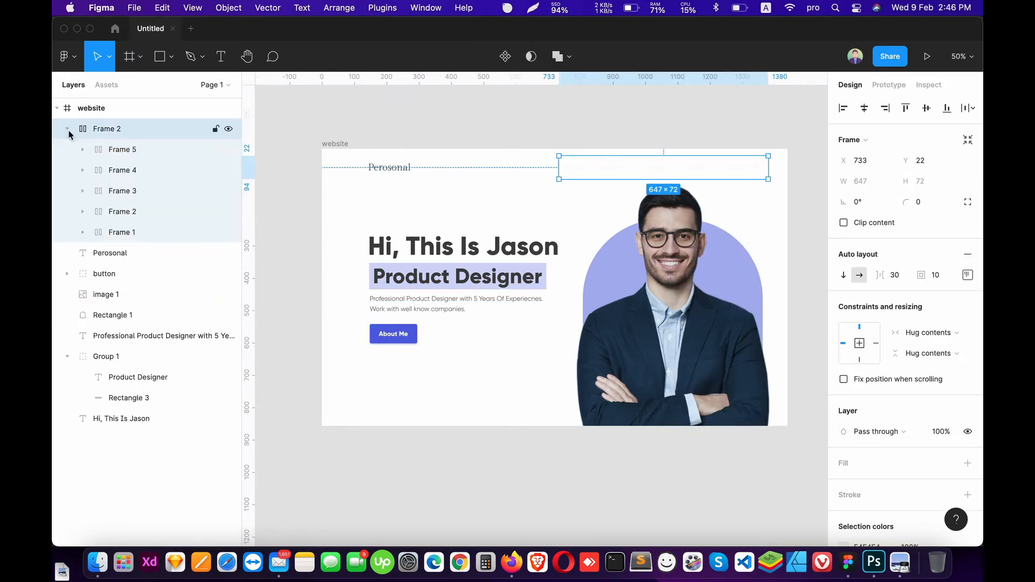
left_click(105, 149)
left_click(115, 231, "shift")
scroll(874, 449, "down", 3)
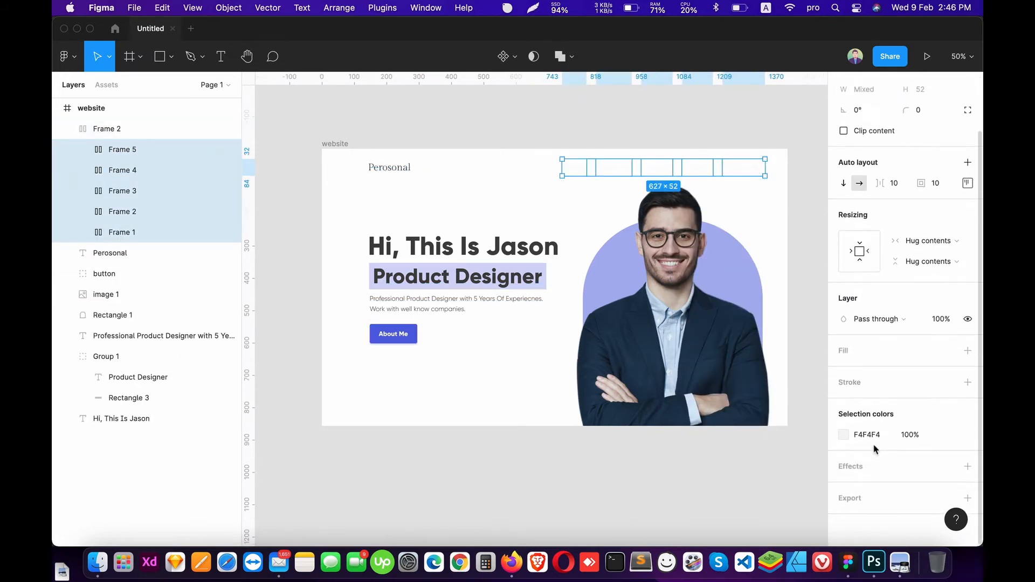
left_click(844, 440)
left_click(705, 484)
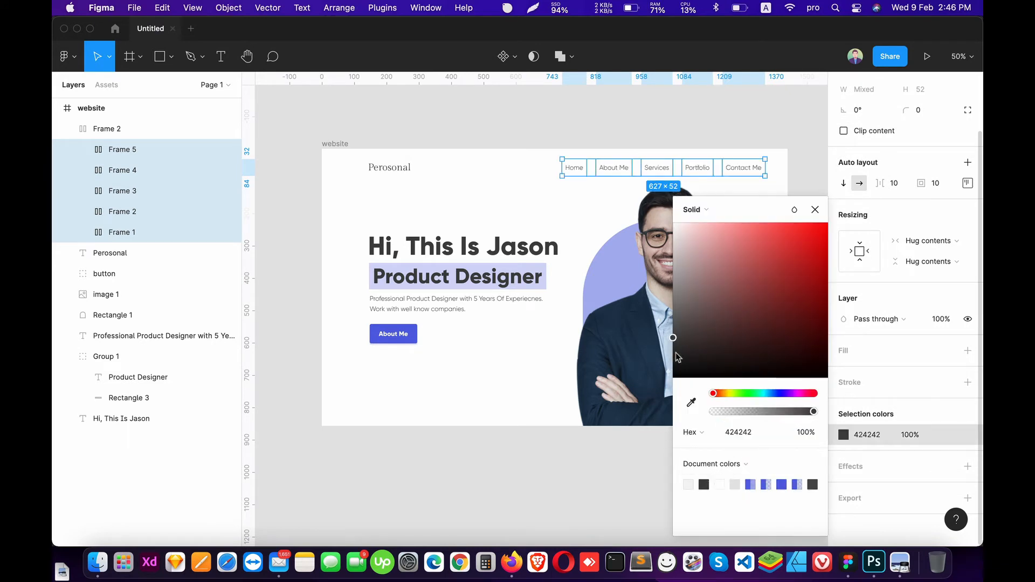
left_click(587, 493)
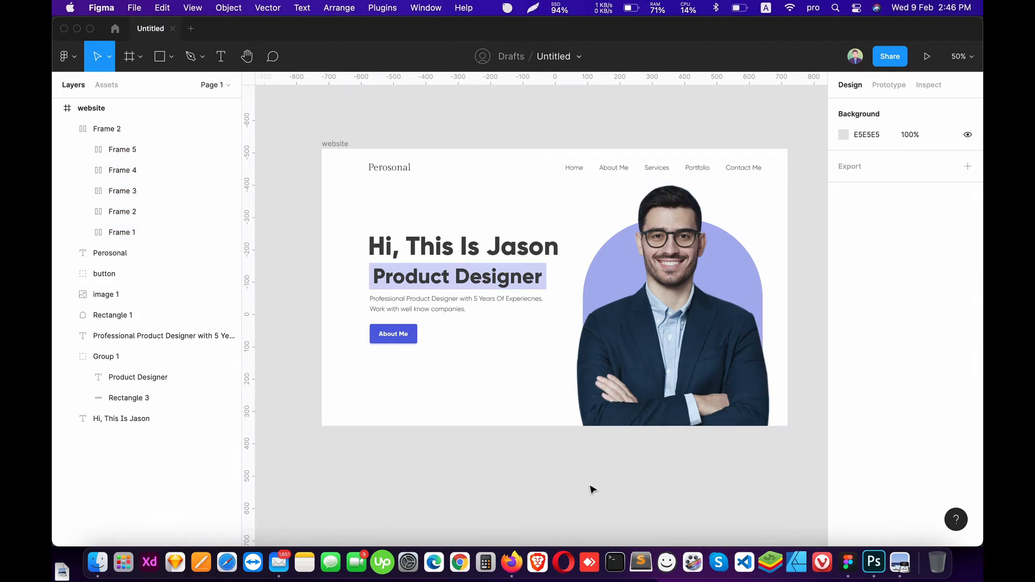
mouse_move(648, 367)
left_mouse_down()
mouse_move(649, 355)
mouse_move(665, 376)
left_mouse_up()
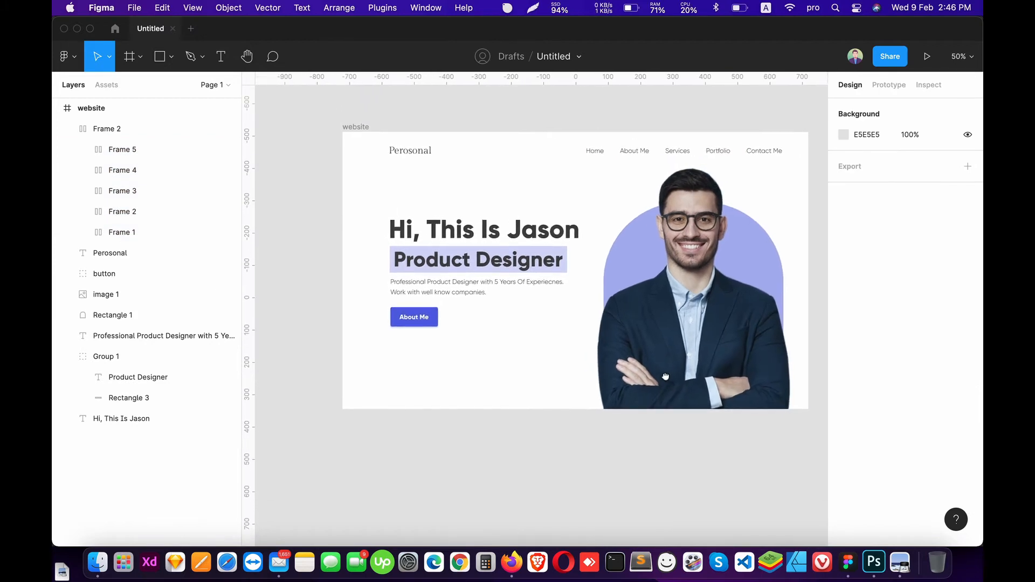
left_click(66, 129)
scroll(498, 472, "down", 10)
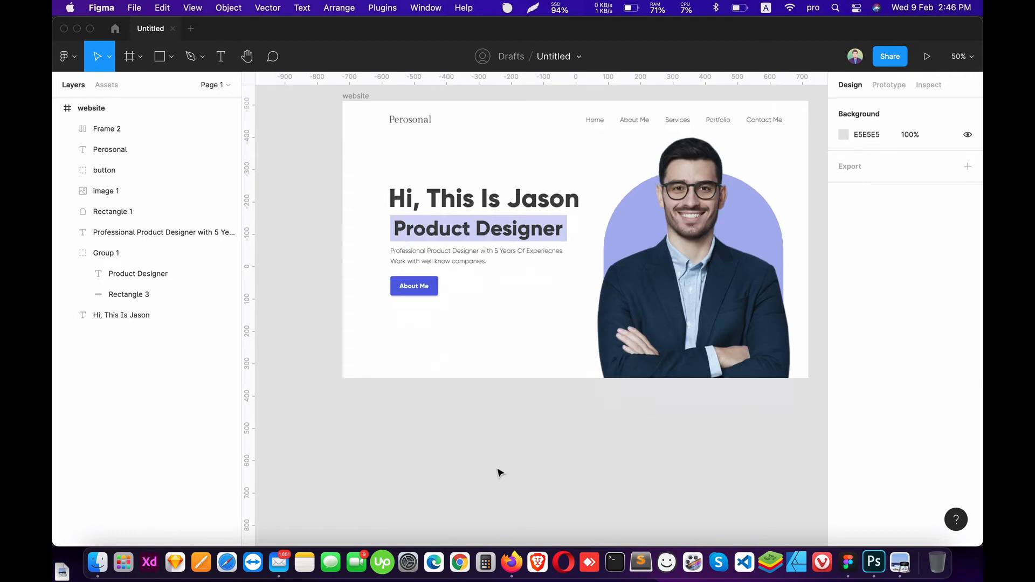
scroll(500, 460, "up", 10)
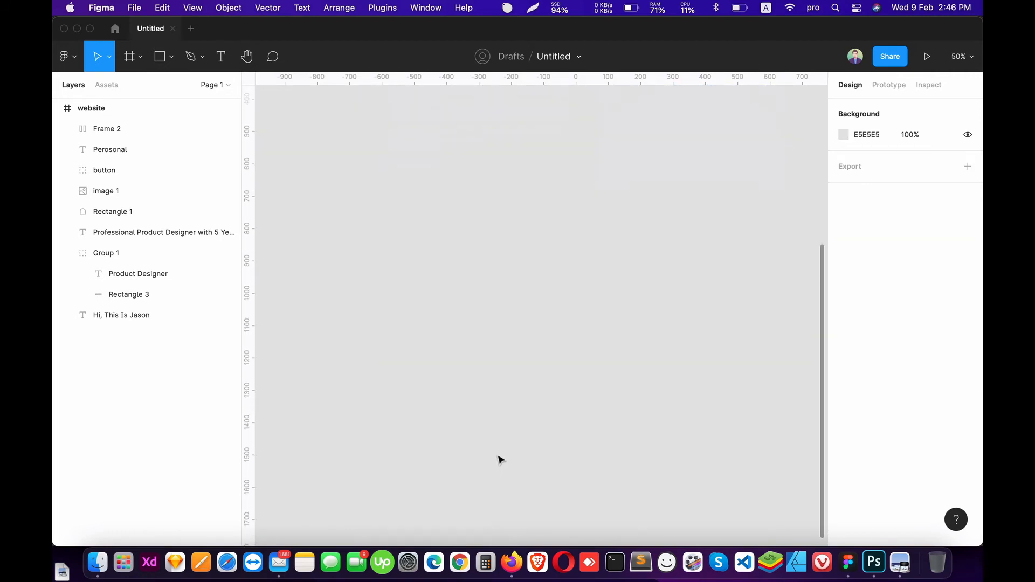
left_click_drag(492, 321, 445, 328)
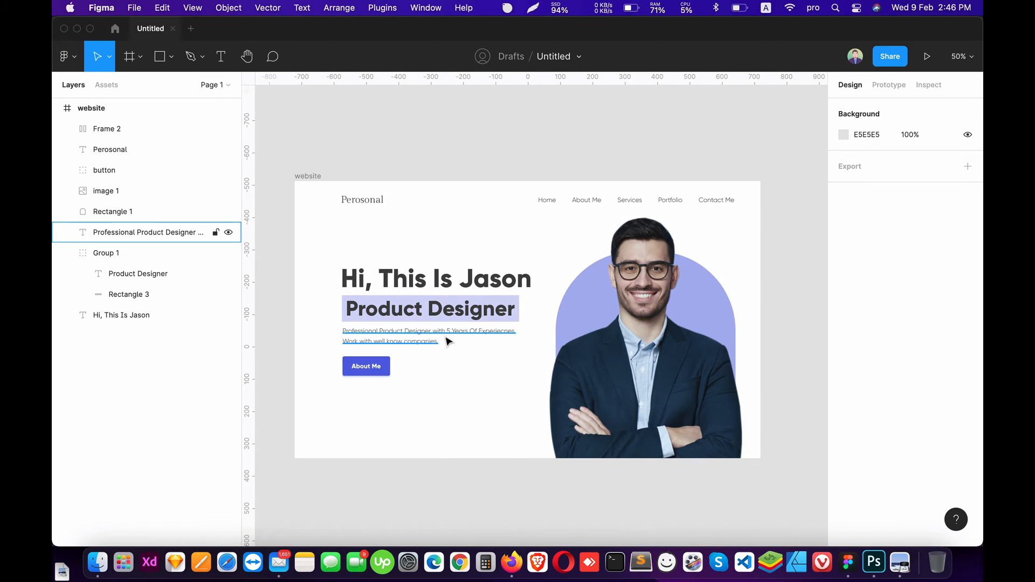
Change the fill of the arch behind the portrait to orange FF8F51 and copy its hex code.
key("shift+0")
left_click(692, 289)
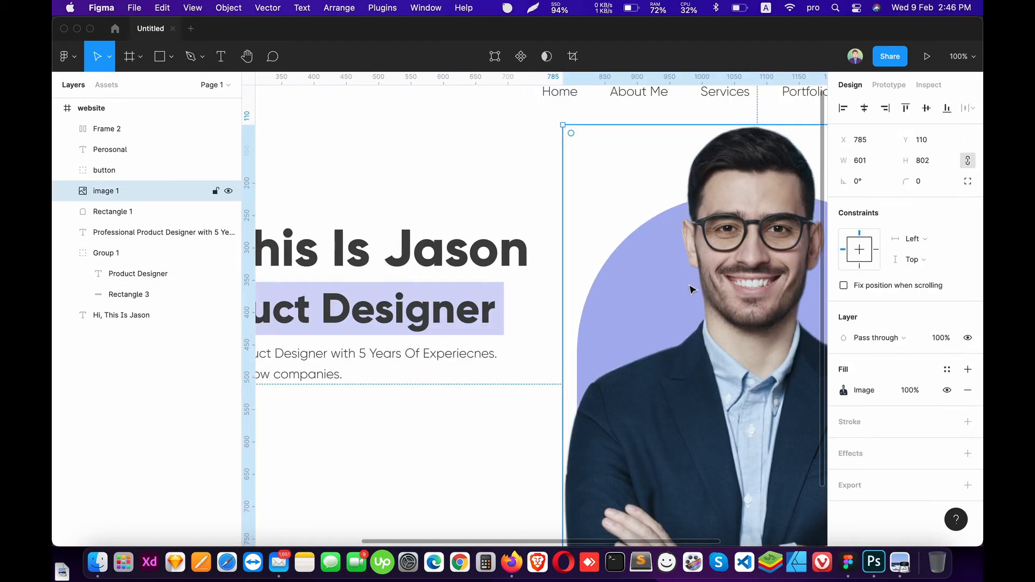
left_click(138, 214)
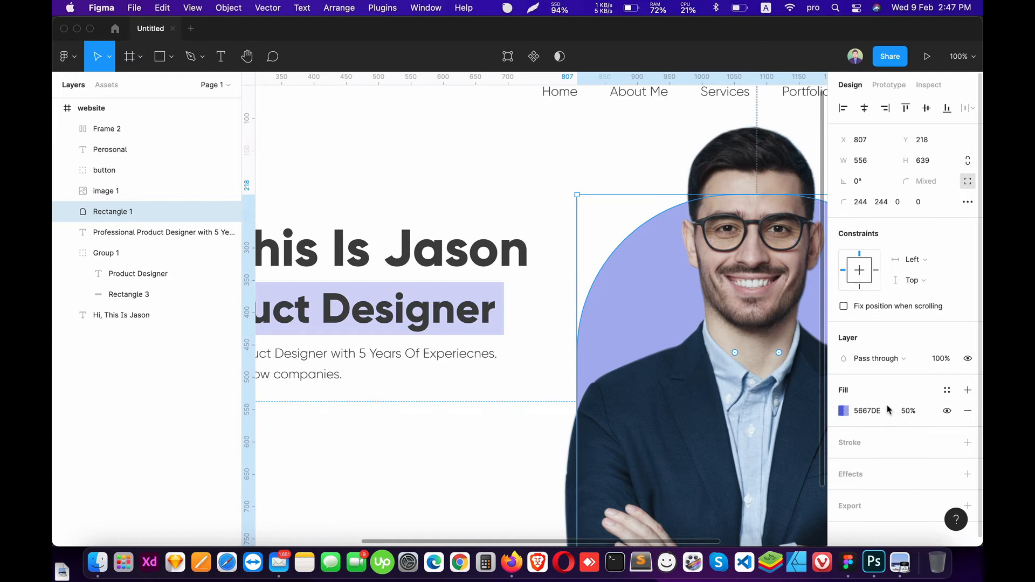
left_click(841, 411)
left_click_drag(729, 396, 719, 395)
mouse_move(786, 261)
left_mouse_down()
mouse_move(791, 222)
mouse_move(778, 223)
left_mouse_up()
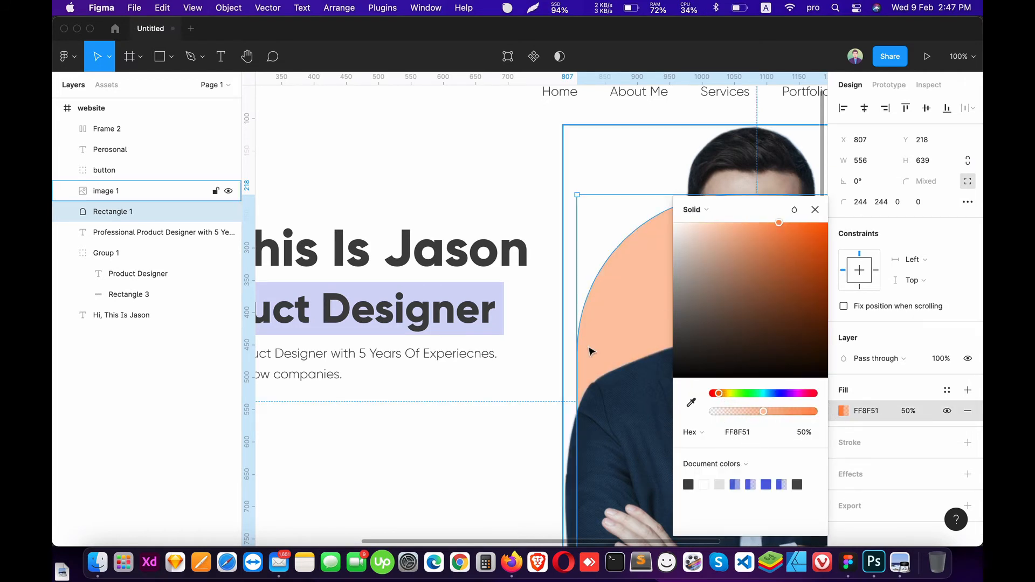
left_click(757, 440)
key("super+c")
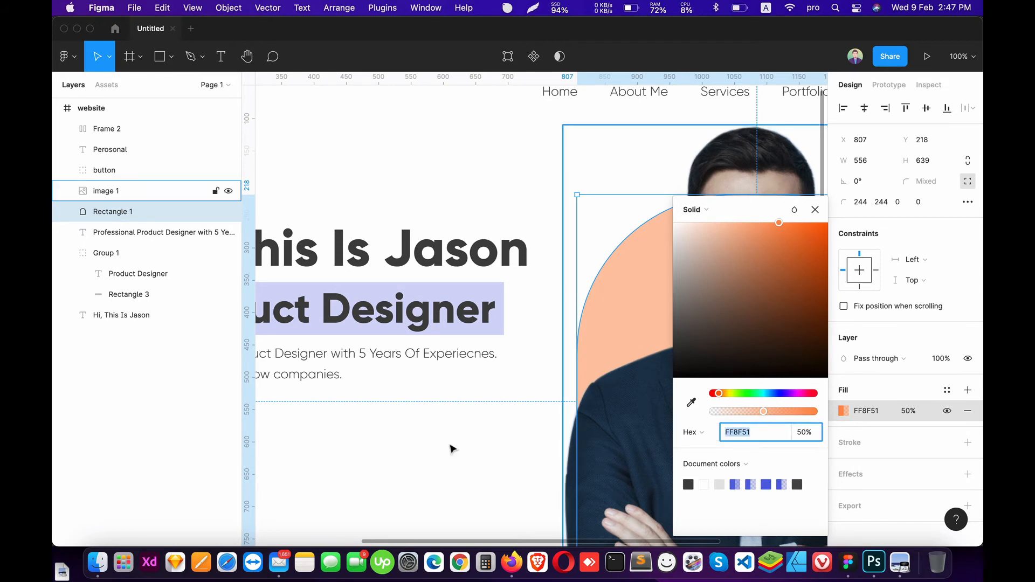
left_click(381, 457)
Fill the About Me button's background rectangle with orange FF8F51.
key("minus")
key("minus")
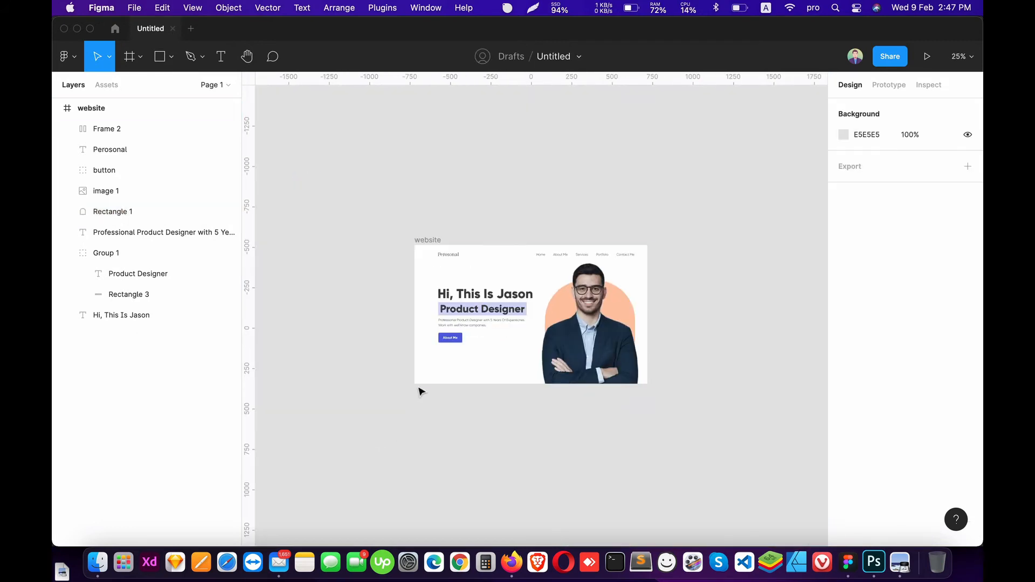
key("plus")
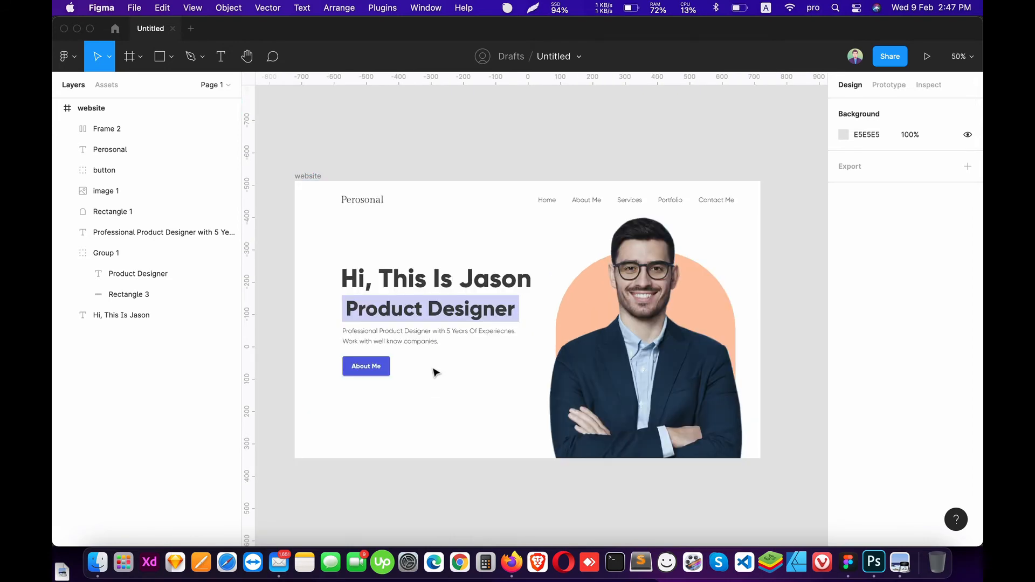
double_click(389, 362)
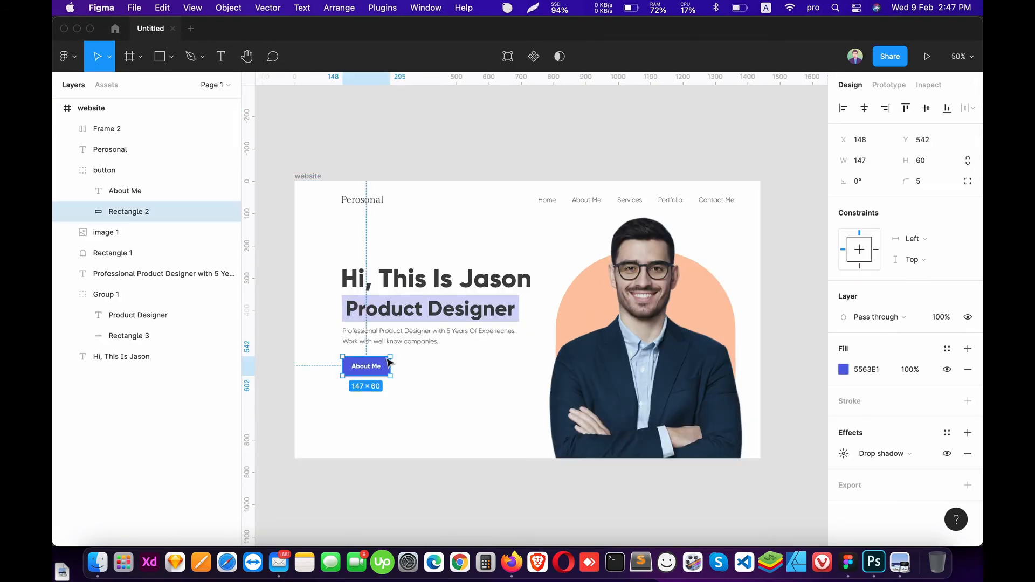
left_click(847, 369)
left_click(718, 484)
left_click(490, 425)
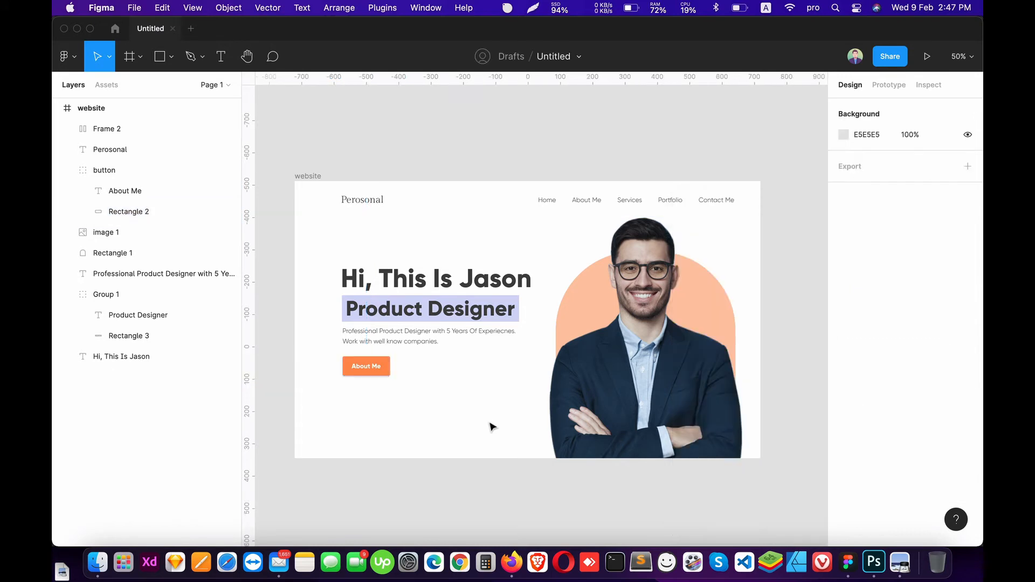
Set the About Me button's drop shadow color to orange FF8F51.
left_click(386, 364)
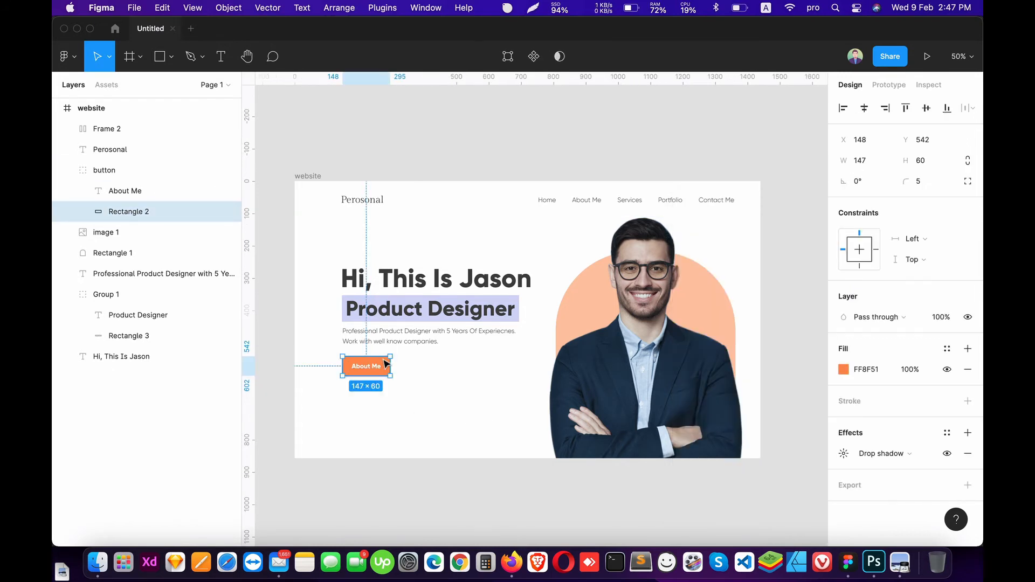
left_click(844, 456)
left_click(714, 478)
left_click(709, 521)
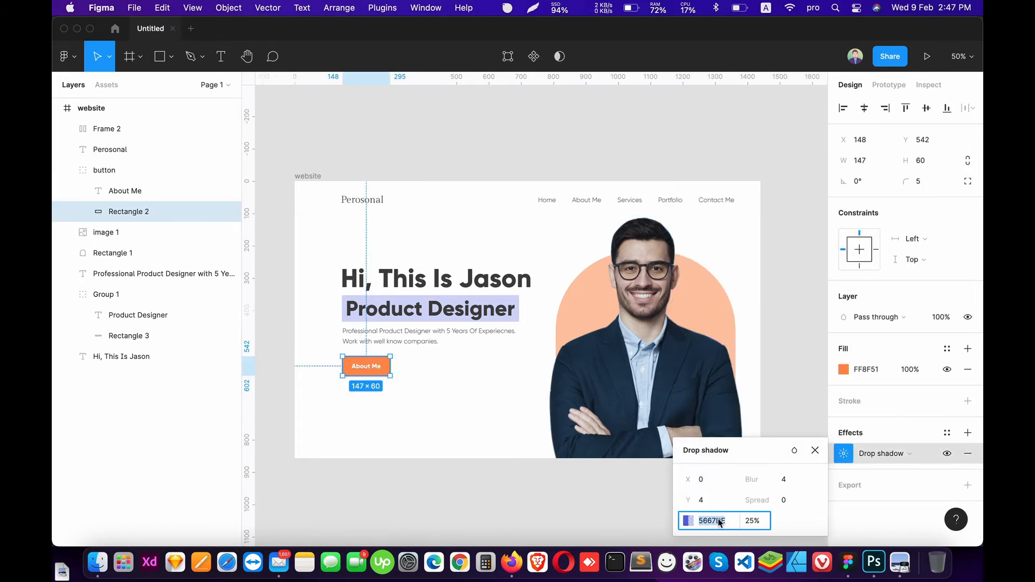
left_click(689, 521)
key("super+v")
key("Return")
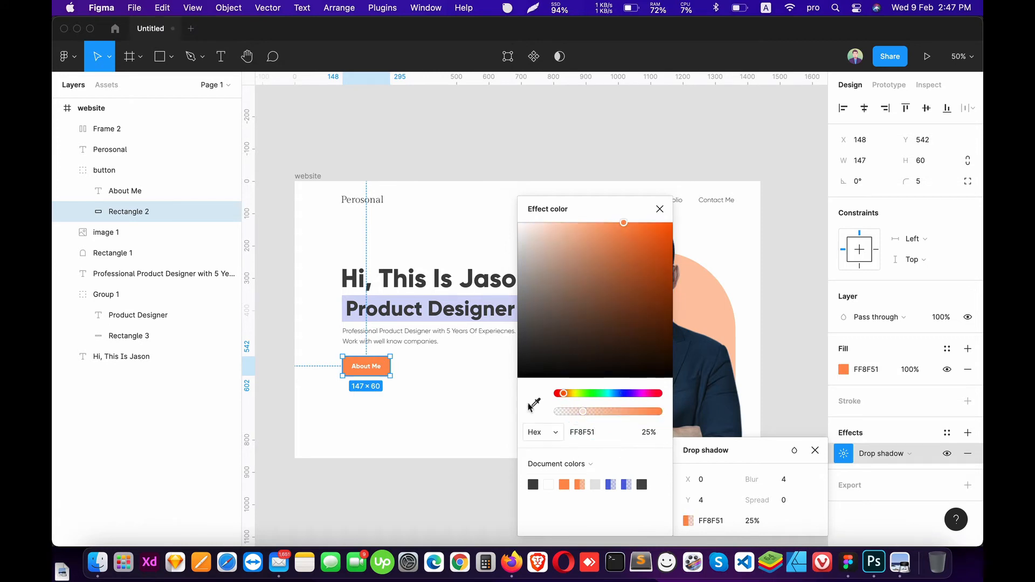
left_click(453, 375)
Change the fill of the highlight rectangle behind the Product Designer title to orange FF8F51.
key("shift+0")
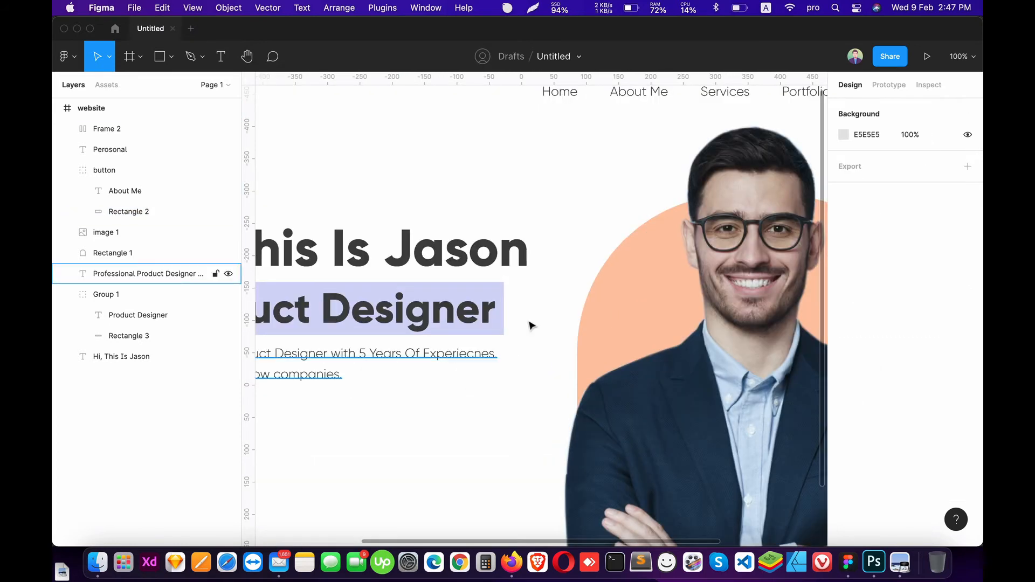
left_click(478, 288)
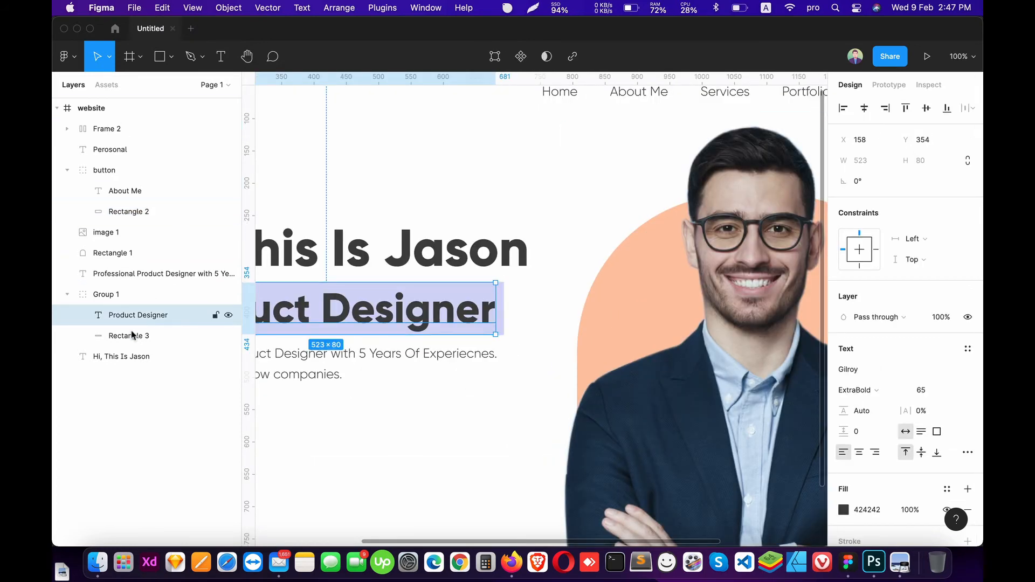
left_click(132, 337)
left_click(843, 369)
left_click(744, 429)
key("ctrl+v")
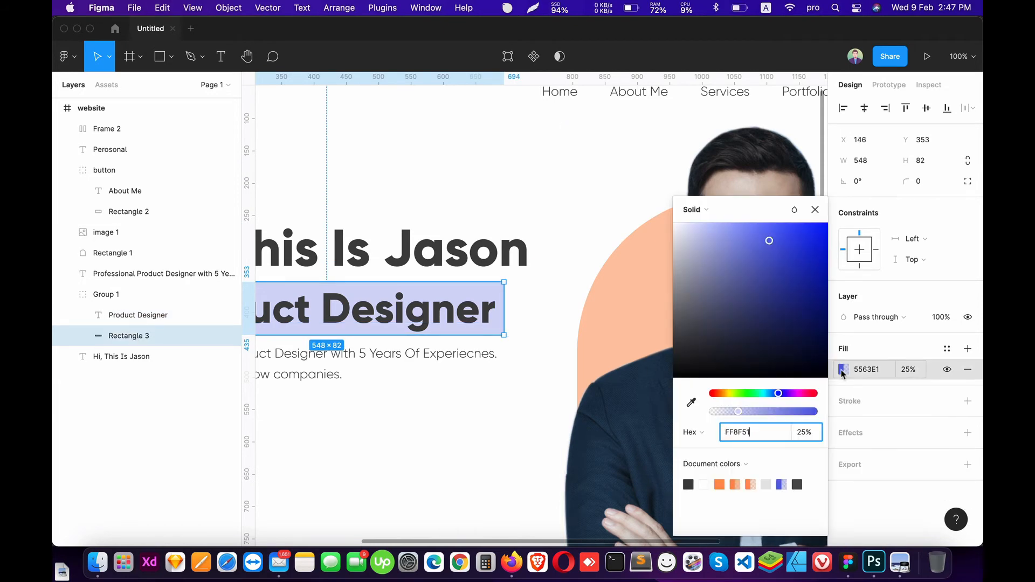
key("Return")
left_click(351, 465)
Examine the recolored hero as a whole and up close around the portrait and navigation menu.
key("minus")
key("minus")
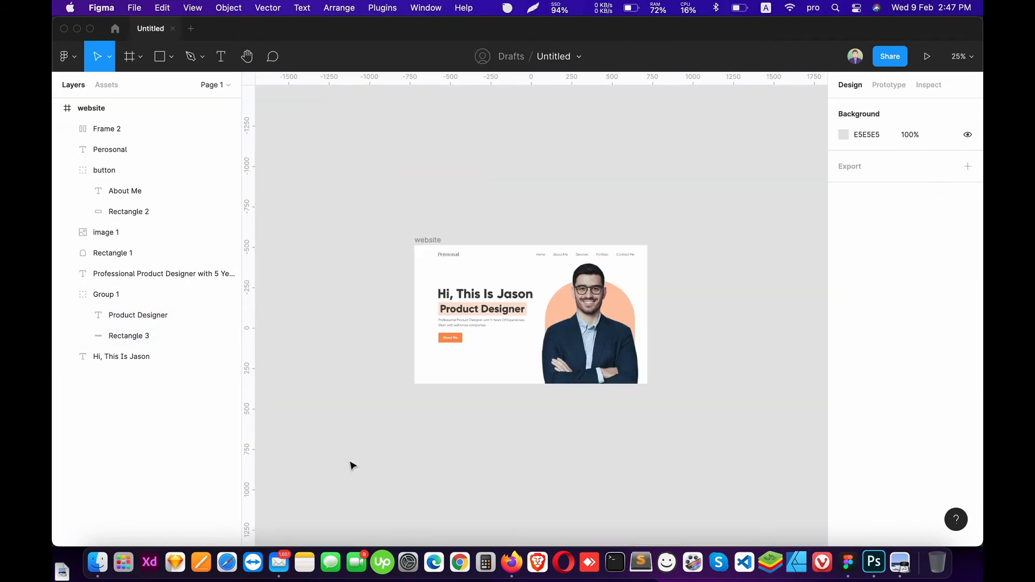
key("plus")
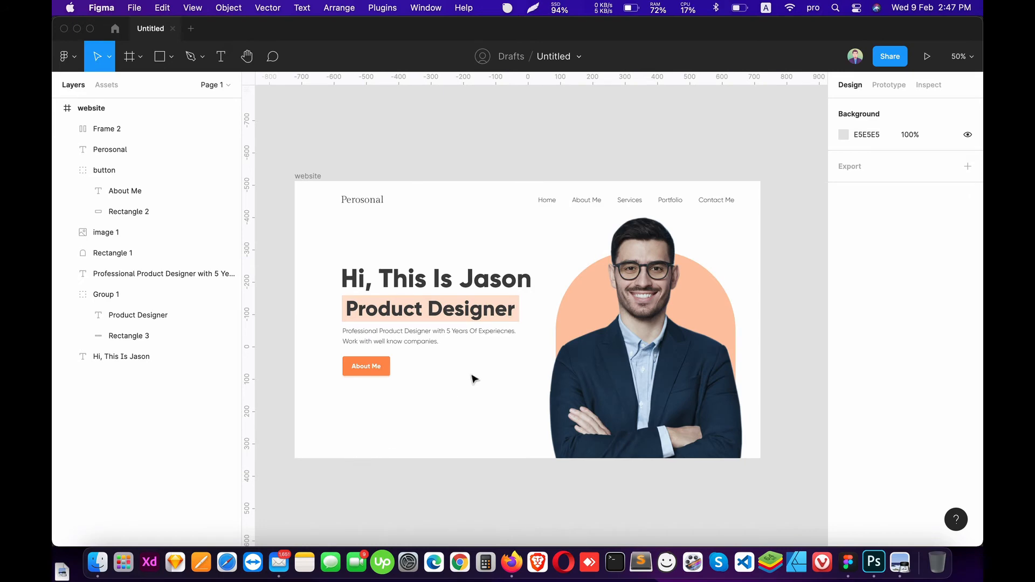
scroll(474, 378, "down", 2)
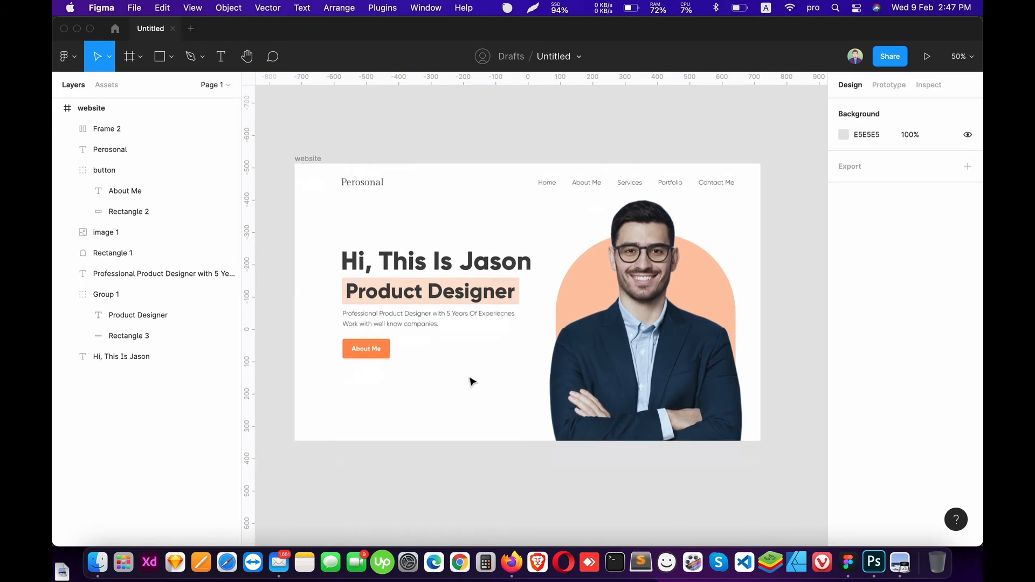
key("plus")
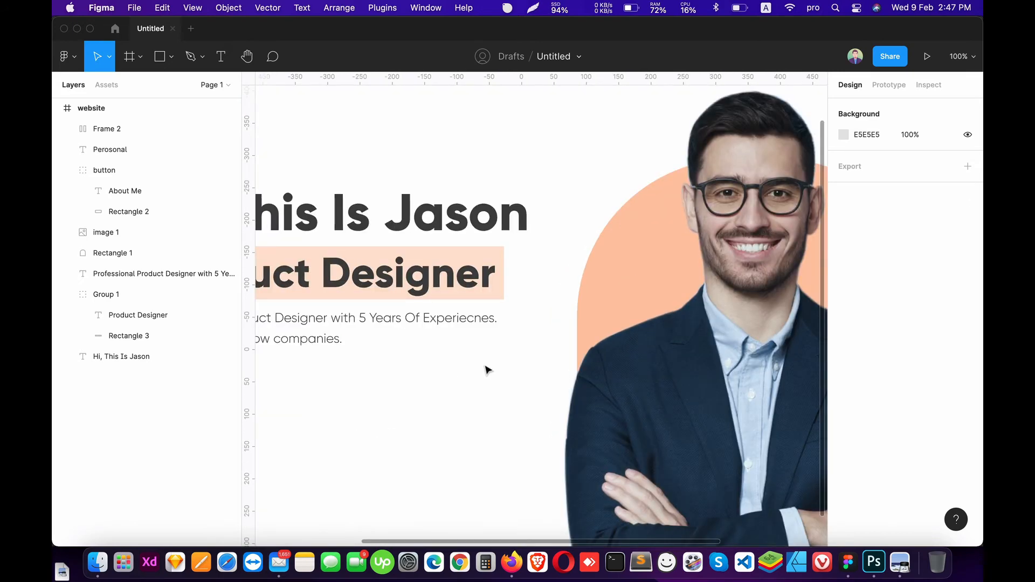
scroll(485, 367, "up", 5)
left_click_drag(560, 358, 401, 338)
scroll(401, 337, "right", 3)
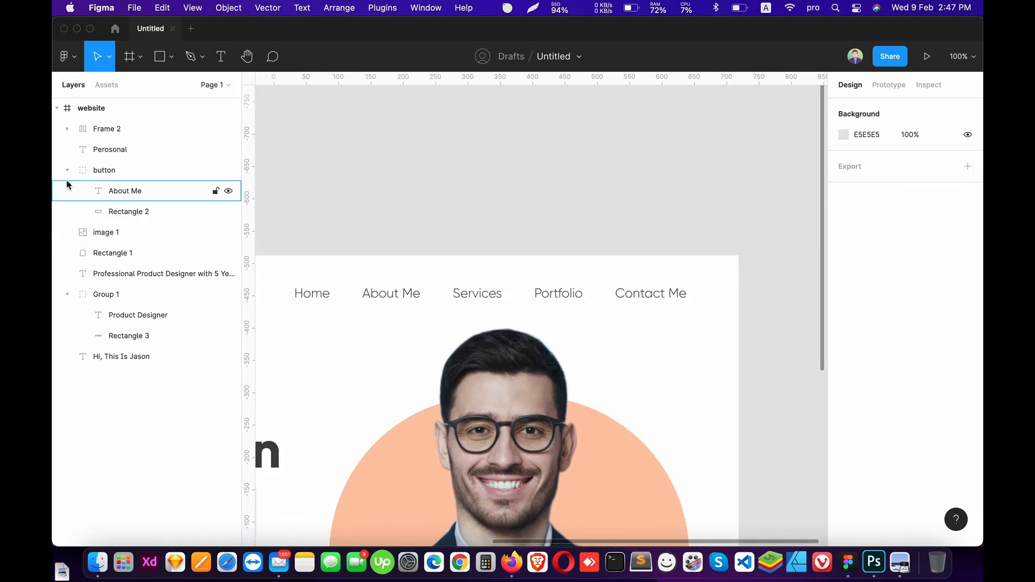
scroll(344, 224, "left", 2)
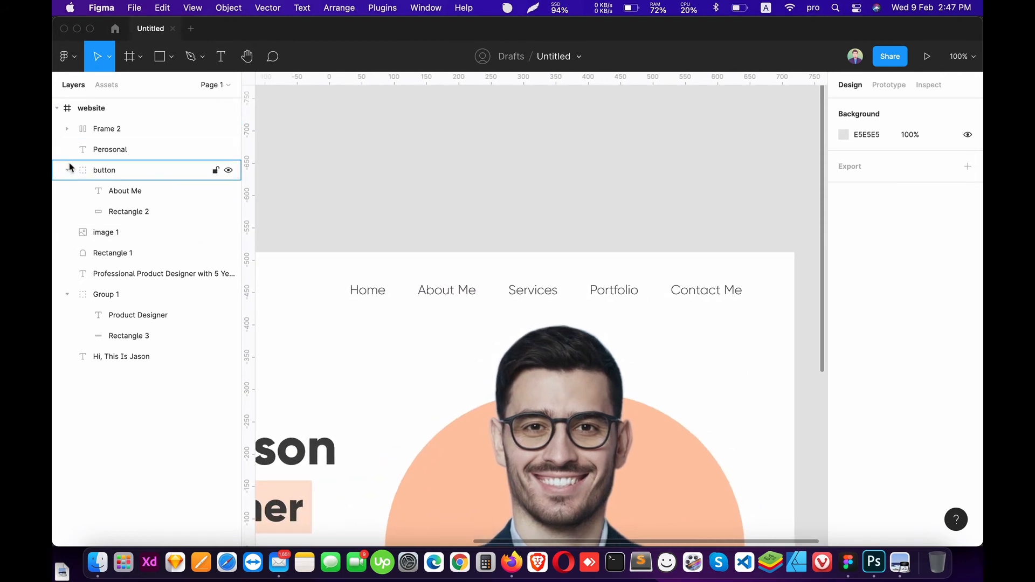
Draw a rectangle about 126 by 49 below the Home menu item and fill it with orange FF8F51.
left_click(67, 170)
left_click(171, 57)
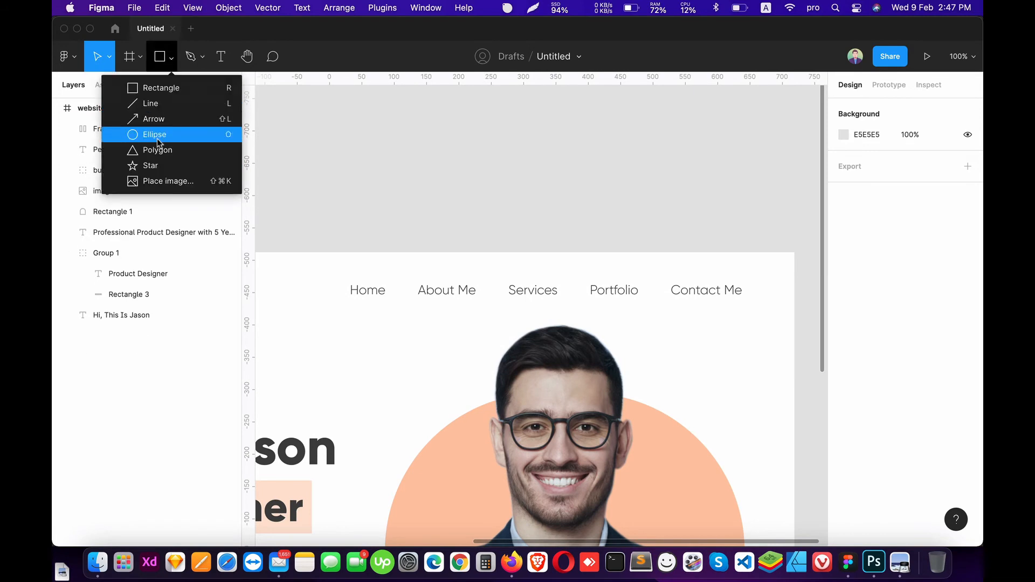
left_click(157, 92)
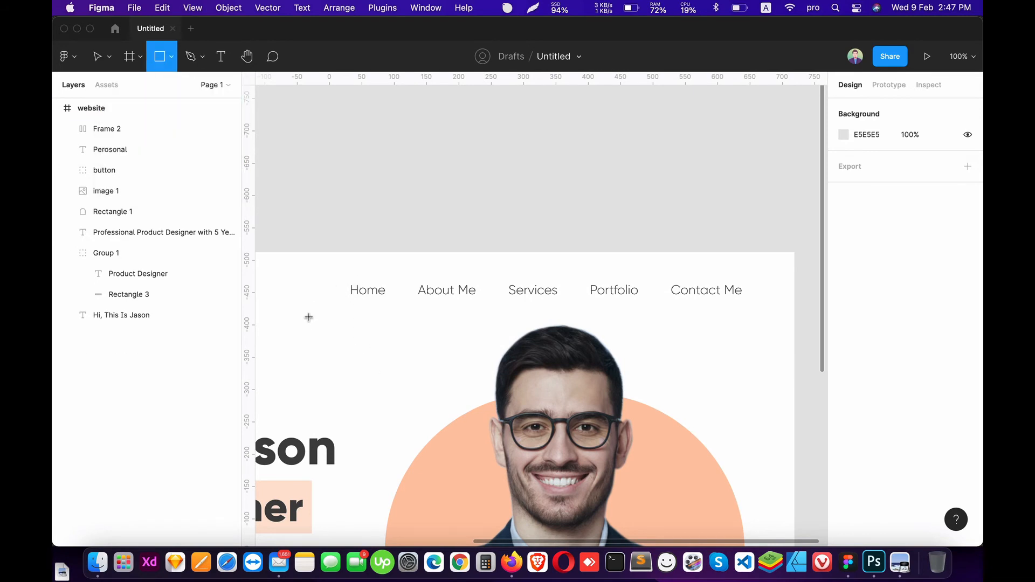
mouse_move(310, 321)
left_mouse_down()
mouse_move(390, 362)
mouse_move(393, 353)
mouse_move(369, 346)
mouse_move(384, 349)
left_mouse_up()
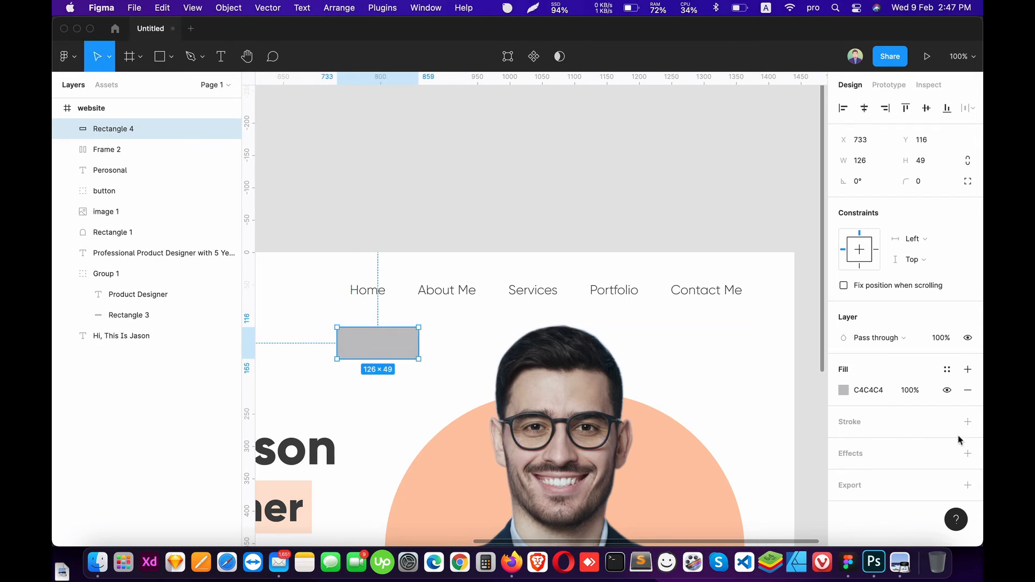
left_click(845, 391)
left_click(735, 484)
left_click(390, 436)
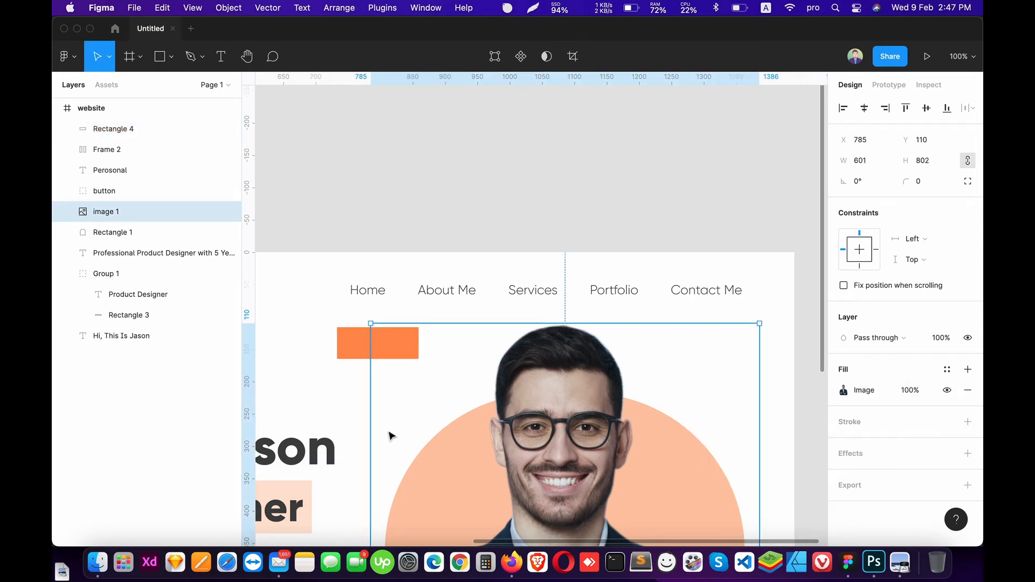
Move the orange rectangle into the empty space beside the portrait, at X 617, Y 110, and round its corners to 50.
scroll(427, 364, "left", 5)
scroll(428, 364, "up", 2)
left_click(456, 372)
left_click_drag(455, 372, 380, 367)
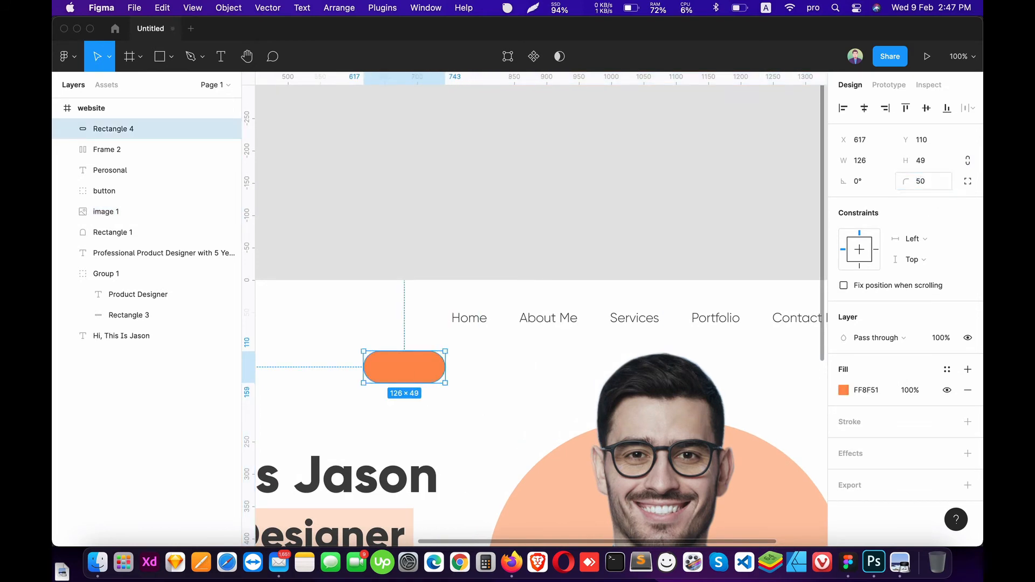
Place the orange pill's layer beneath the menu frame and move it behind the Services menu item, at X 975, Y 34.
left_click_drag(109, 131, 104, 165)
left_click_drag(402, 368, 649, 351)
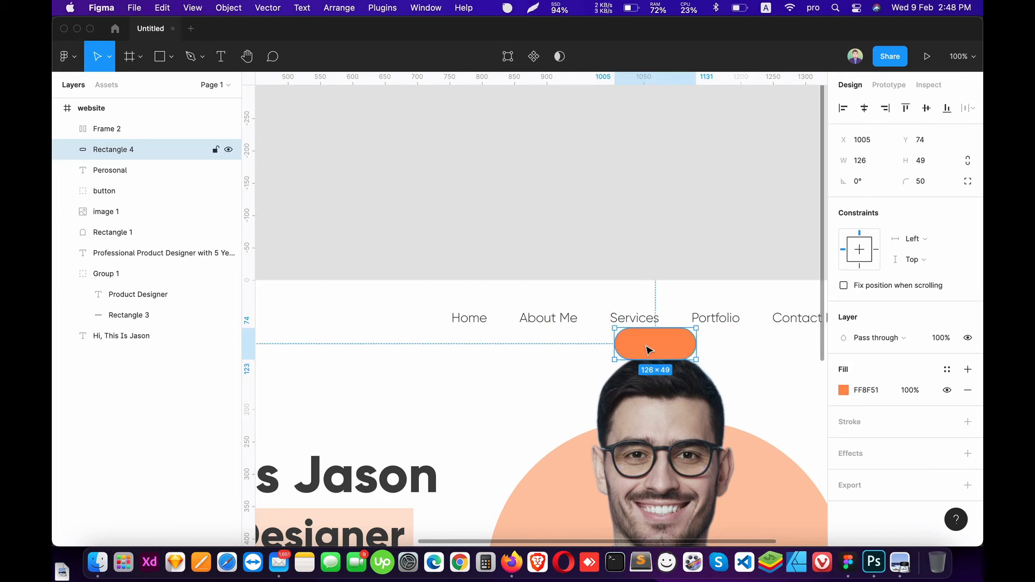
key("shift+Up")
key("shift+Up")
key("shift+Up")
key("shift+Up")
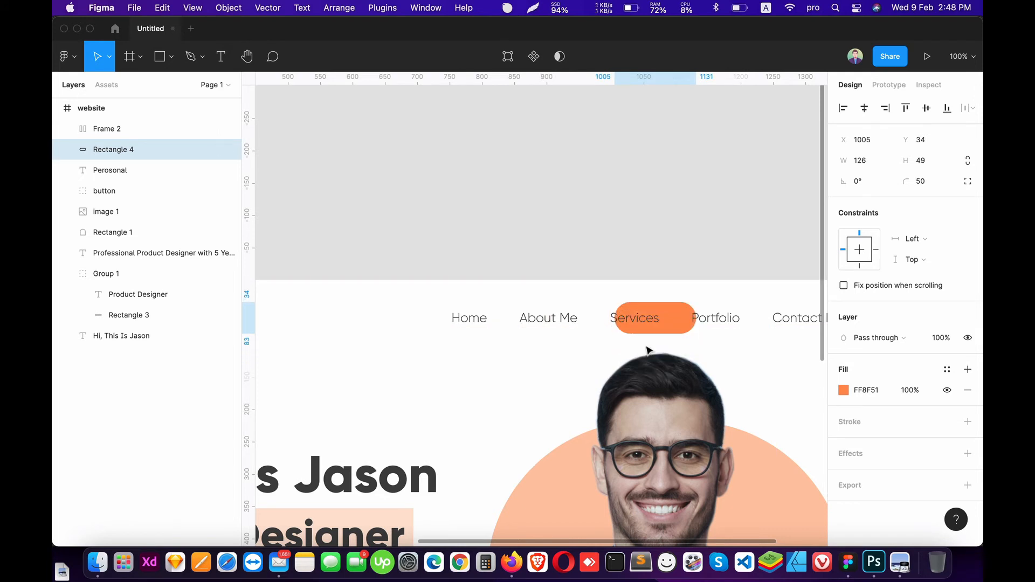
key("shift+Left")
key("shift+Left")
key("shift+Left")
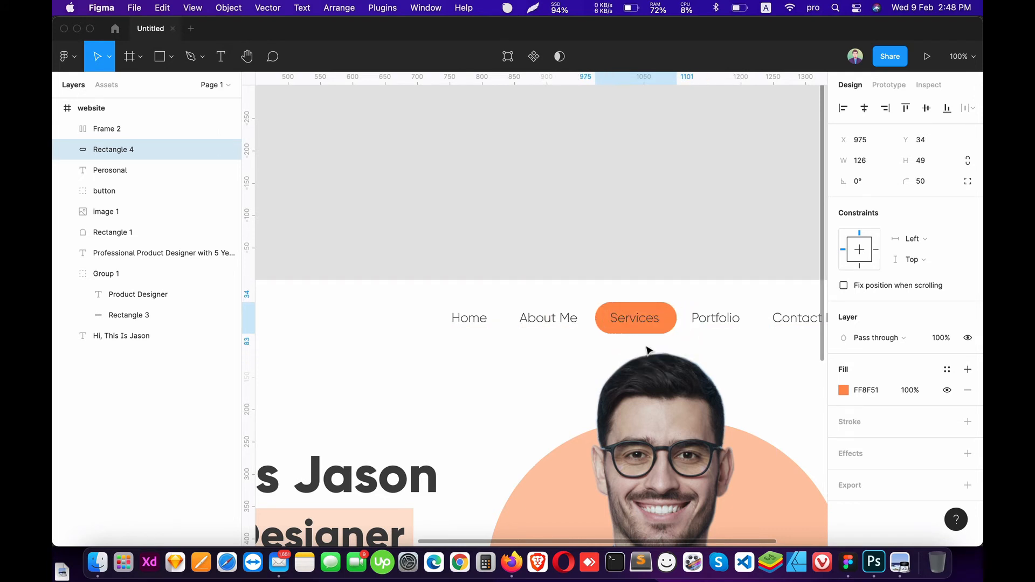
Nudge the orange pill behind Services and align its vertical center with the menu frame.
key("Down")
key("Right")
left_click(141, 127, "shift")
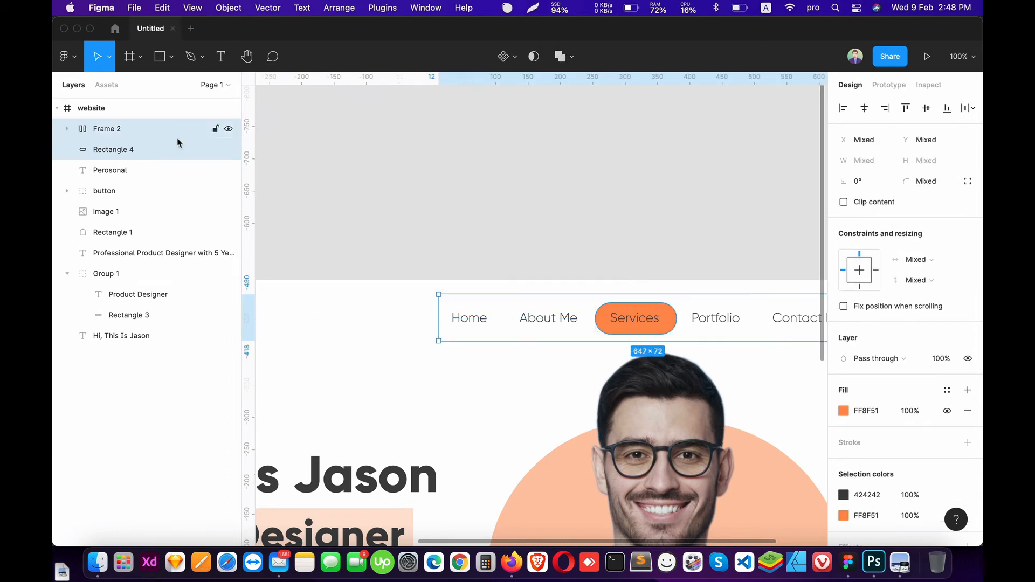
left_click(927, 110)
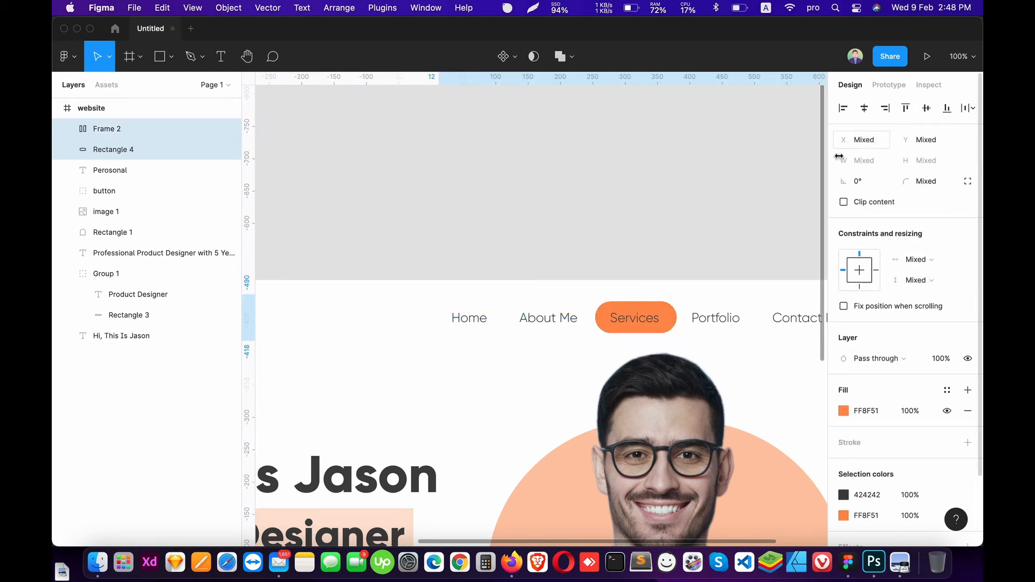
Change the Services menu item's text color to white FFFFFF.
left_click(68, 129)
left_click(110, 212)
left_click(111, 190)
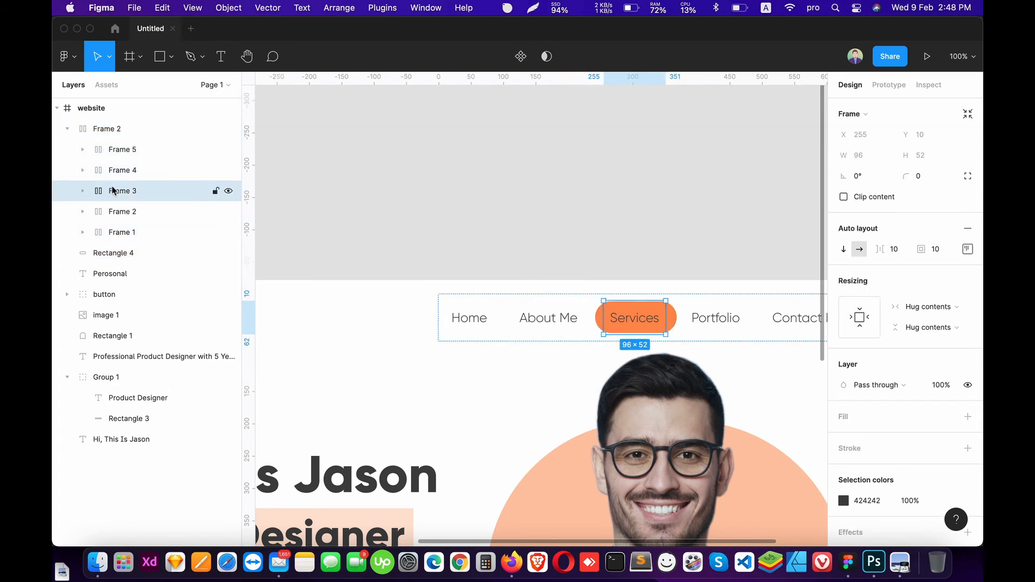
left_click(843, 500)
type("ffffff")
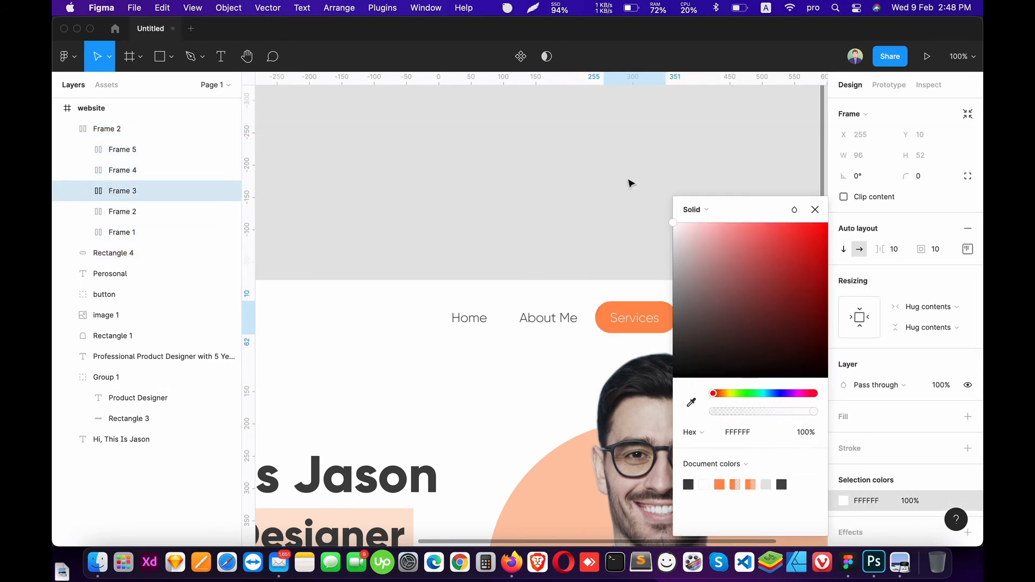
left_click(515, 98)
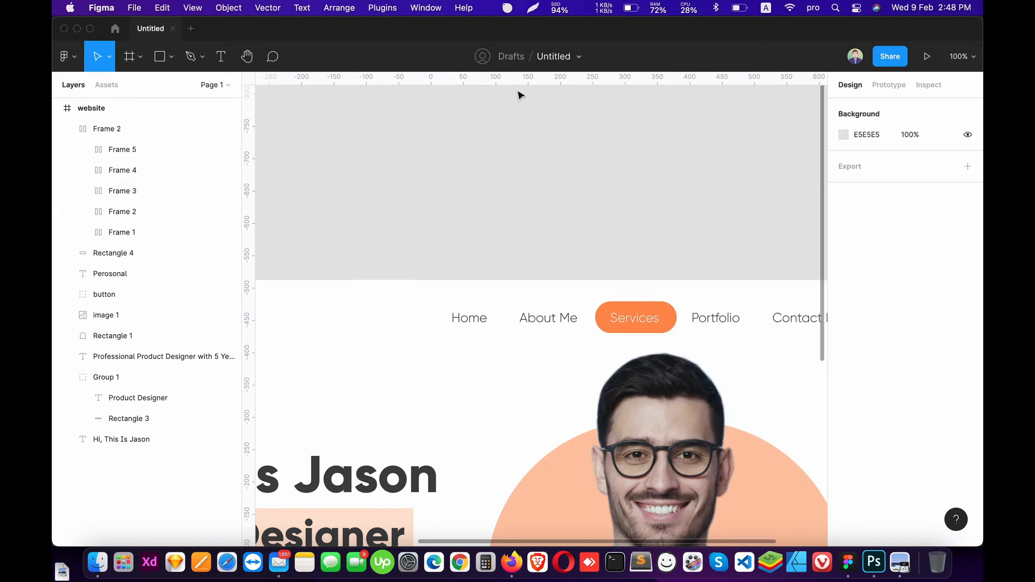
Shift the orange pill to X 973 behind the Services text and collapse the menu frame's layers.
left_click(109, 253)
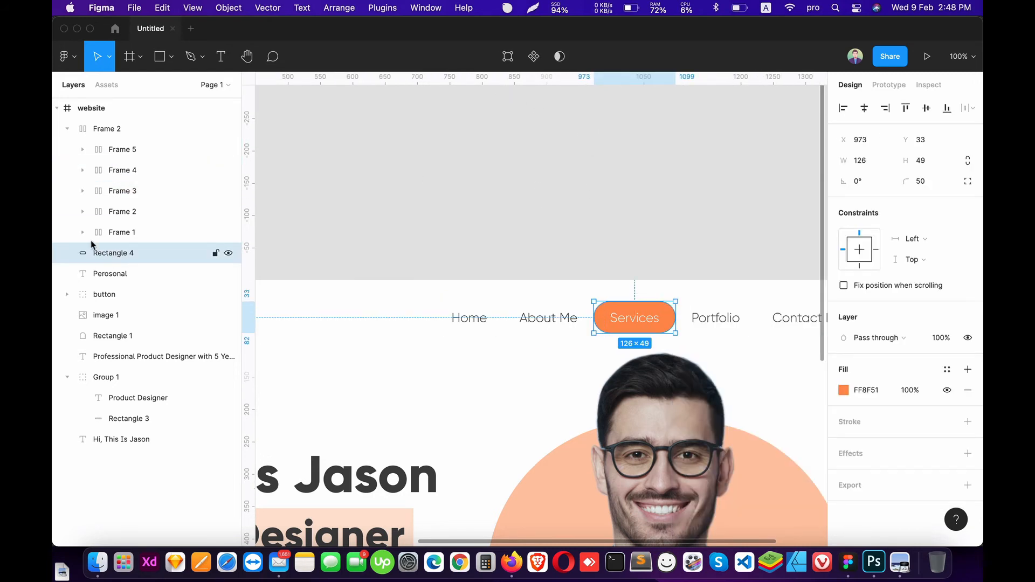
left_click(61, 129)
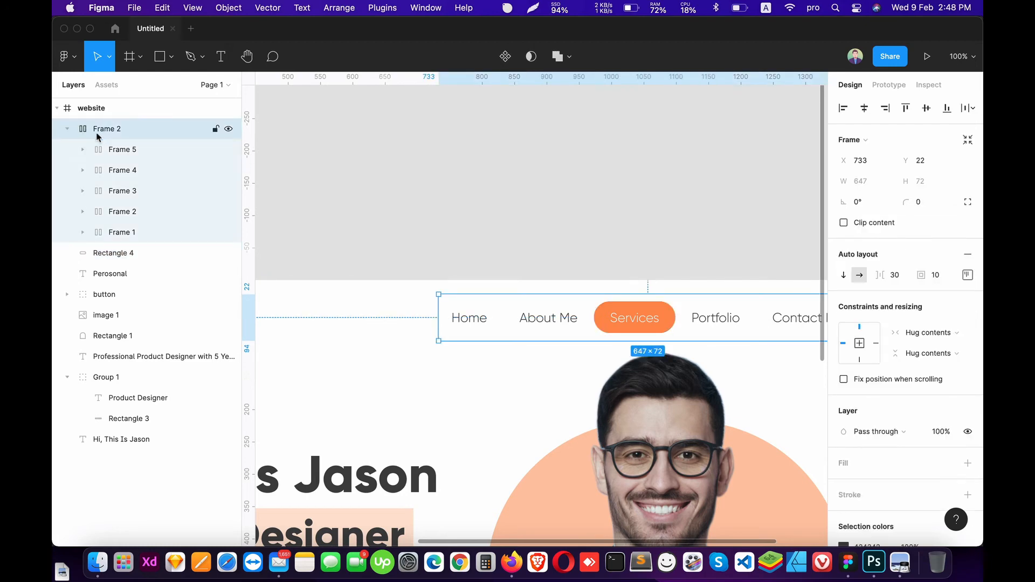
left_click(68, 128)
left_click(476, 190)
scroll(512, 306, "down", 6)
scroll(512, 306, "down", 5)
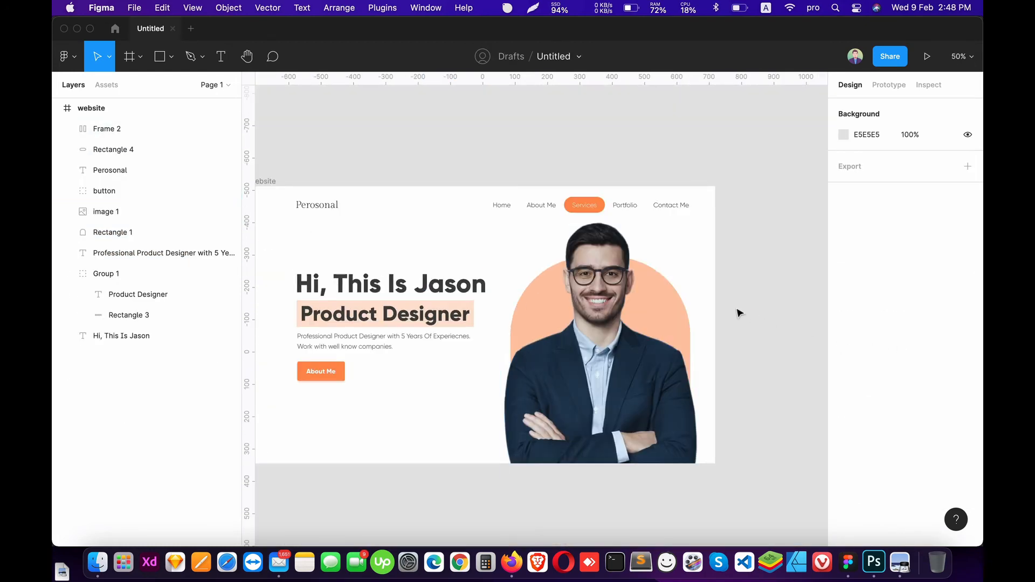
Draw a circle about 284 by 284 over the hero's lower-left corner and move its layer beneath the description text.
left_click_drag(618, 313, 675, 257)
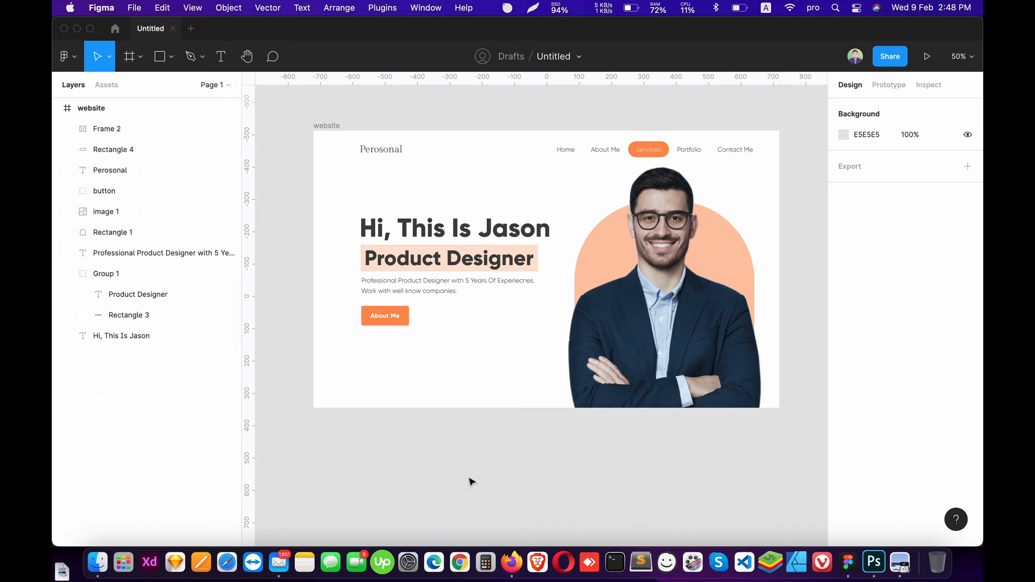
left_click(171, 57)
left_click(155, 102)
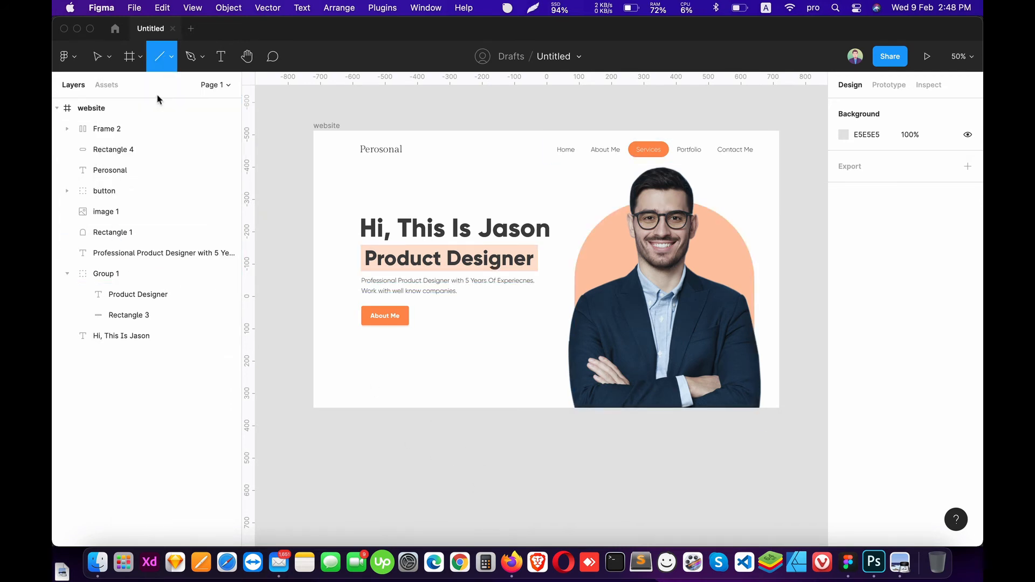
left_click(170, 66)
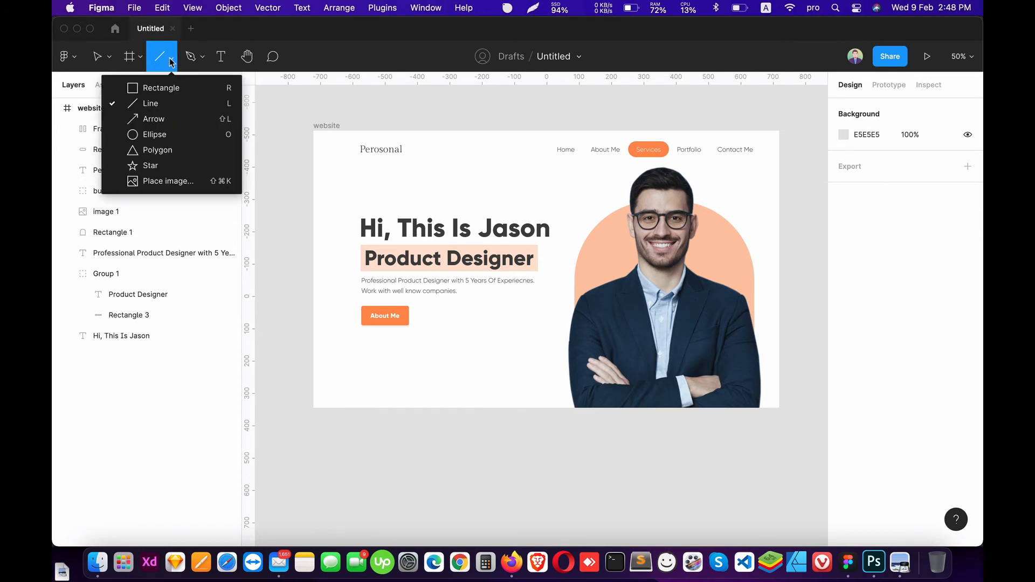
left_click(156, 134)
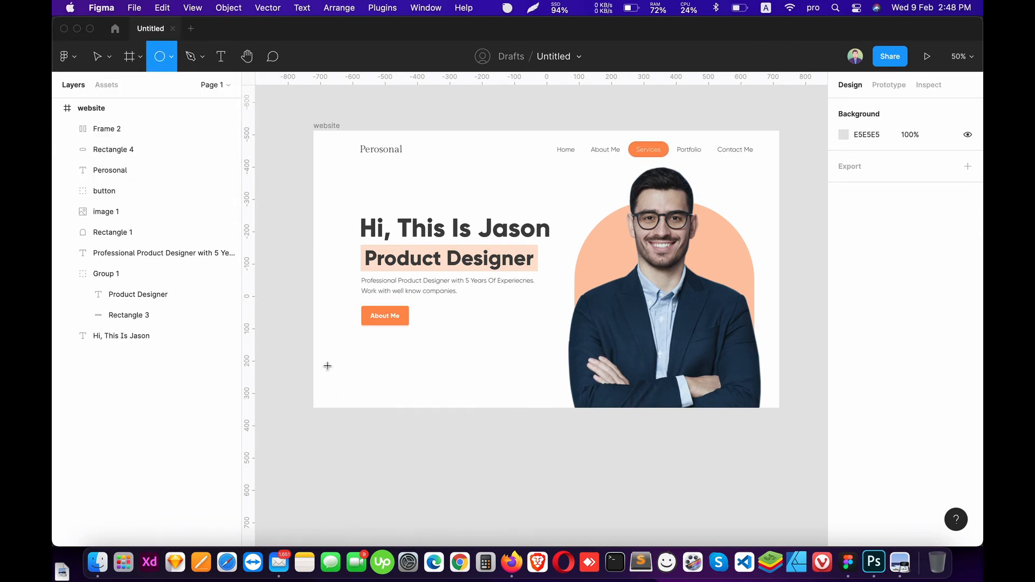
mouse_move(327, 366)
left_mouse_down()
mouse_move(416, 417)
mouse_move(355, 372)
mouse_move(361, 379)
left_mouse_up()
left_click(65, 295)
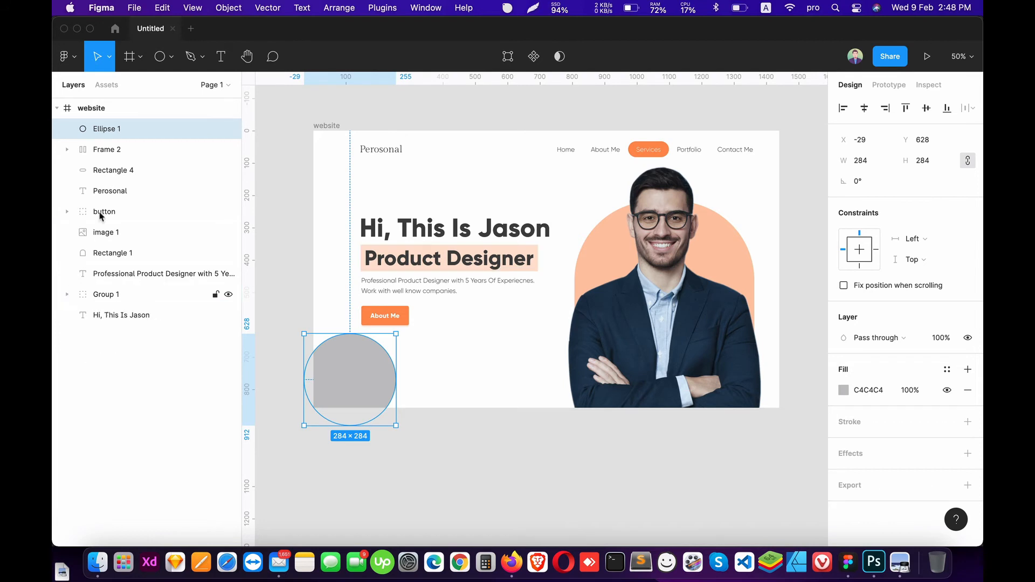
left_click_drag(104, 129, 183, 288)
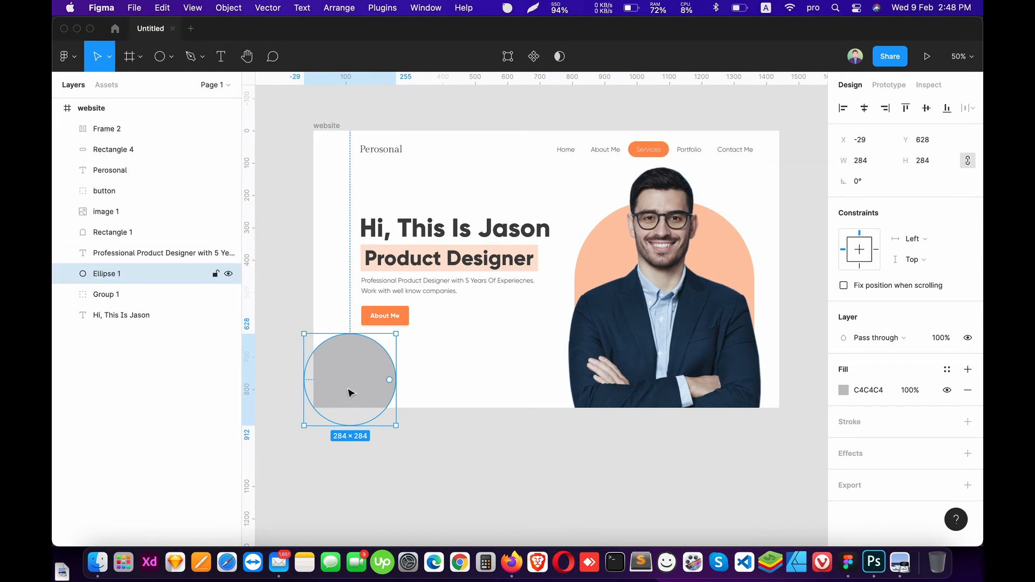
Paste six copies of the gray circle and arrange them overlapping across the hero's lower area up to the portrait.
key("super+c")
key("super+v")
left_click_drag(351, 387, 425, 418)
key("super+v")
key("super+v")
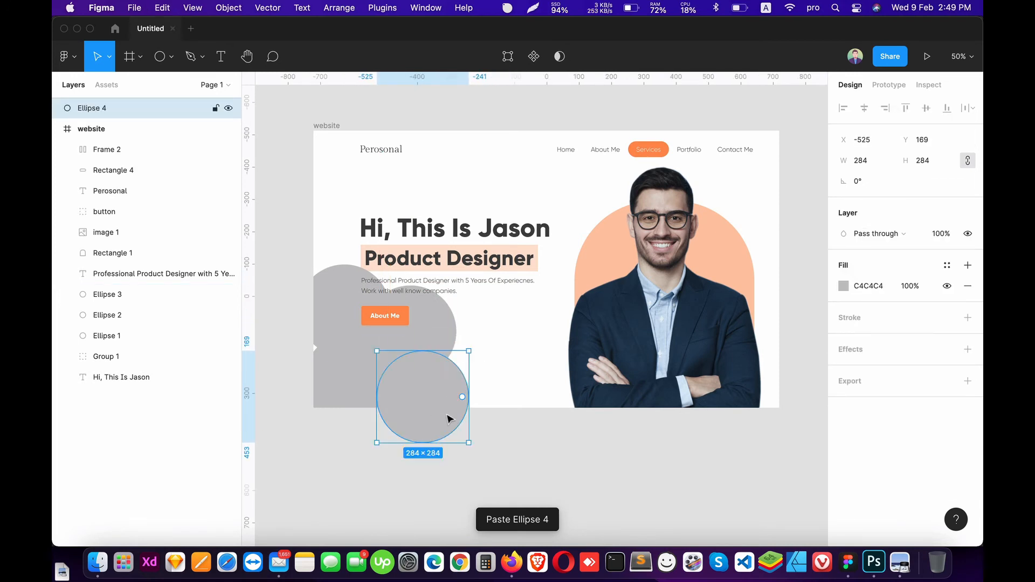
key("super+v")
left_click_drag(478, 381, 559, 383)
key("super+v")
key("super+v")
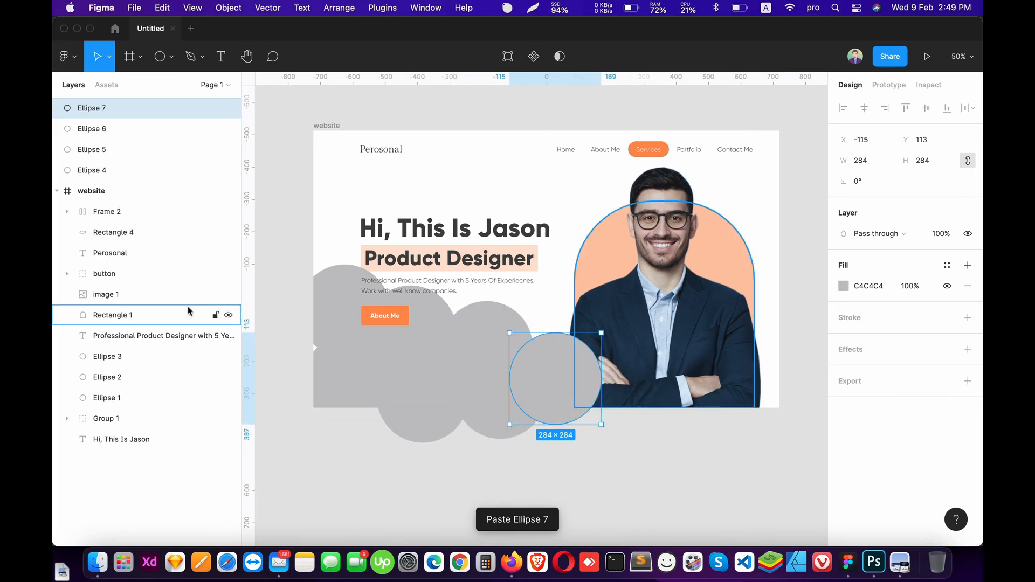
Move the four circles lying outside the website frame into it, beneath the description text layer.
left_click(102, 170, "shift")
left_click_drag(102, 170, 125, 351)
left_click(474, 480)
left_click(560, 388)
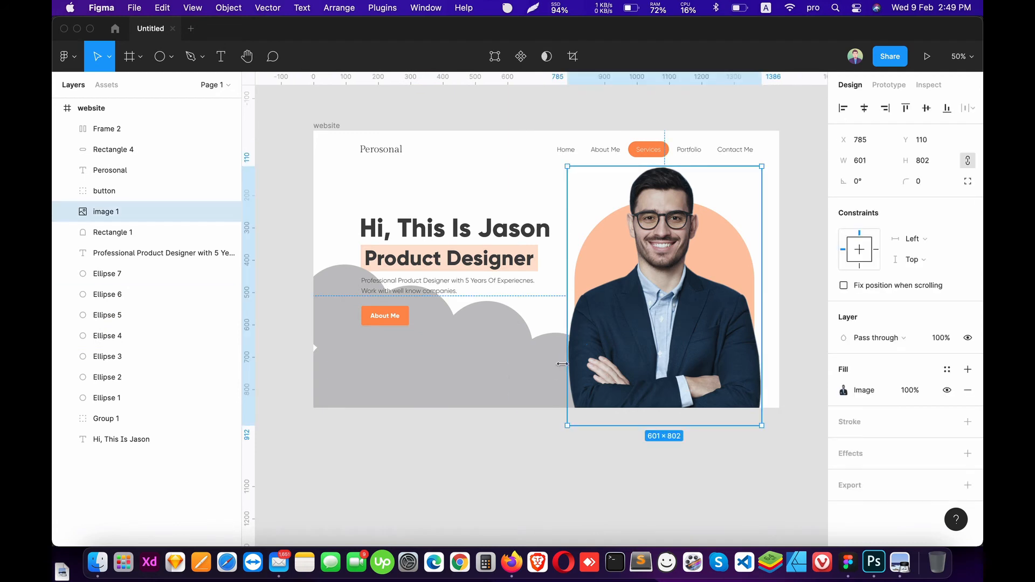
Duplicate the gray circle nearest the portrait and place the copy above it, at X 619, Y 414.
left_click(548, 368)
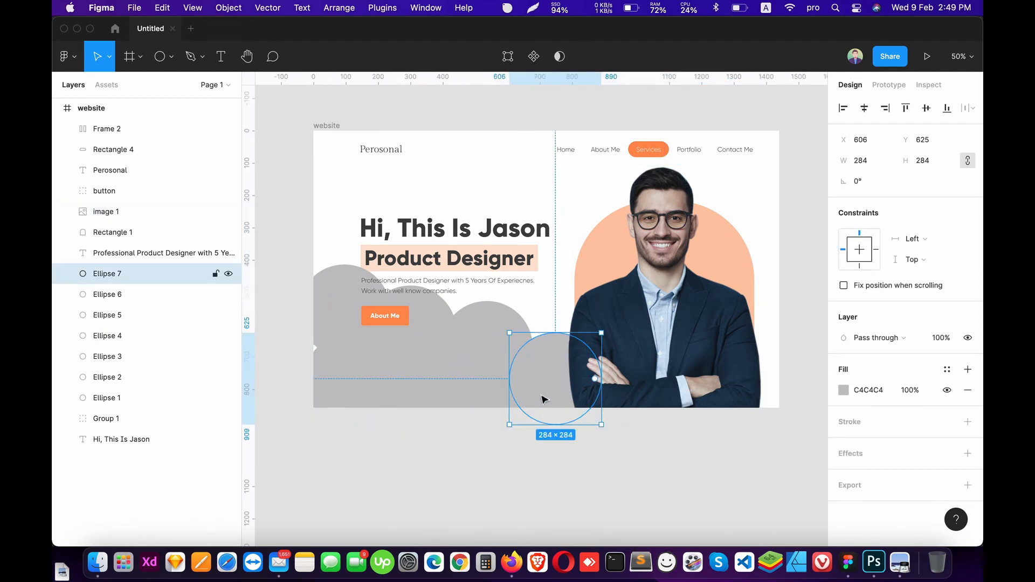
key("super+c")
key("super+v")
left_click_drag(460, 180, 581, 304)
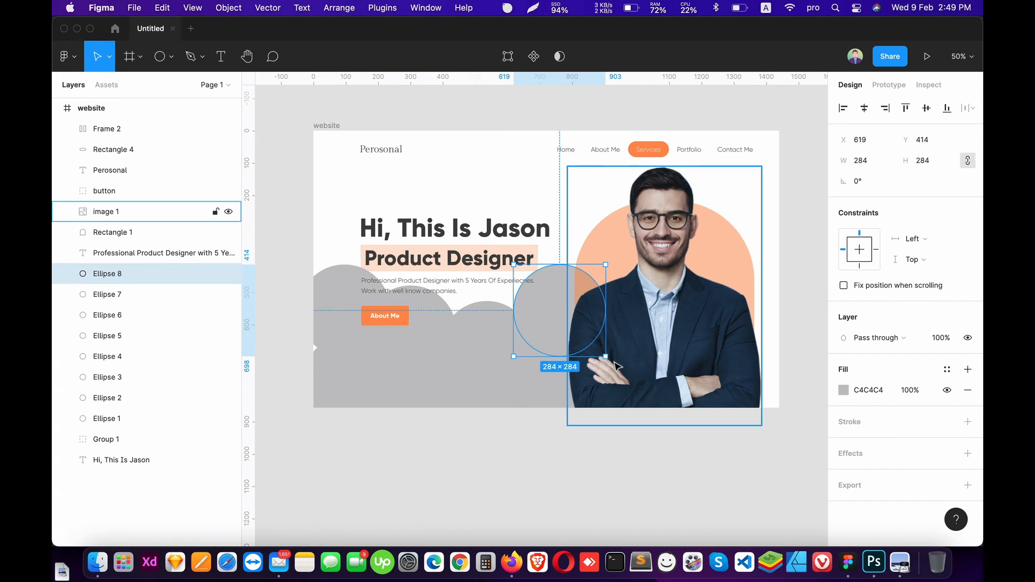
left_click(539, 509)
Fill the upper circle beside the portrait with the document's orange FF8F51.
left_click(125, 276)
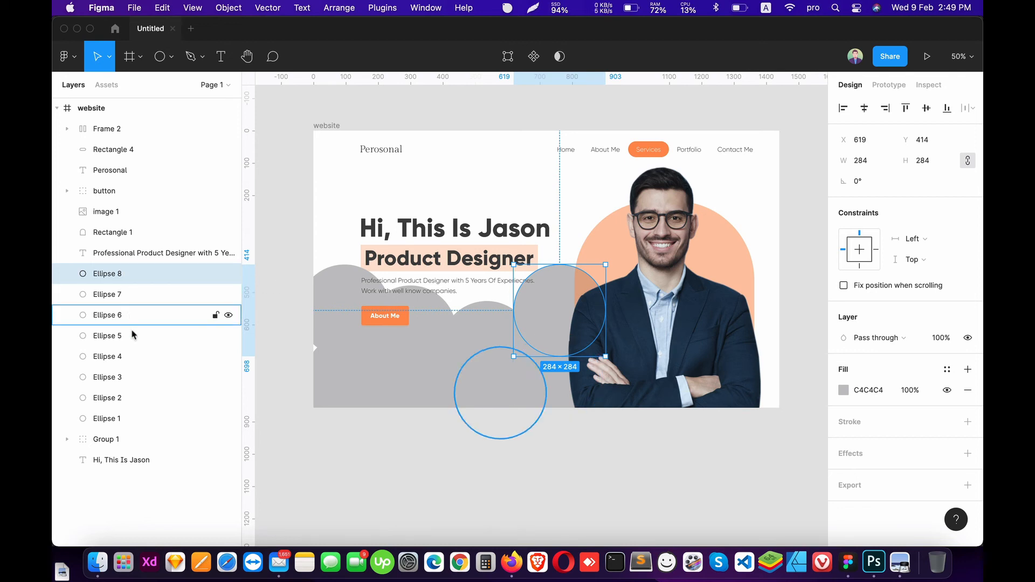
left_click(844, 390)
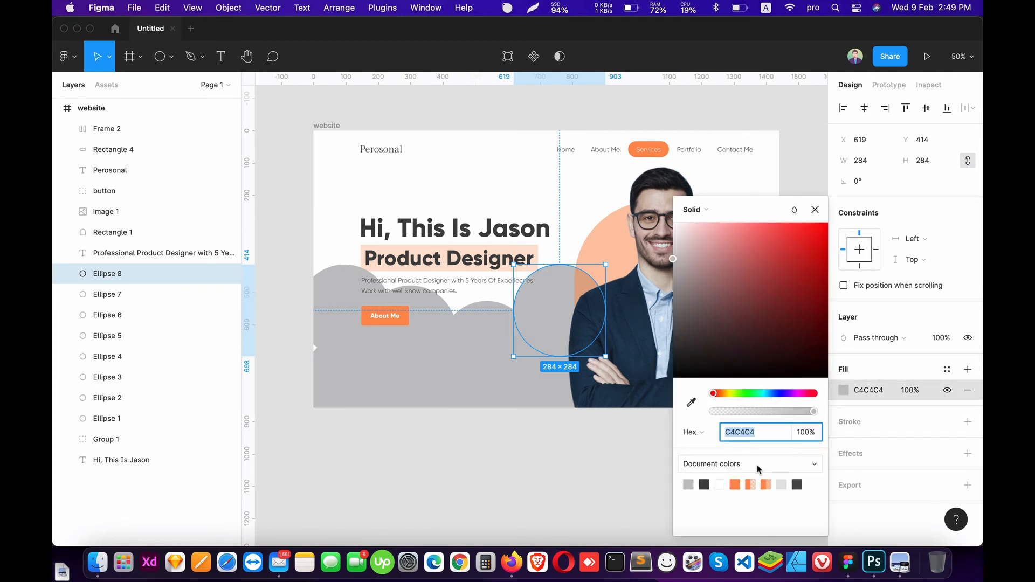
left_click(735, 484)
left_click(451, 475)
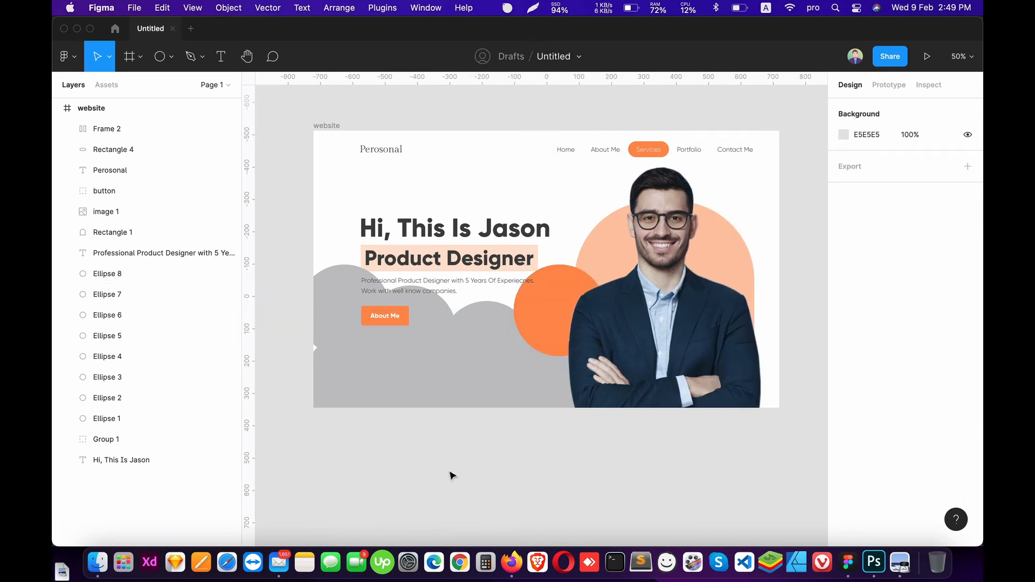
Fill the circle below the orange one with sky blue 3BCDFB.
left_click(119, 294)
left_click(845, 390)
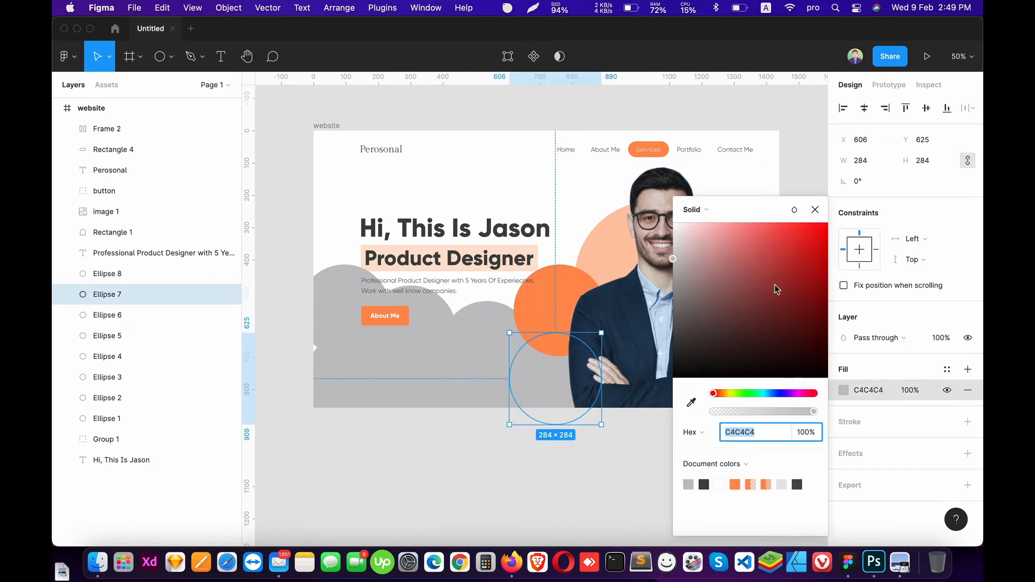
left_click(763, 394)
left_click_drag(781, 254, 792, 225)
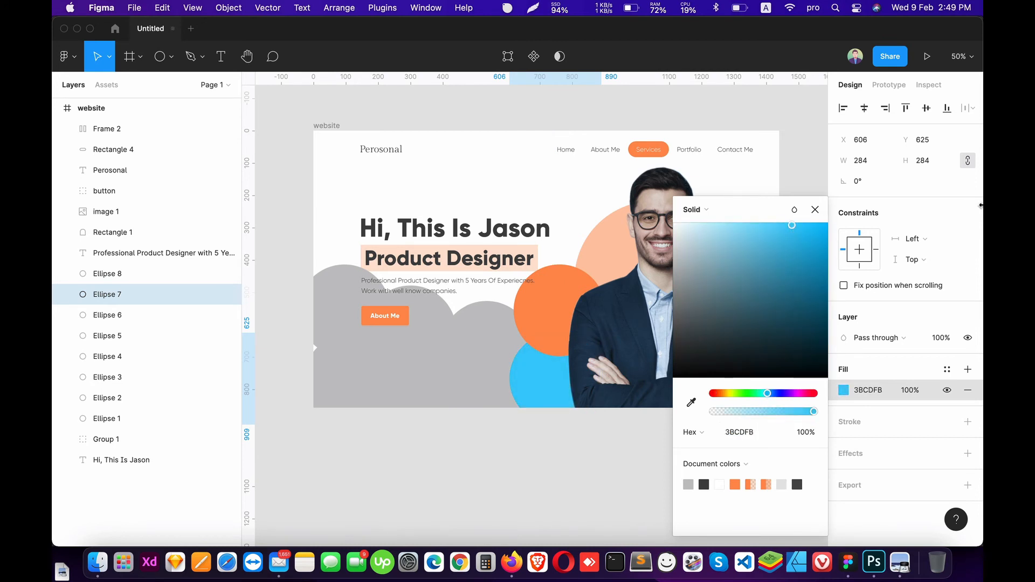
Fill the gray circle at X 394, Y 527 with periwinkle blue and the one below it with coral red FF7373.
left_click(478, 328)
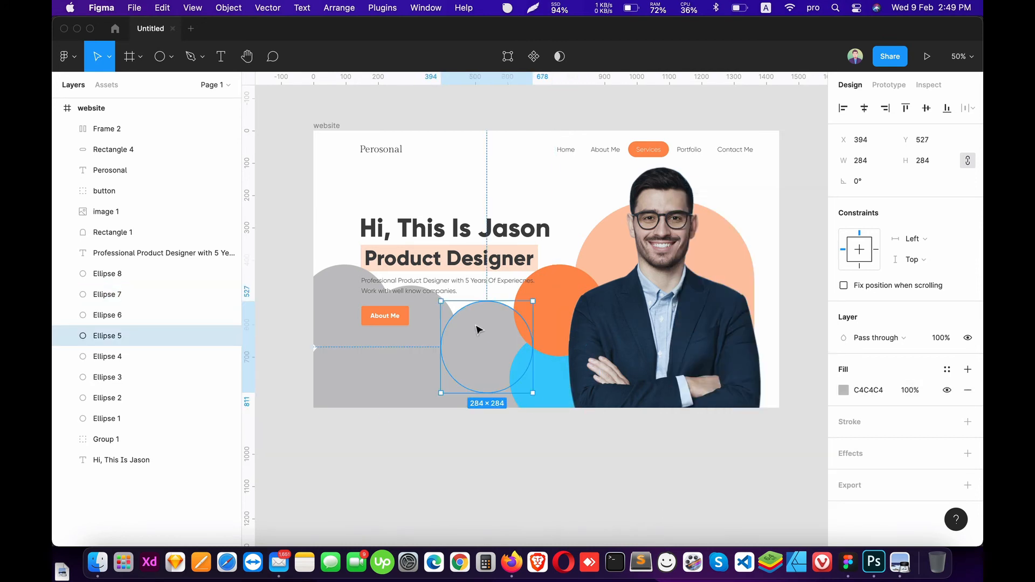
left_click(849, 393)
left_click(845, 390)
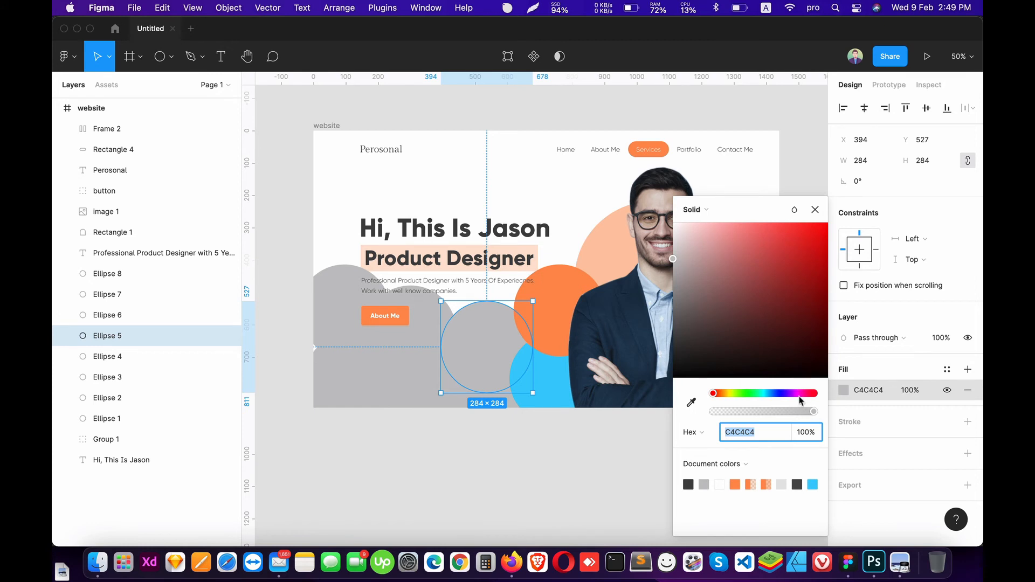
left_click_drag(806, 394, 783, 394)
left_click_drag(783, 313, 735, 241)
left_click(388, 513)
left_click(478, 379)
left_click(844, 389)
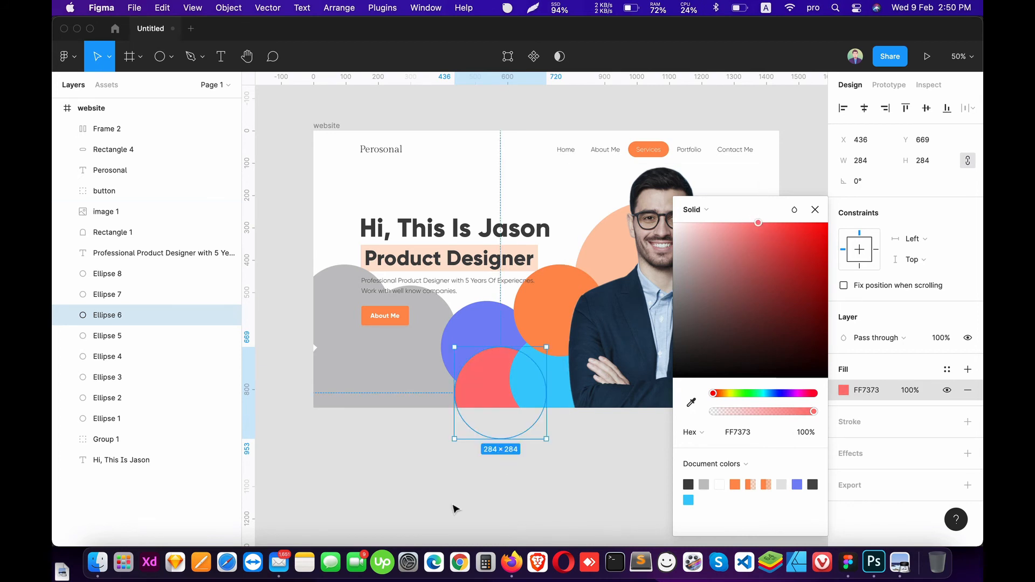
Fill the gray circle behind the About Me button, at X 158, Y 479, with turquoise.
left_click(428, 328)
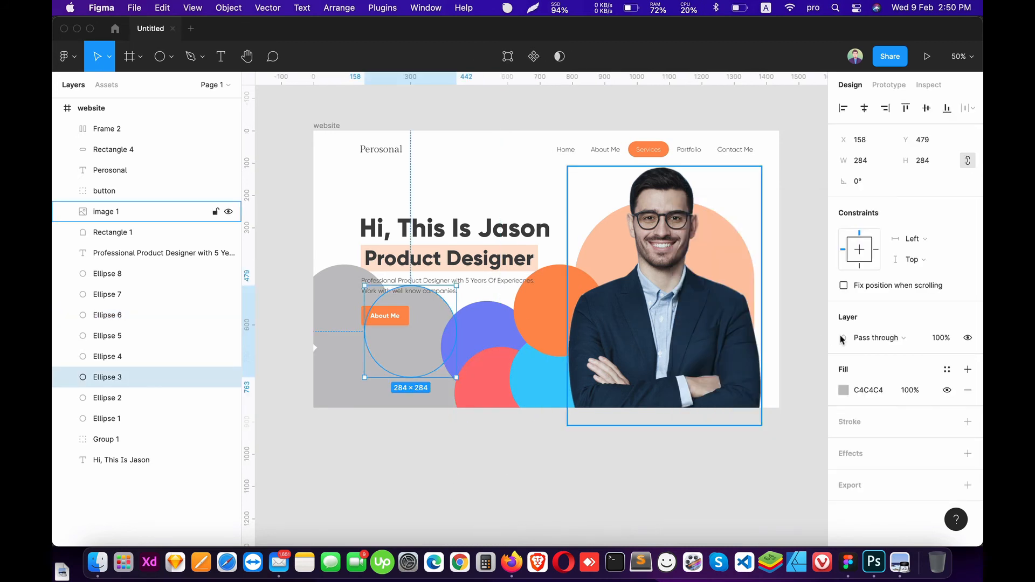
left_click(843, 390)
left_click_drag(778, 397, 765, 397)
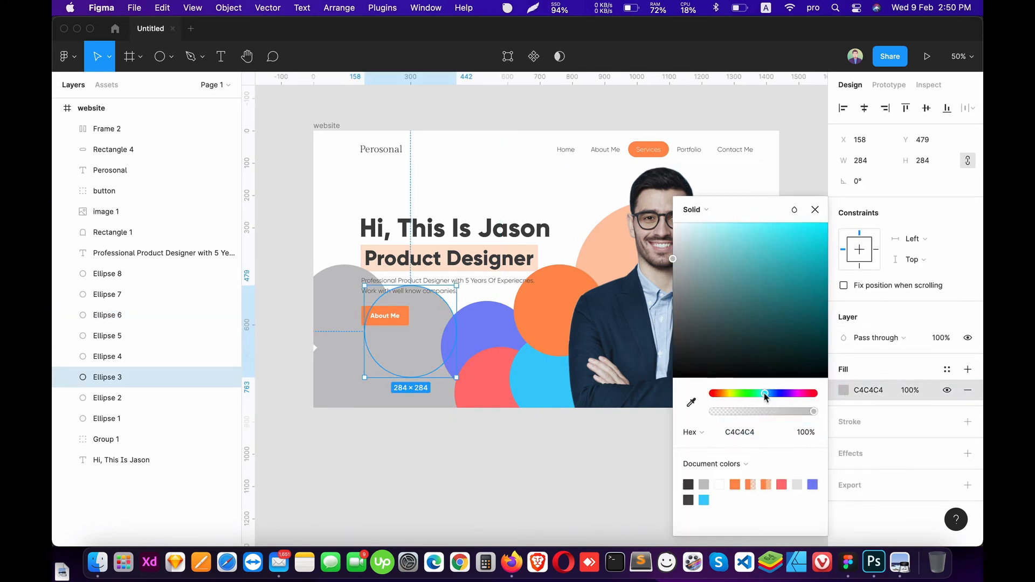
left_click_drag(790, 272, 783, 231)
Fill the gray circle below the turquoise one with green 53C31E.
left_click(399, 388)
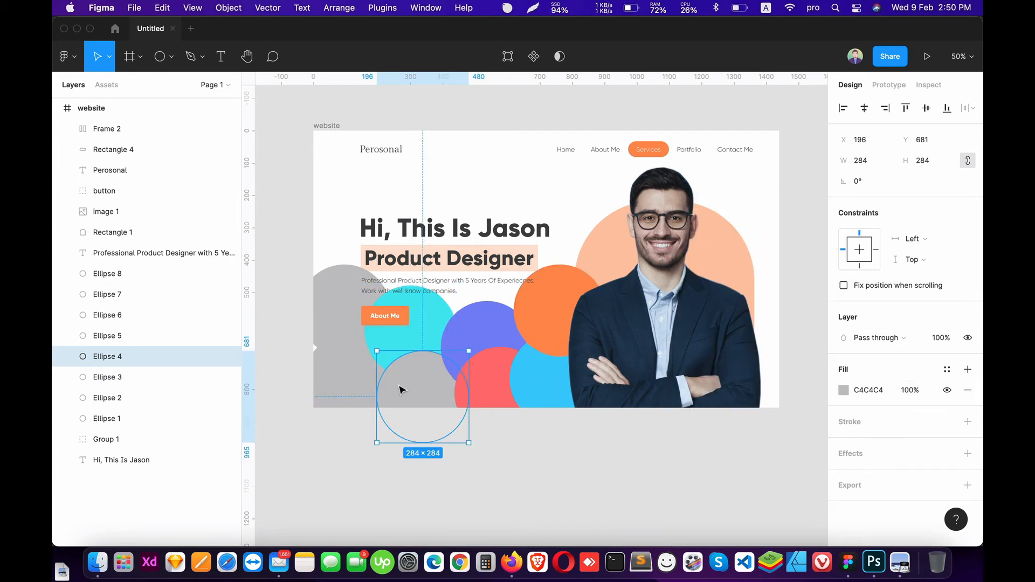
left_click(843, 390)
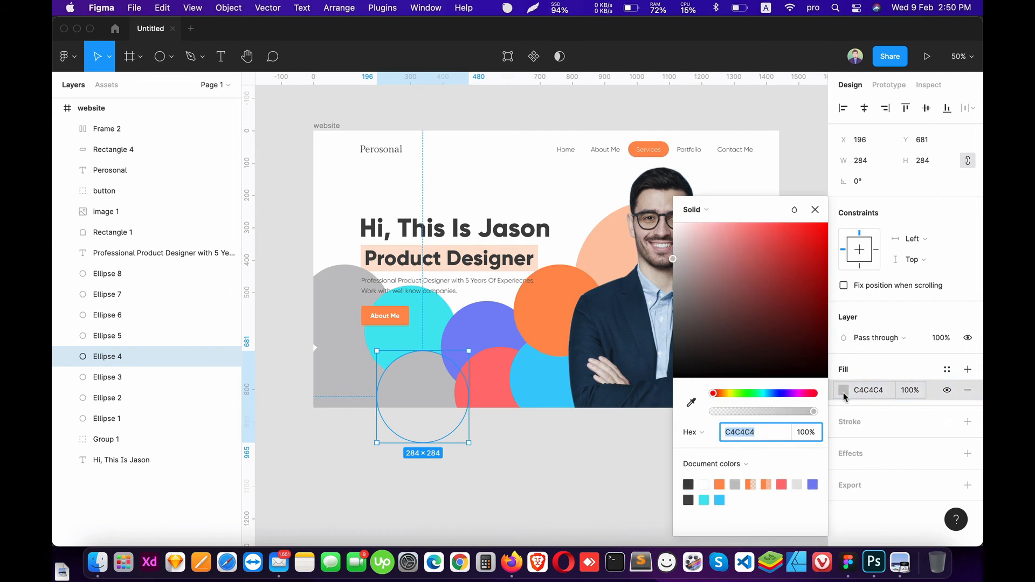
left_click(742, 394)
left_click_drag(770, 259, 803, 259)
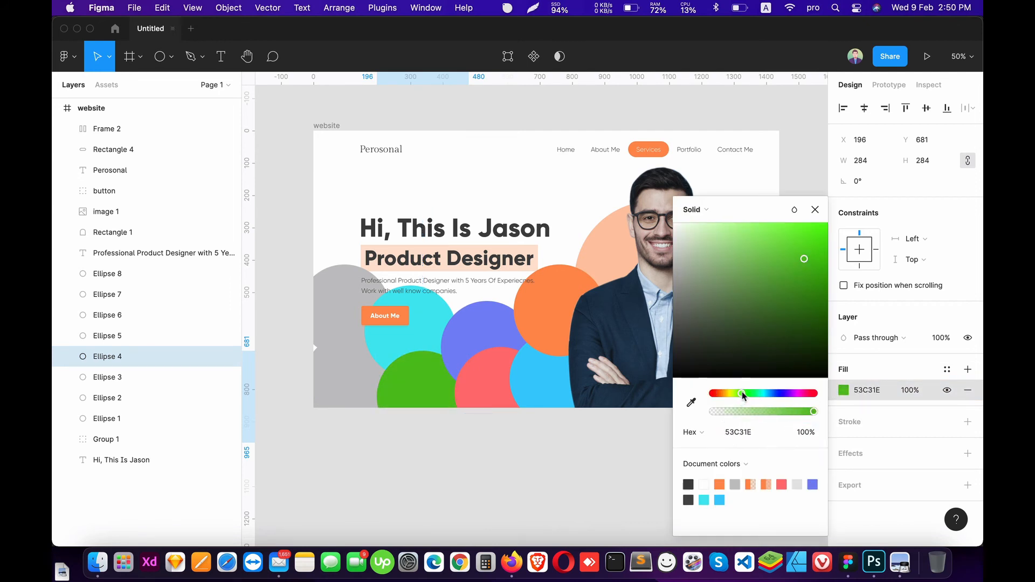
Brighten the green circle's fill to 3FDC18 and fill the gray circle at X -29, Y 628 with magenta E448CB.
left_click_drag(741, 391, 743, 392)
left_click_drag(805, 233, 811, 244)
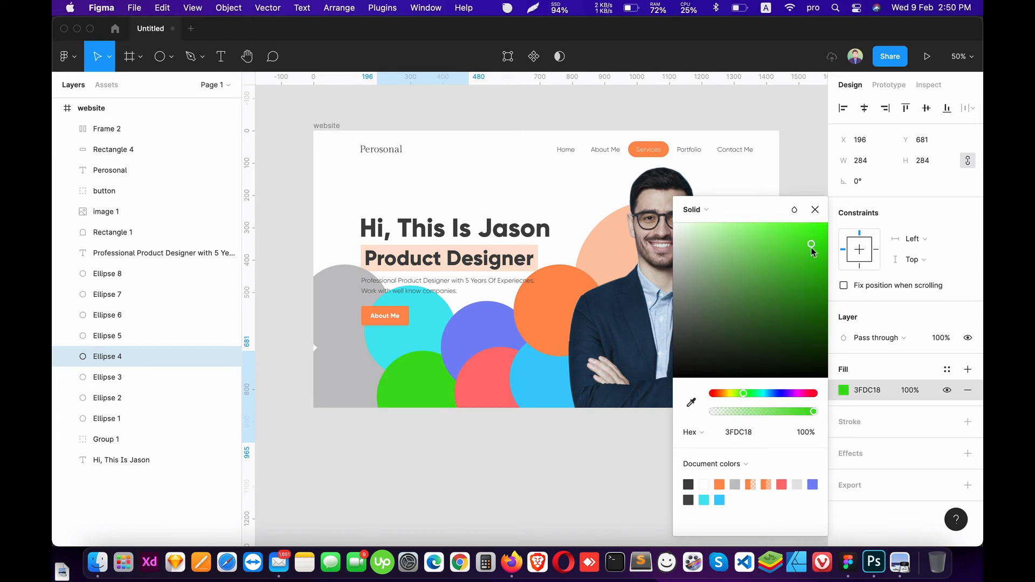
left_click(333, 390)
left_click(843, 389)
left_click(771, 246)
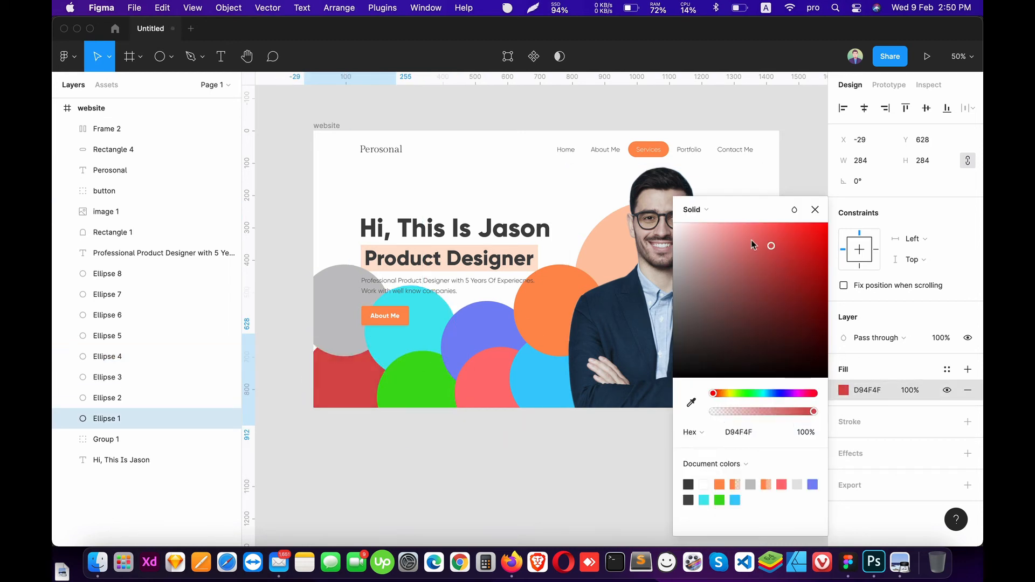
left_click_drag(751, 240, 743, 250)
left_click_drag(788, 393, 801, 393)
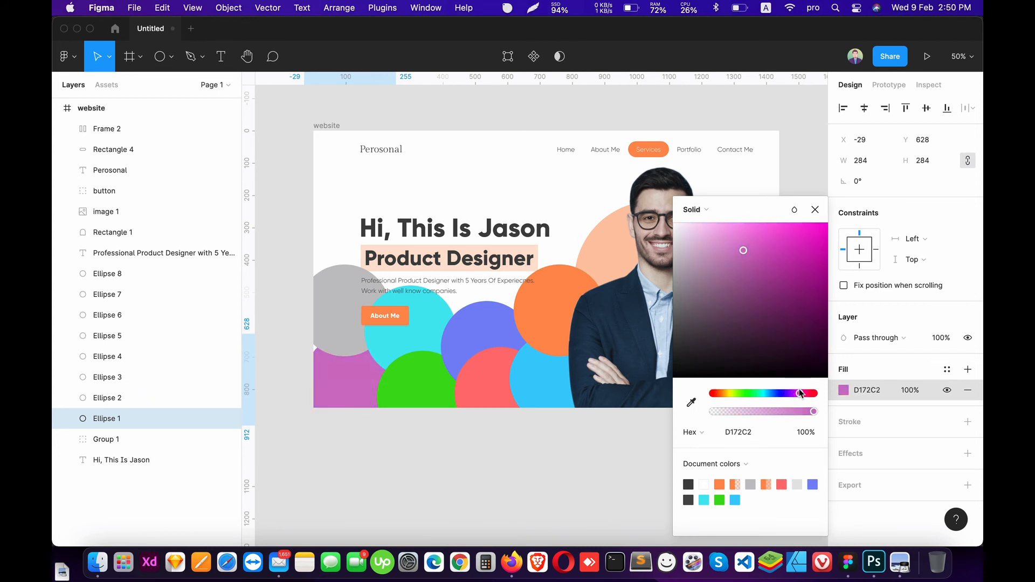
left_click_drag(752, 229, 778, 240)
left_click(379, 452)
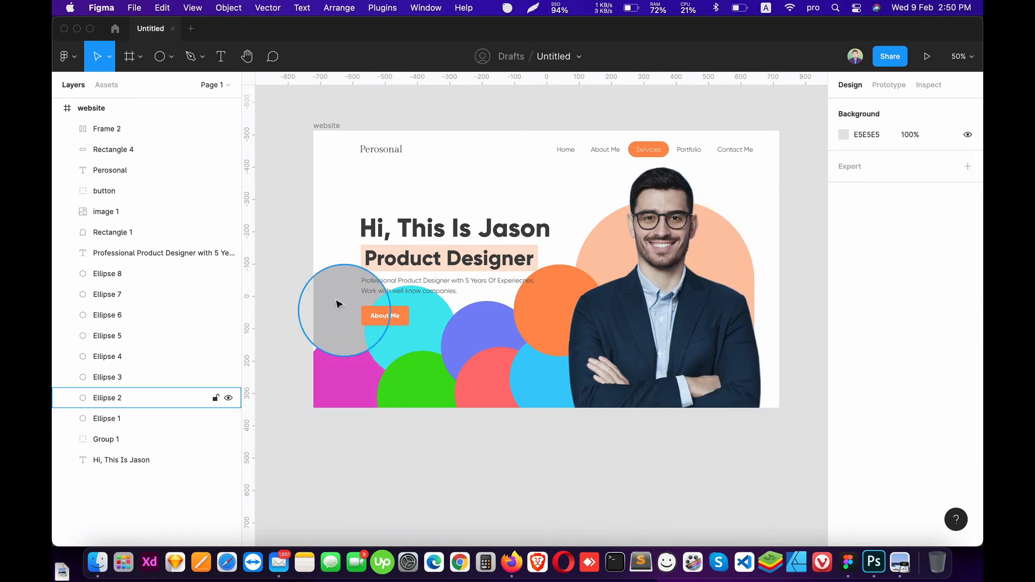
Fill the remaining gray circle at X -46, Y 414 with the document's orange FF8F51.
left_click(337, 304)
left_click(843, 389)
left_click(749, 288)
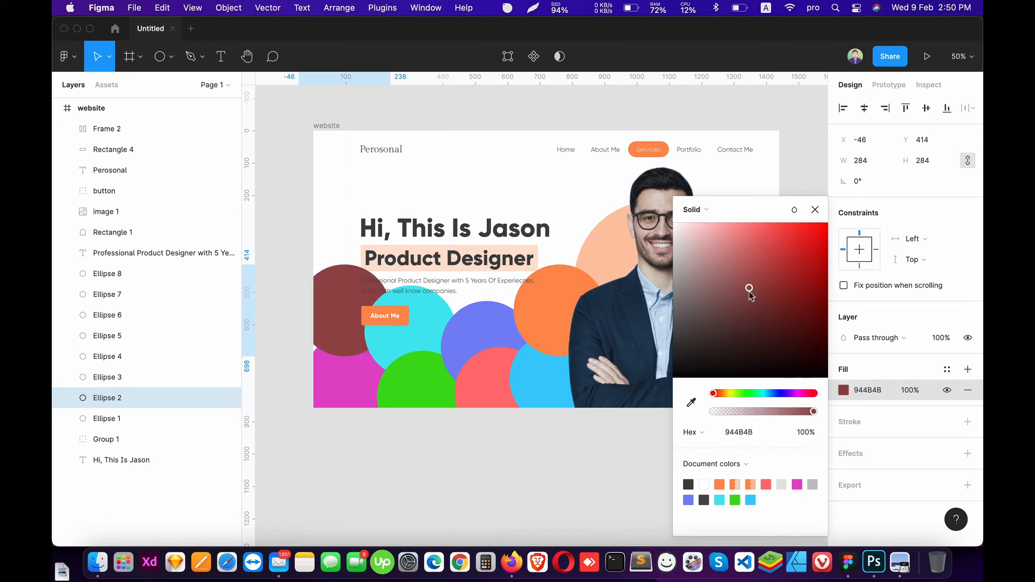
left_click(719, 484)
left_click(618, 512)
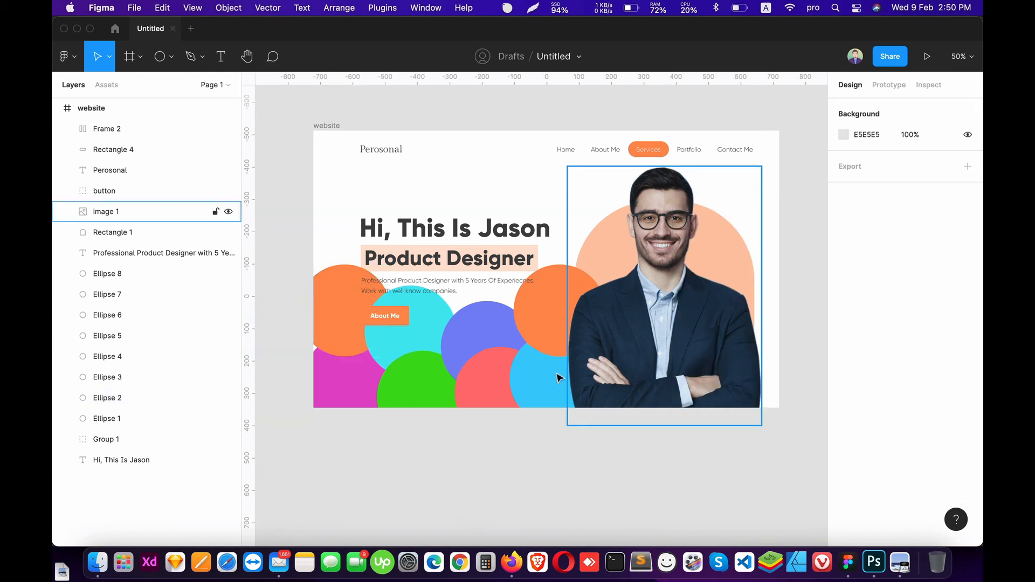
Add a Layer blur effect with a blur of 100 to all eight colored circles.
left_click(106, 274)
left_click(108, 418, "shift")
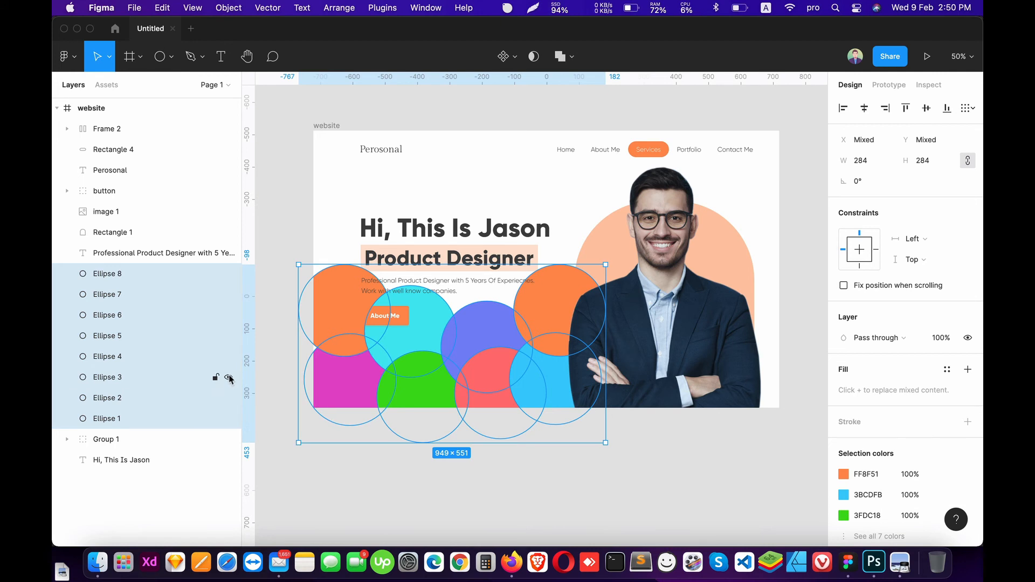
scroll(882, 474, "down", 3)
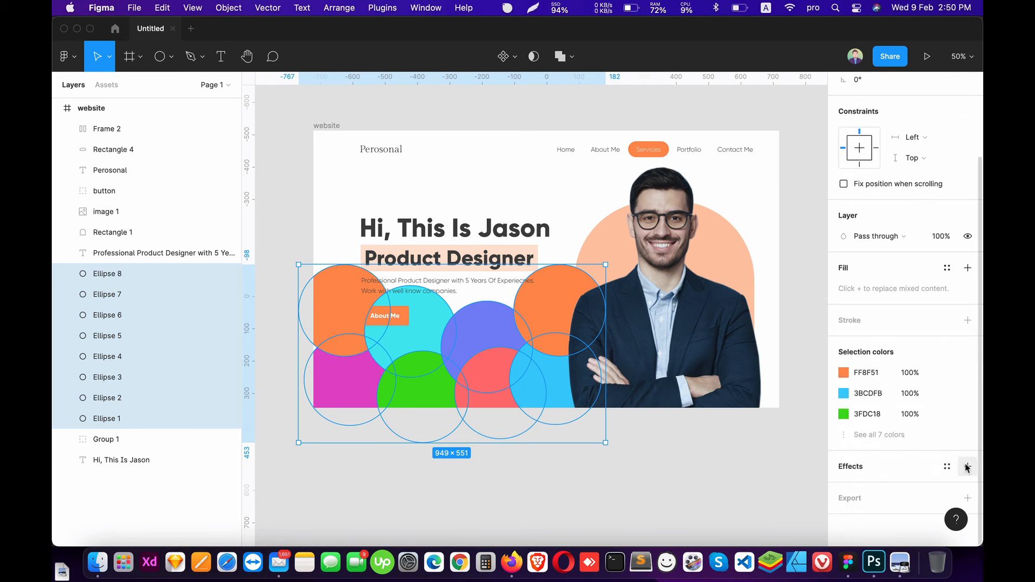
left_click(967, 466)
left_click(894, 489)
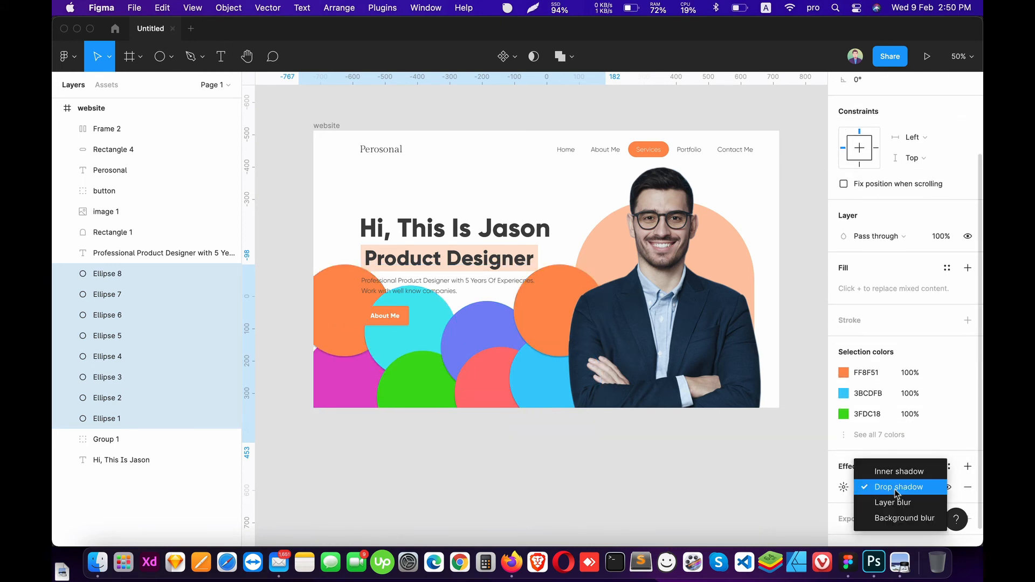
left_click(897, 504)
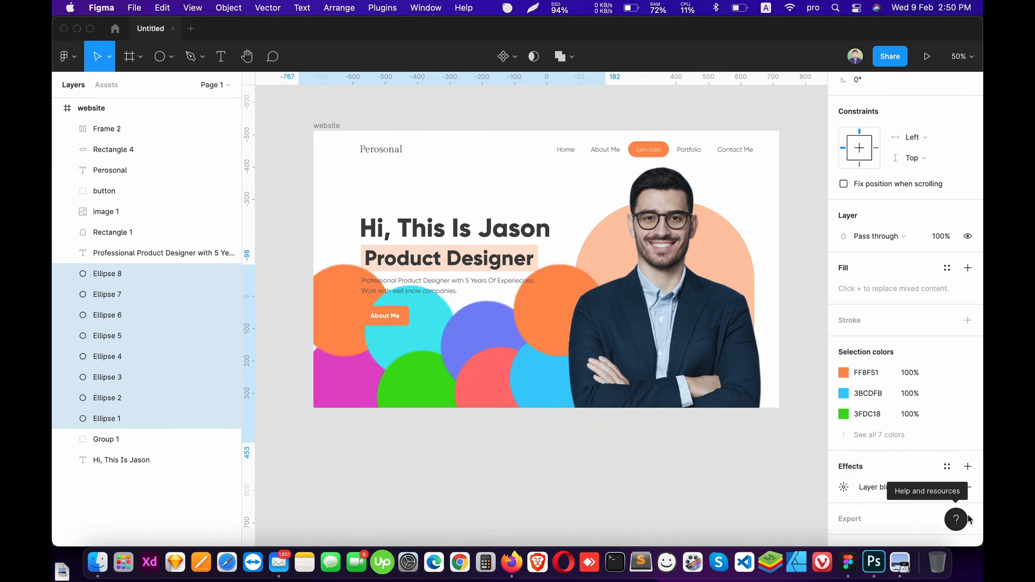
left_click(844, 487)
type("100")
key("Return")
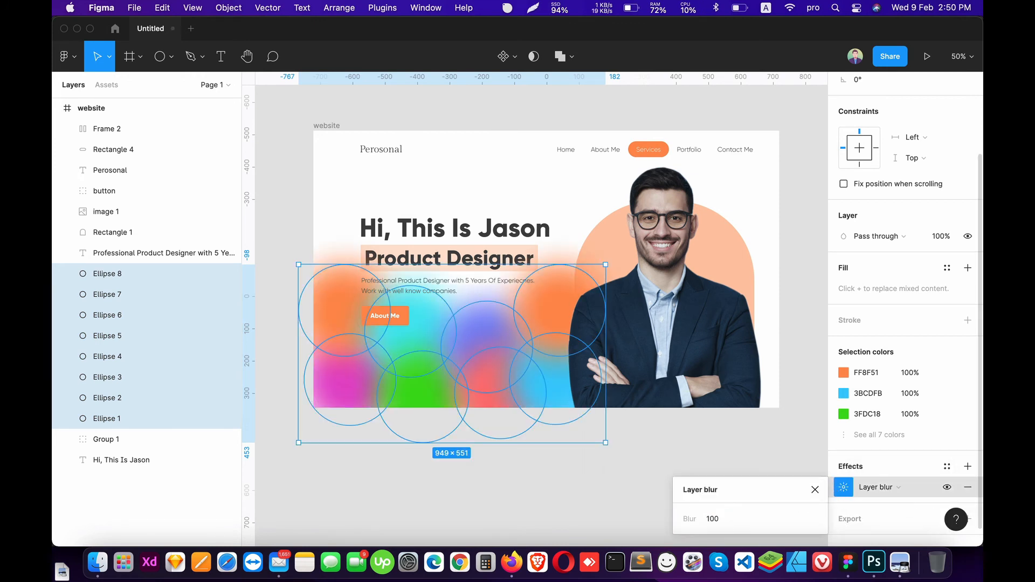
Try layer blur values of 200 and 300 on the eight circles.
left_click(726, 520)
key("Up")
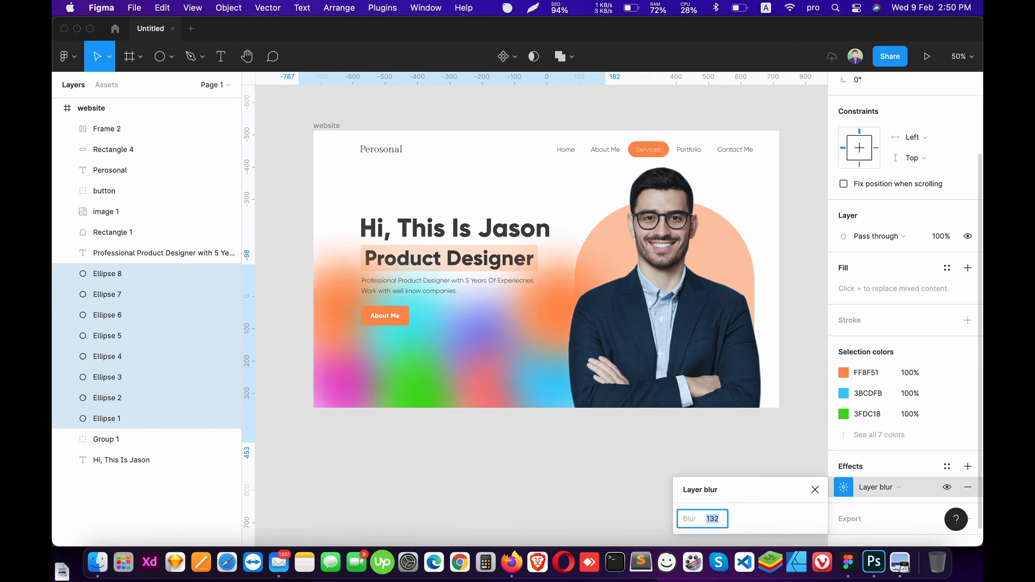
type("200")
key("Return")
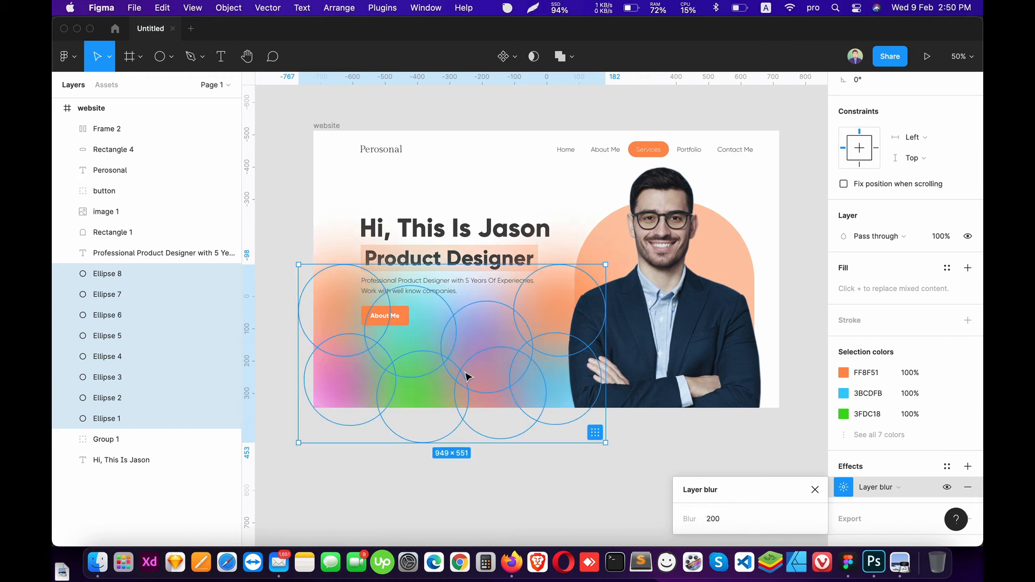
left_click_drag(467, 376, 489, 367)
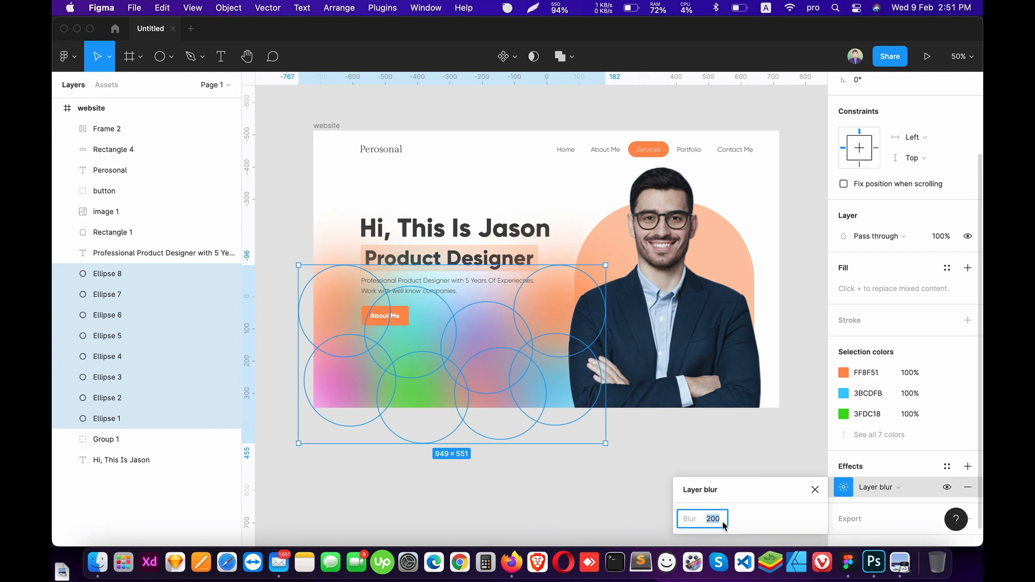
key("Return")
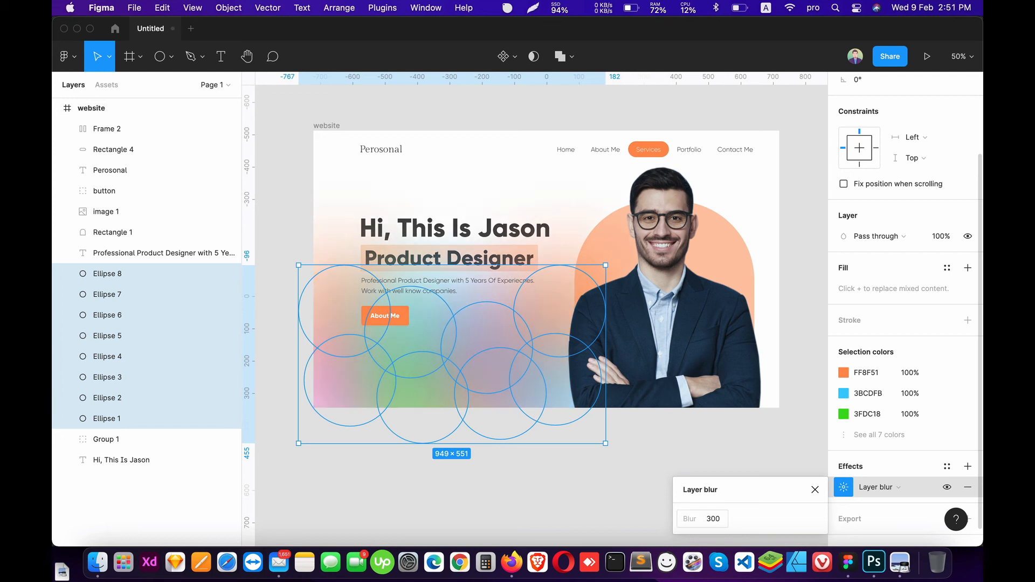
Move the blurred circles up about 34 px and set their layer blur to 250.
mouse_move(513, 393)
left_mouse_down()
mouse_move(515, 371)
mouse_move(512, 384)
left_mouse_up()
left_click(725, 519)
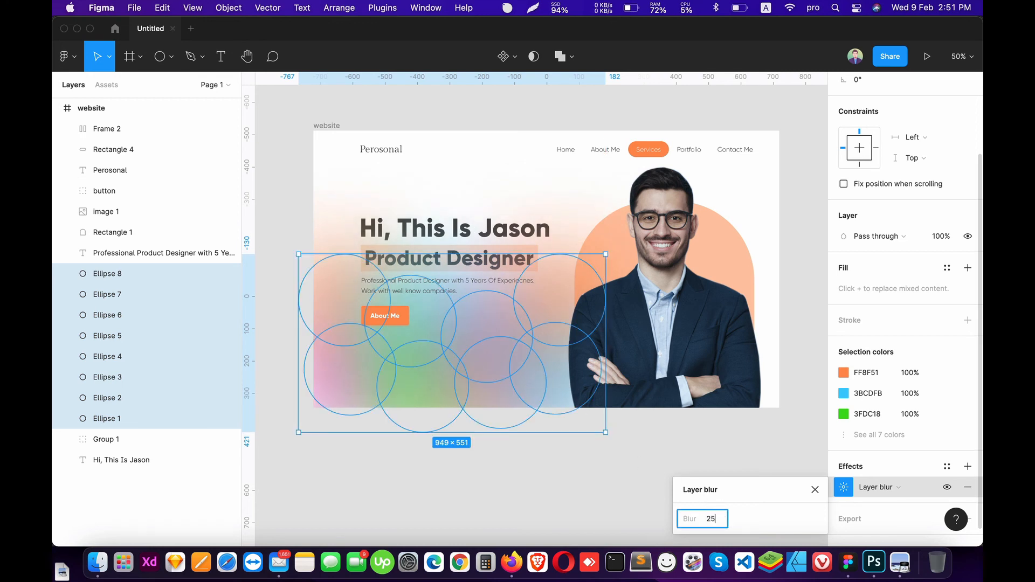
type("250")
key("Return")
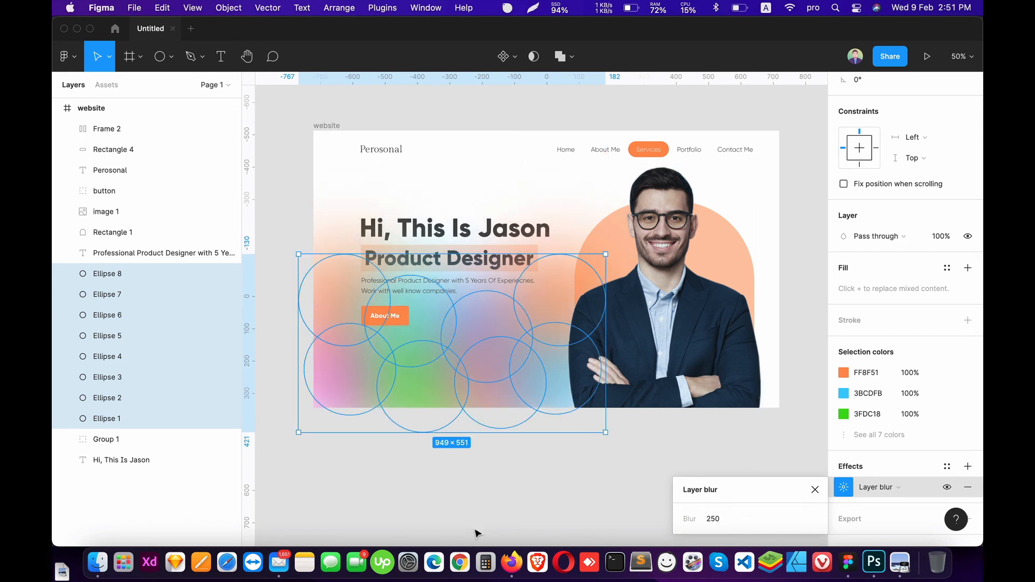
Group the eight blurred circles and select the collapsed group in the layer list.
key("super+g")
left_click(67, 273)
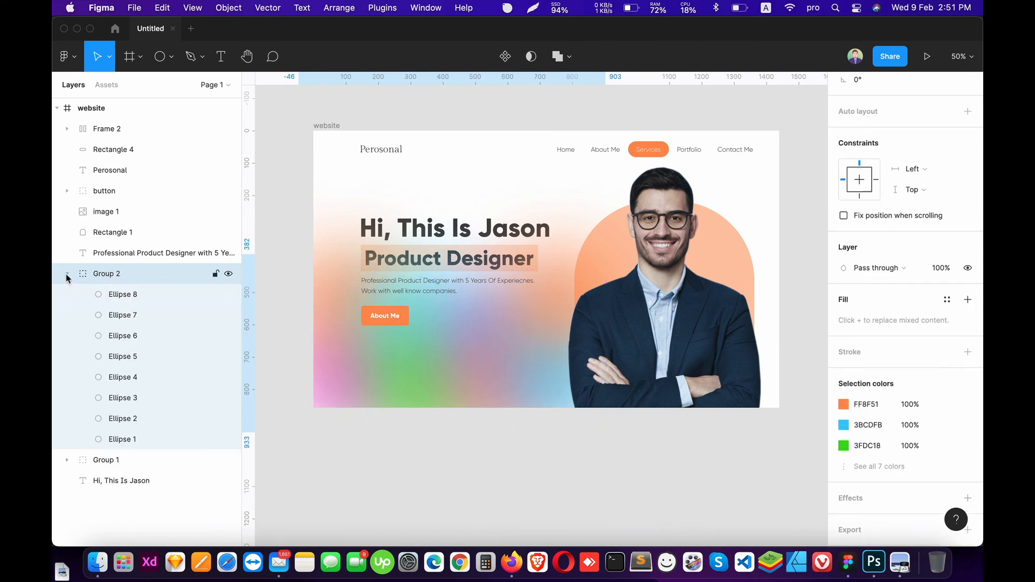
left_click(133, 295)
left_click(126, 436, "shift")
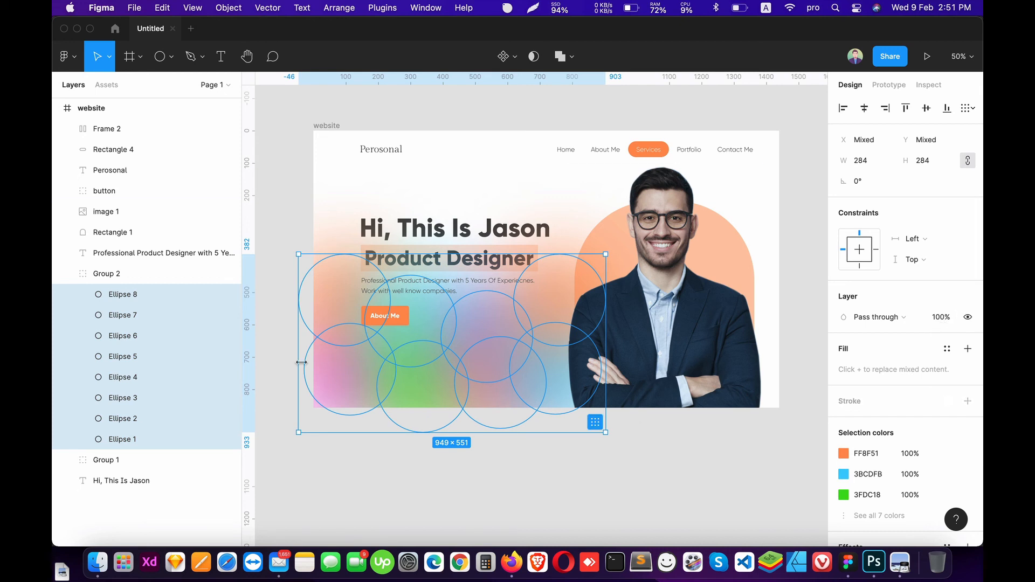
left_click(66, 273)
left_click(112, 276)
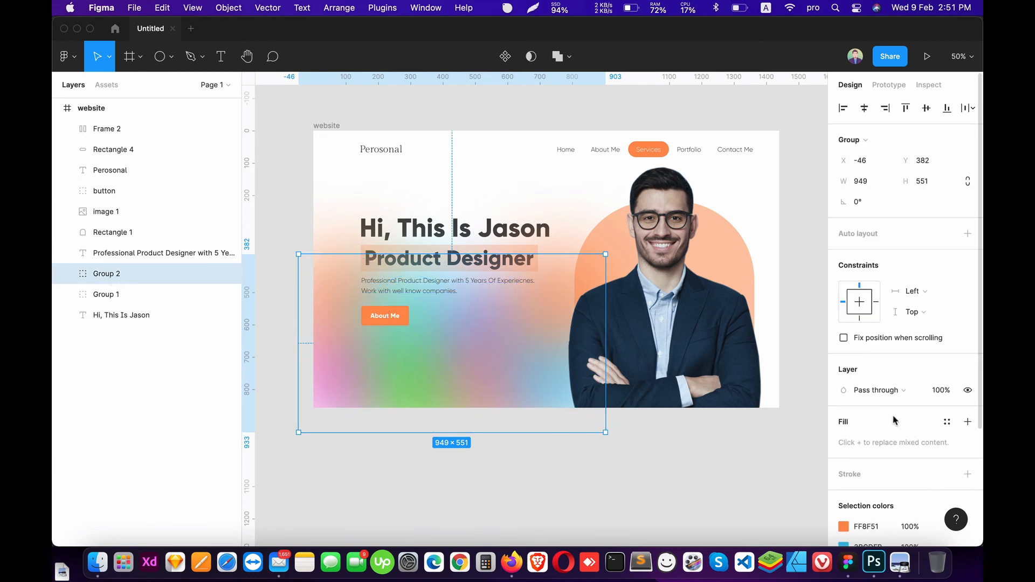
scroll(910, 440, "down", 5)
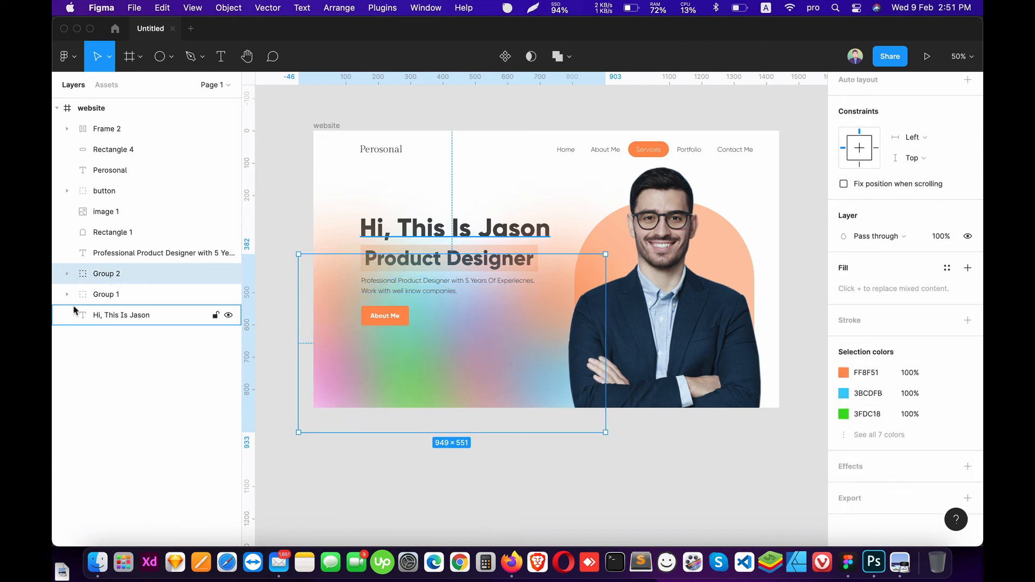
left_click(888, 436)
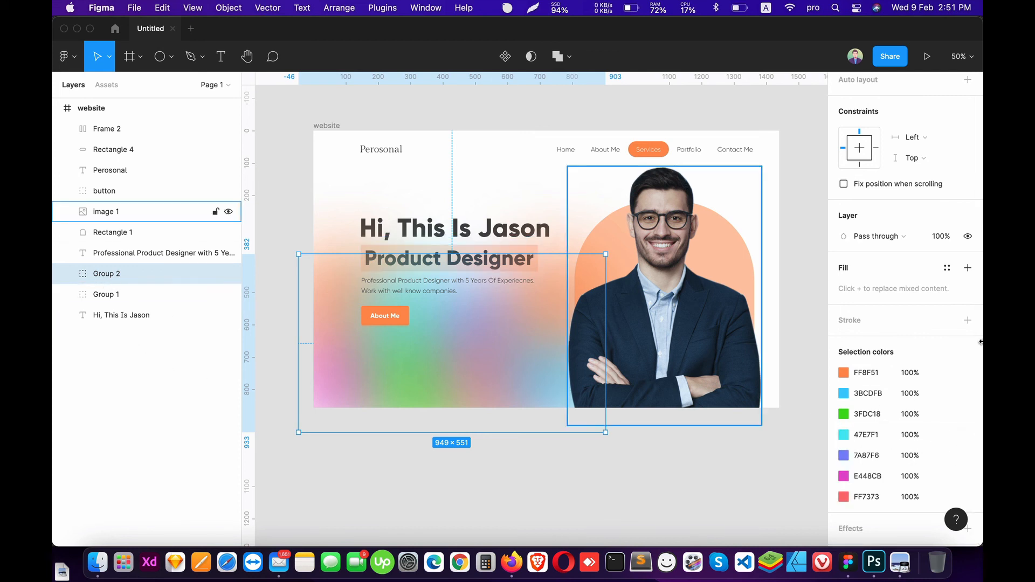
left_click(922, 378)
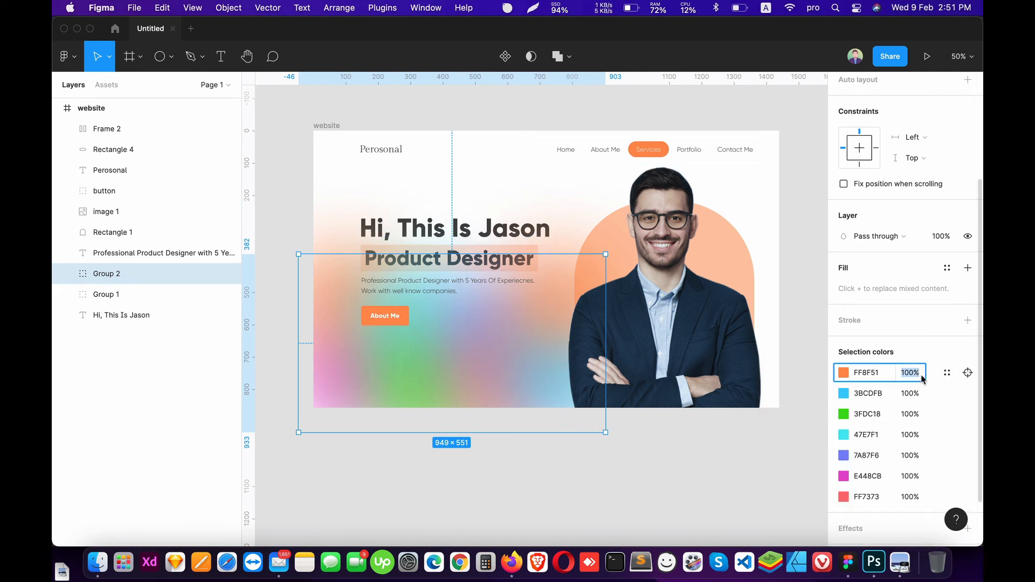
Select all eight ellipses inside the circle group and set the orange FF8F51 and sky blue 3BCDFB fills to 30% opacity.
left_click(67, 274)
left_click(123, 294)
left_click(127, 439, "shift")
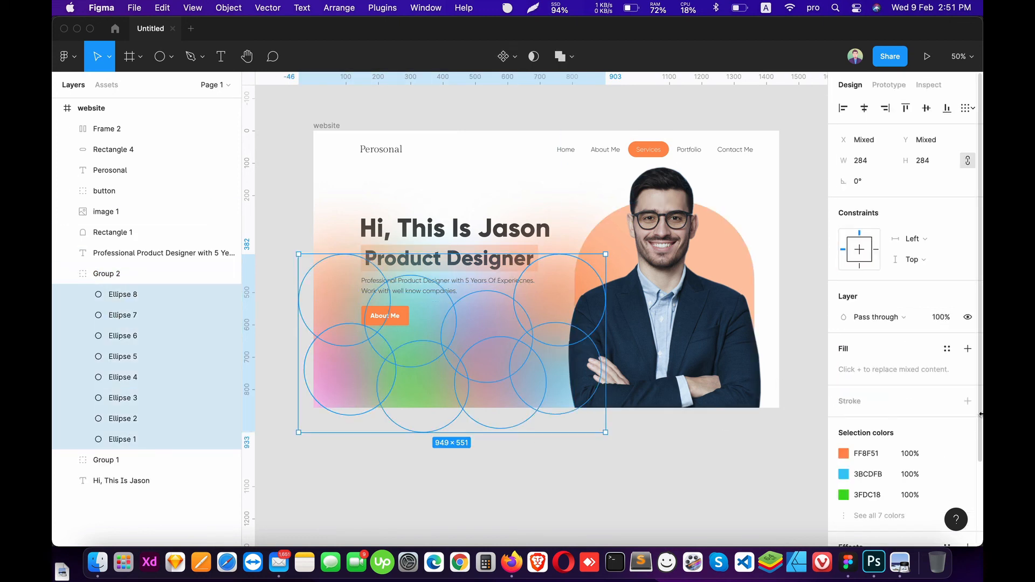
left_click(879, 515)
scroll(916, 464, "down", 3)
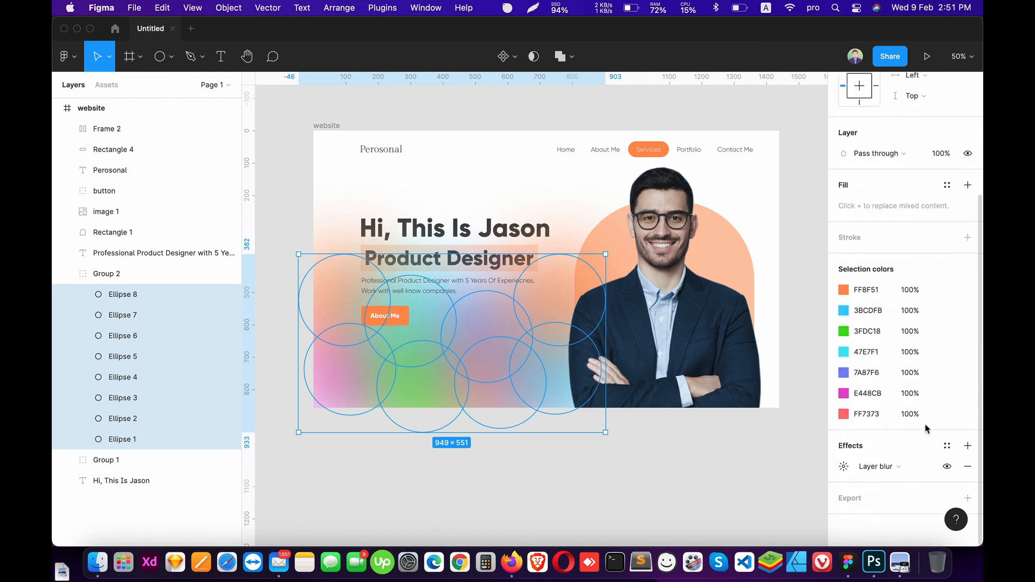
left_click(919, 294)
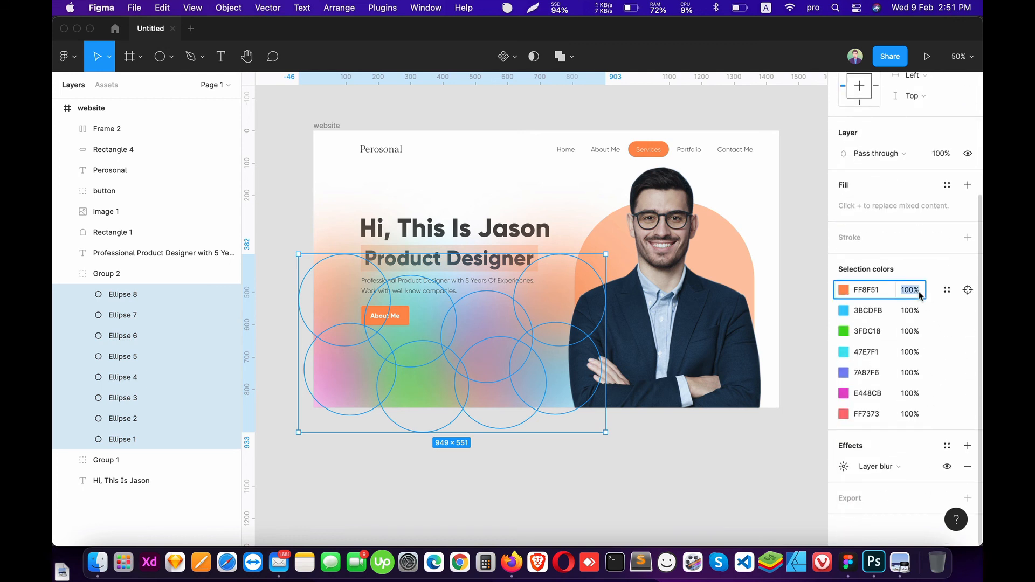
type("30")
key("Return")
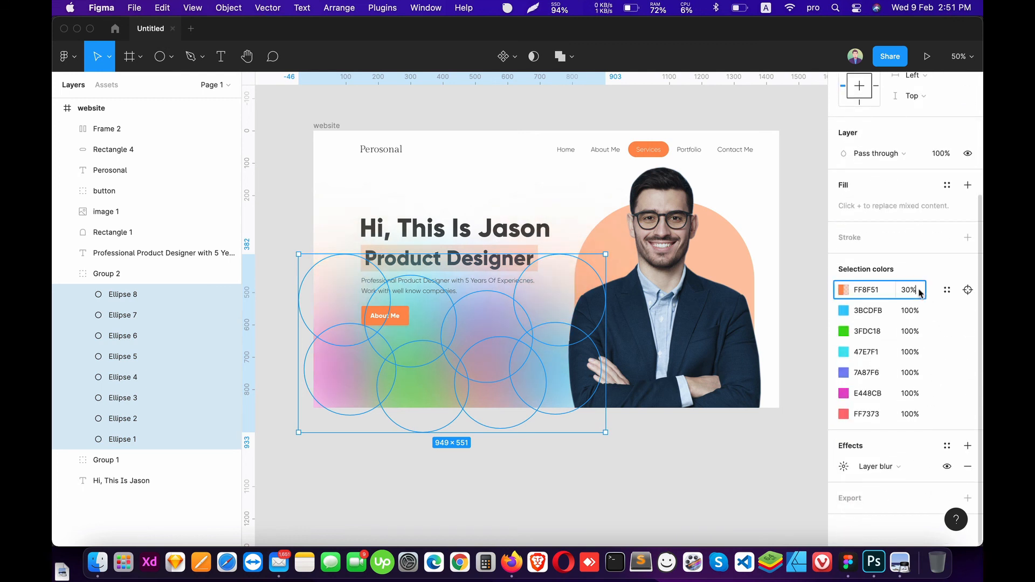
left_click(910, 312)
type("30")
key("Return")
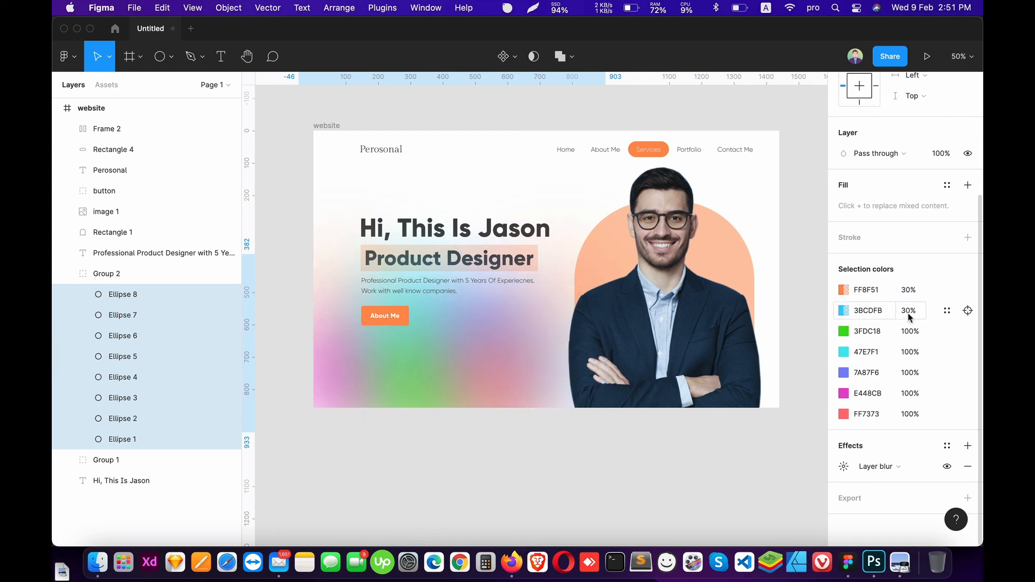
Set the opacity of the circles' green 3FDC18 and periwinkle 7A87F6 fills to 30%.
left_click(909, 331)
type("30")
key("Return")
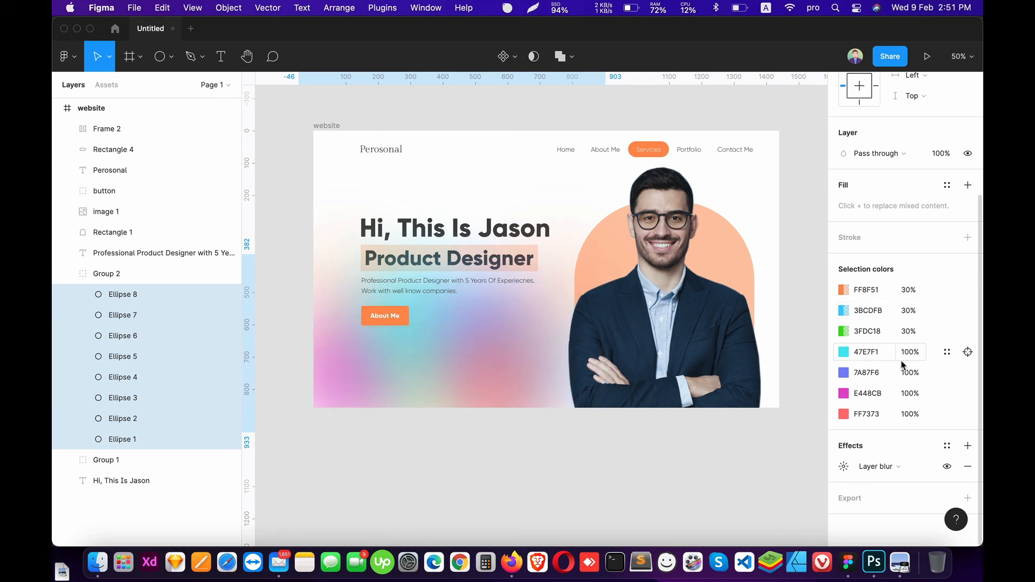
left_click(909, 372)
type("30")
key("Return")
Set the opacity of the circles' magenta E448CB and coral red FF7373 fills to 30%.
left_click(909, 393)
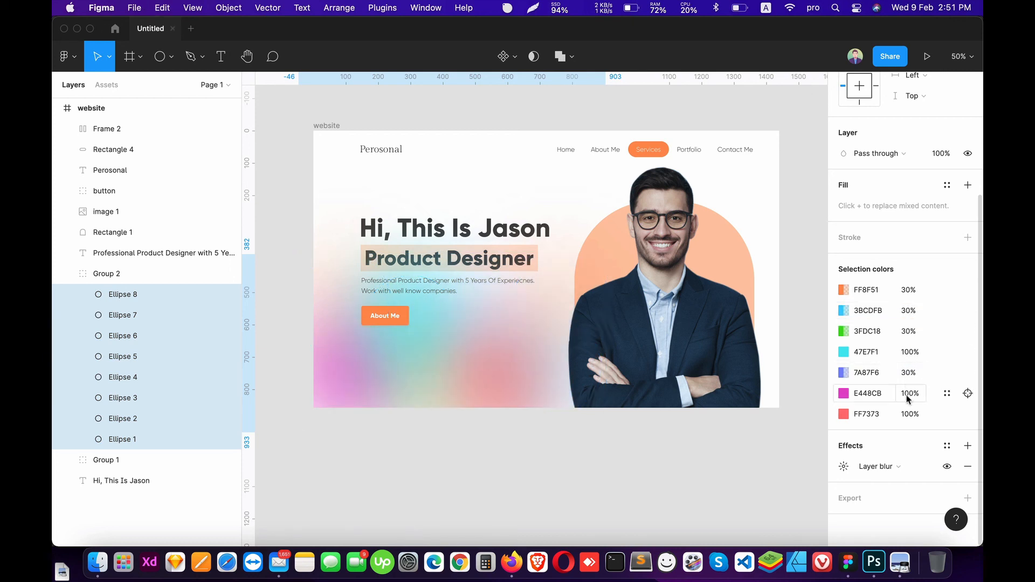
type("30")
key("Return")
left_click(909, 414)
type("30")
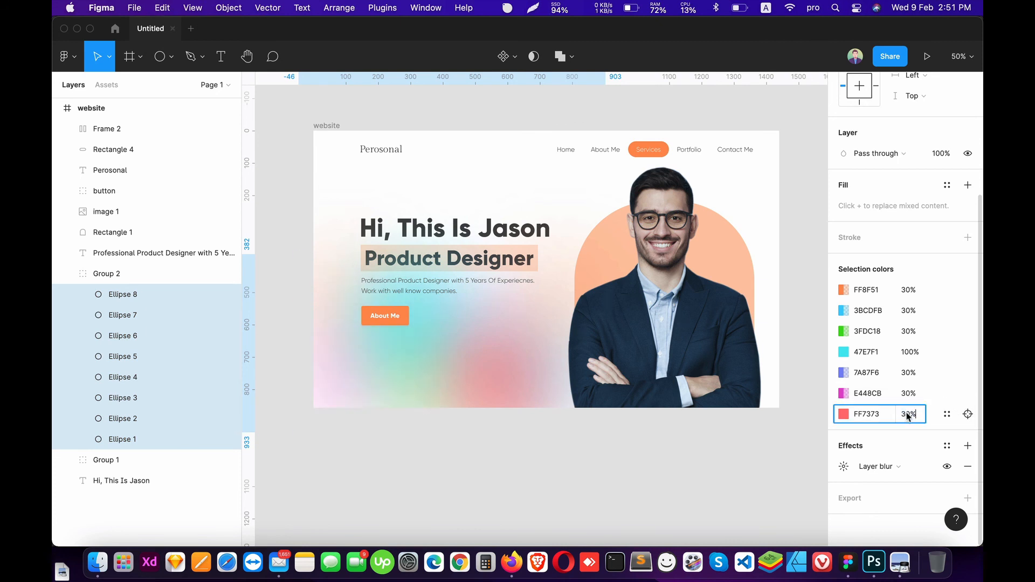
key("Return")
left_click(723, 485)
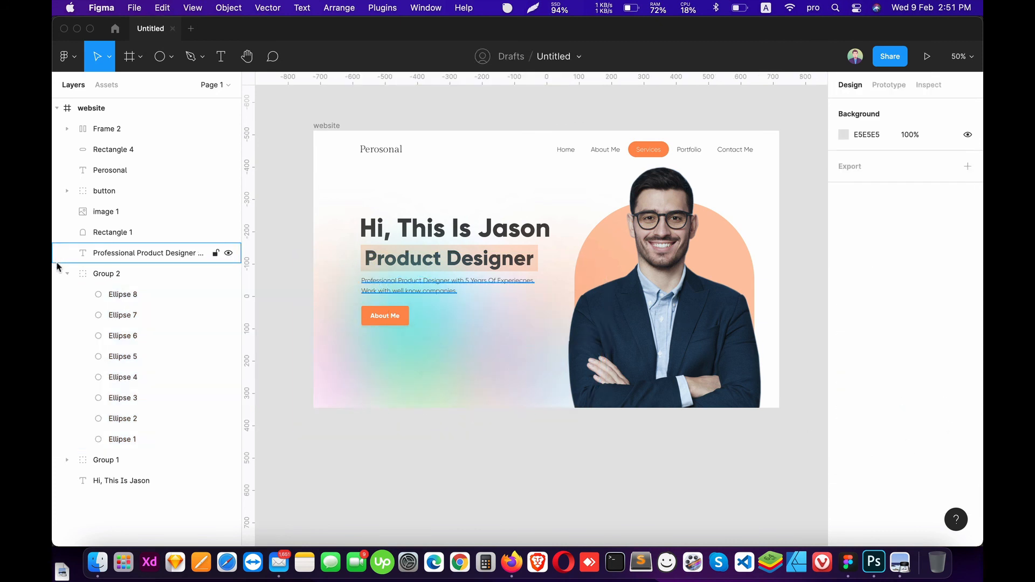
Collapse the blurred circle group and move it up to Y 361.
left_click(72, 273)
left_click(106, 274)
left_click_drag(493, 366, 493, 377)
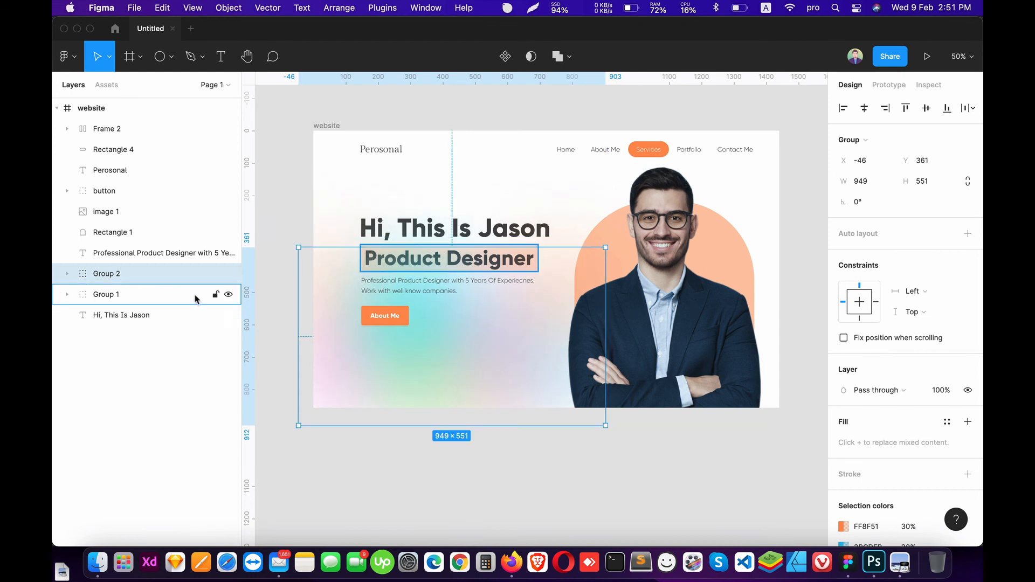
Move the Product Designer heading group above the blurred circle group in the layer order, and undo the reordering.
left_click_drag(91, 296, 97, 272)
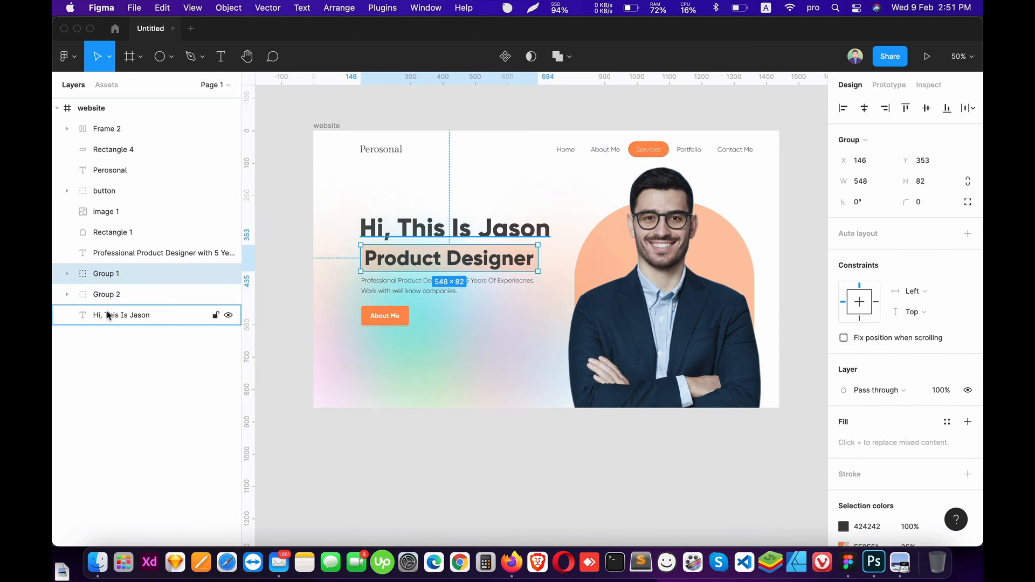
key("super+z")
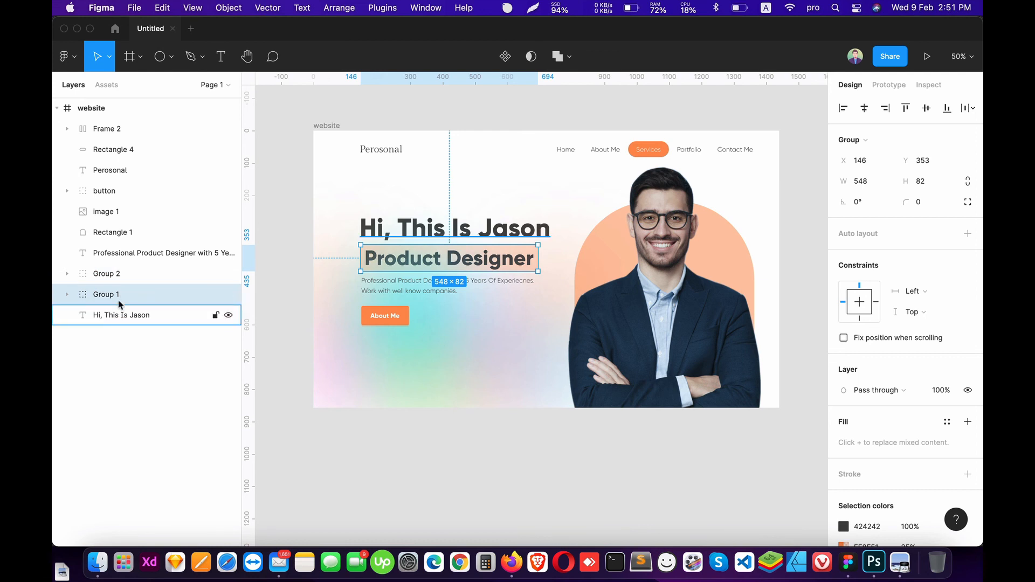
Move the "Hi, This Is Jason" text and the Product Designer group above the blurred circle group, with the Product Designer group above the text.
left_click_drag(117, 315, 117, 261)
left_click(237, 412)
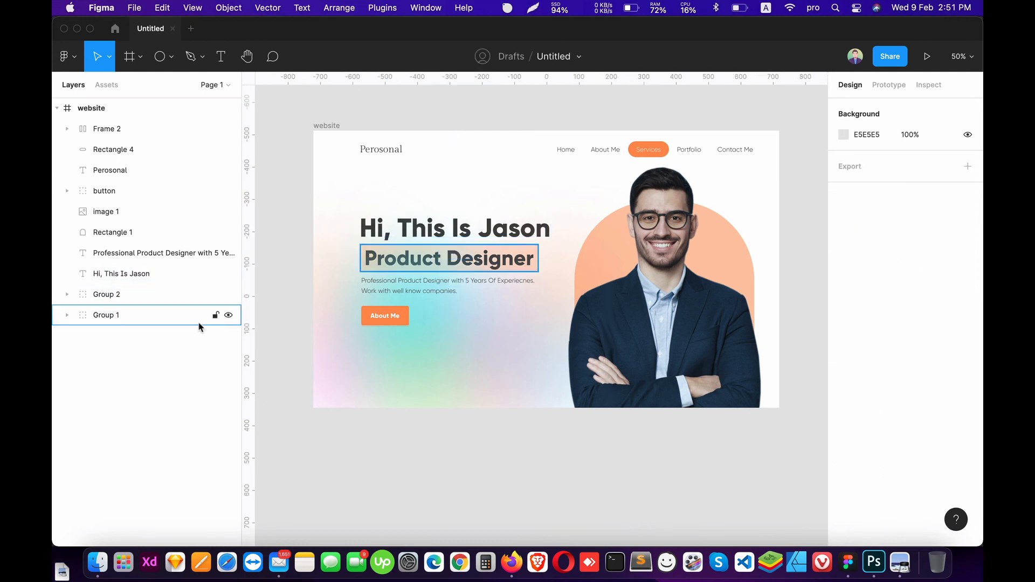
left_click(396, 255, "super")
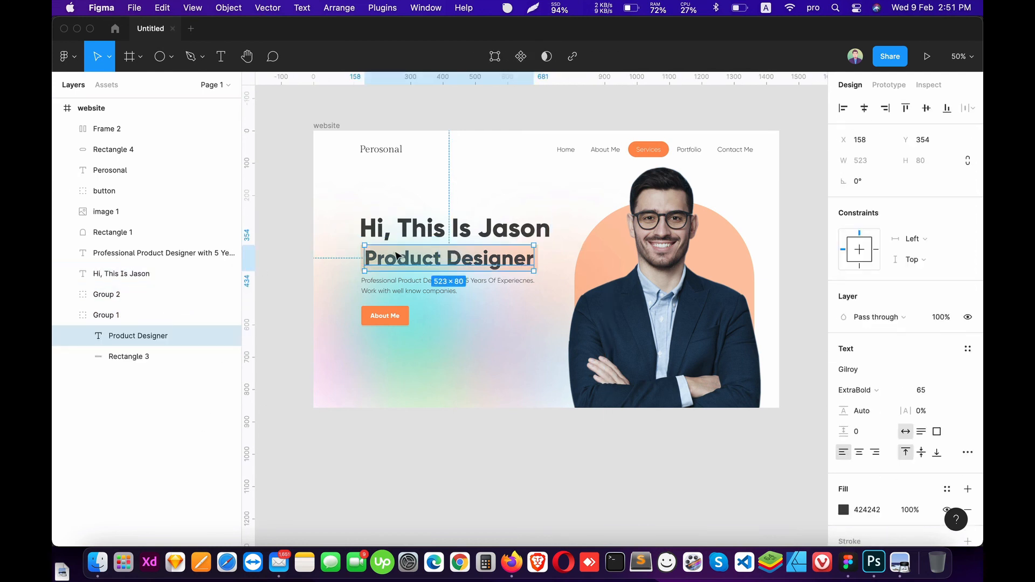
left_click(67, 316)
left_click_drag(67, 317, 76, 264)
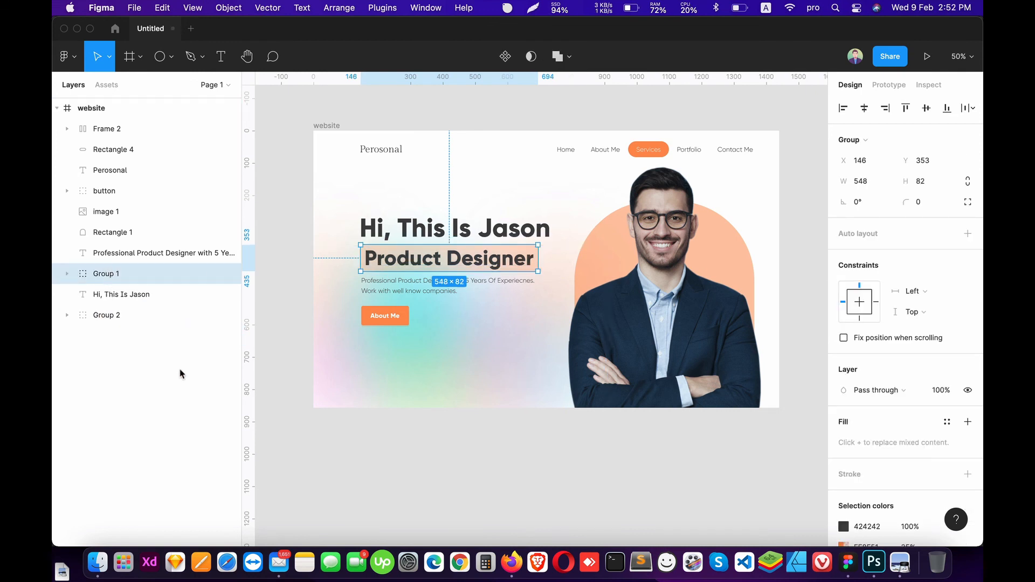
left_click(172, 396)
Move the blurred circle group straight down to Y 416.
left_click(111, 317)
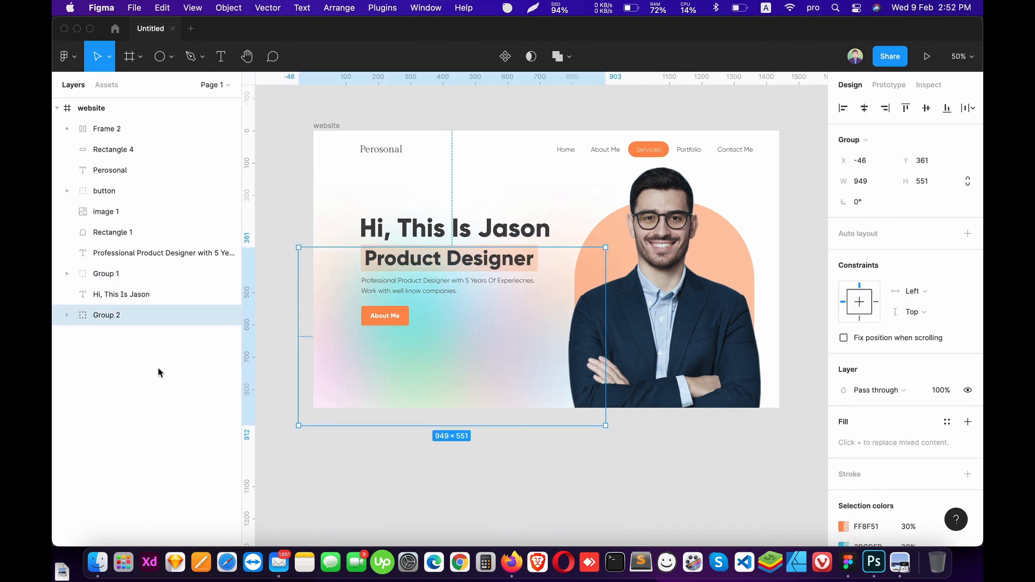
left_click(177, 412)
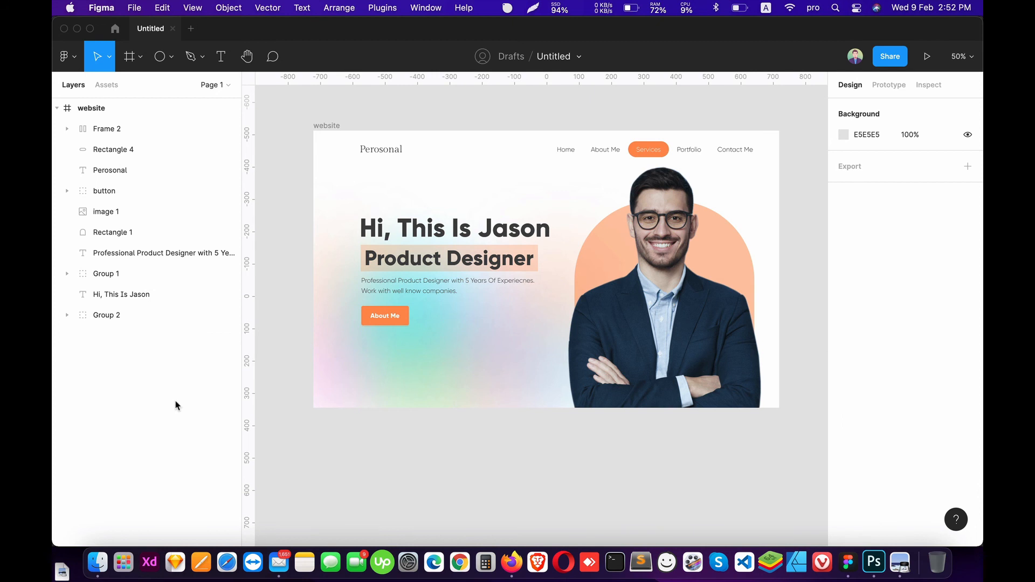
left_click_drag(411, 377, 414, 396)
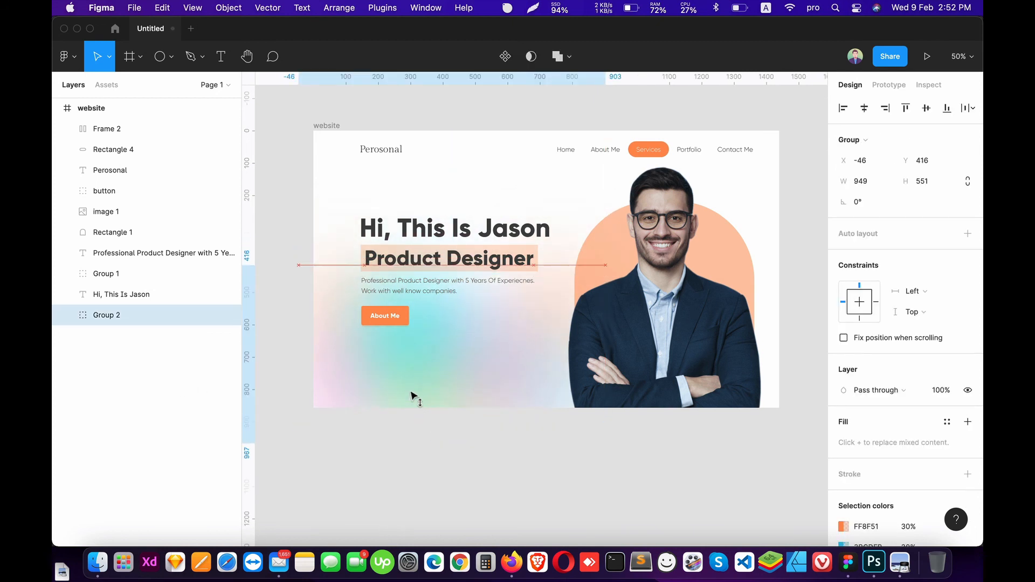
left_click(423, 477)
Nudge the two-line description text below the heading down to Y 452.
left_click(427, 290)
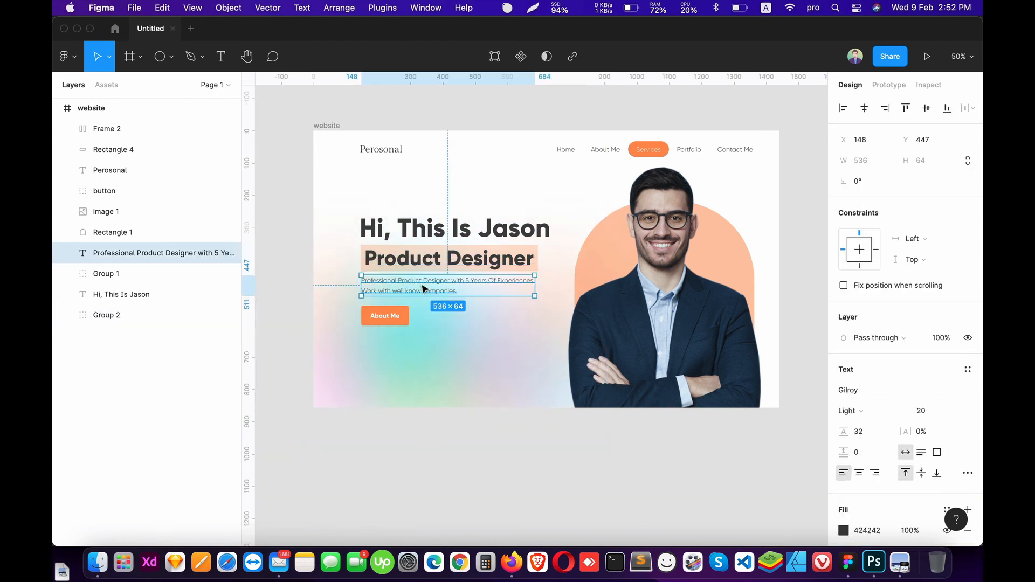
key("Down")
key("Down")
key("Down")
key("Down")
key("Down")
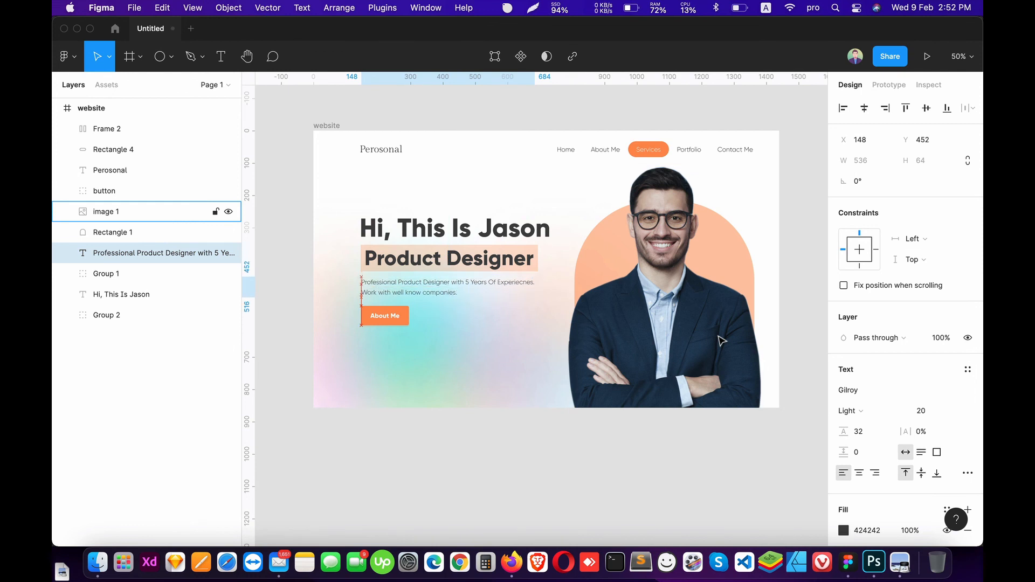
Try the ExtraBold font weight on the description text, and undo the weight change.
scroll(927, 415, "down", 3)
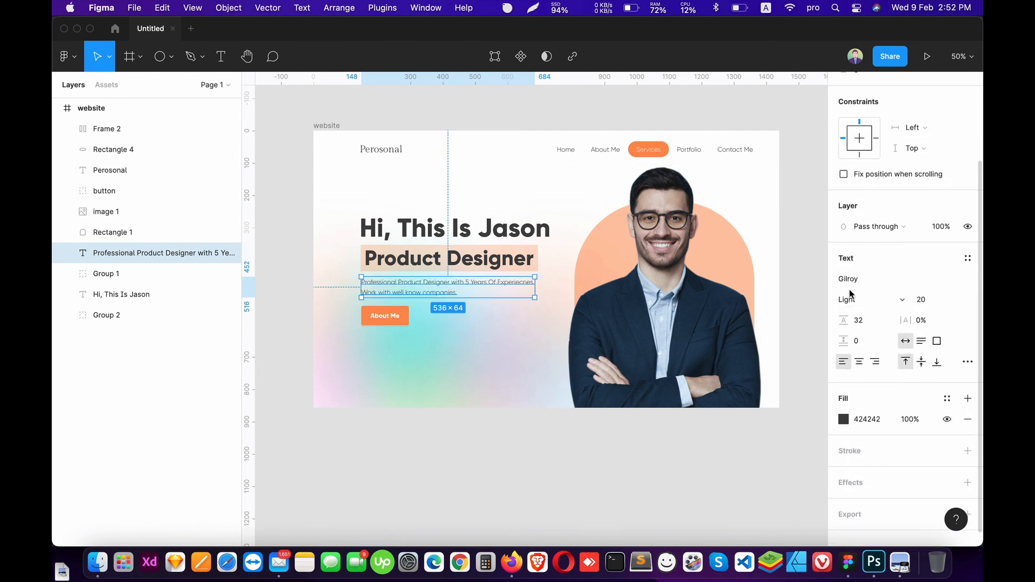
left_click(884, 300)
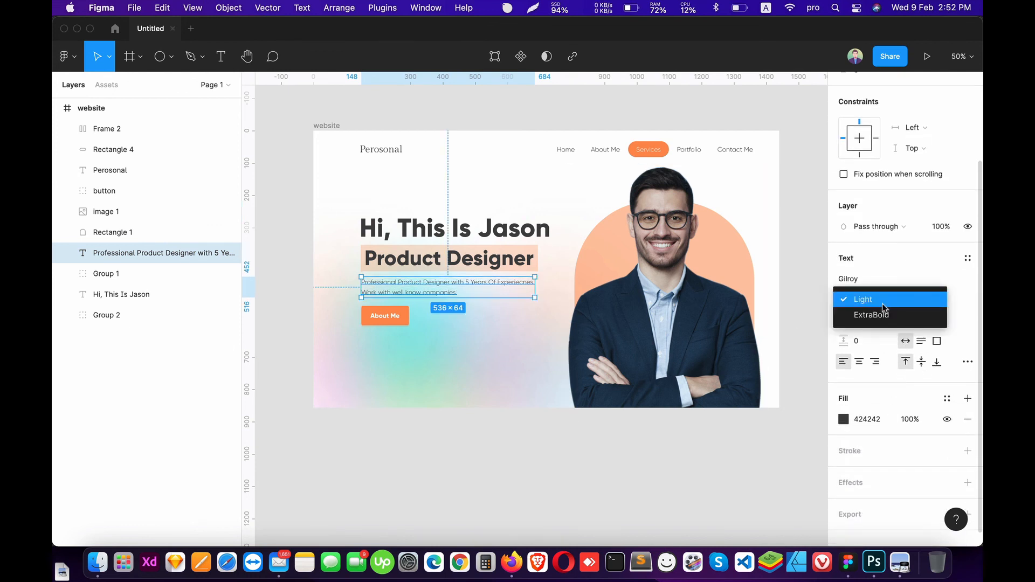
left_click(878, 314)
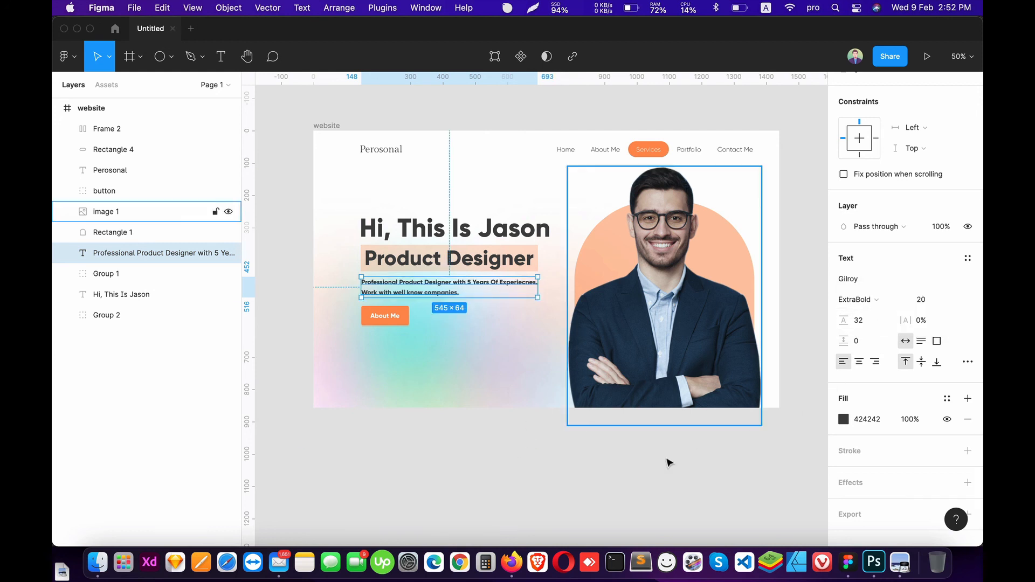
left_click(551, 457)
key("super+z")
key("super+z")
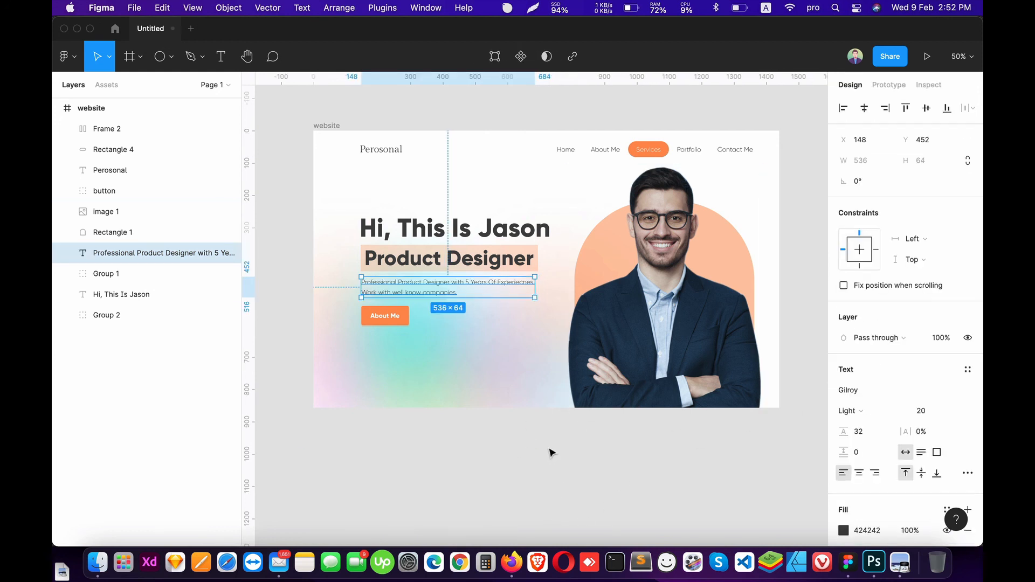
Set the layer opacity of the blurred circle group to 50%.
left_click(547, 463)
key("minus")
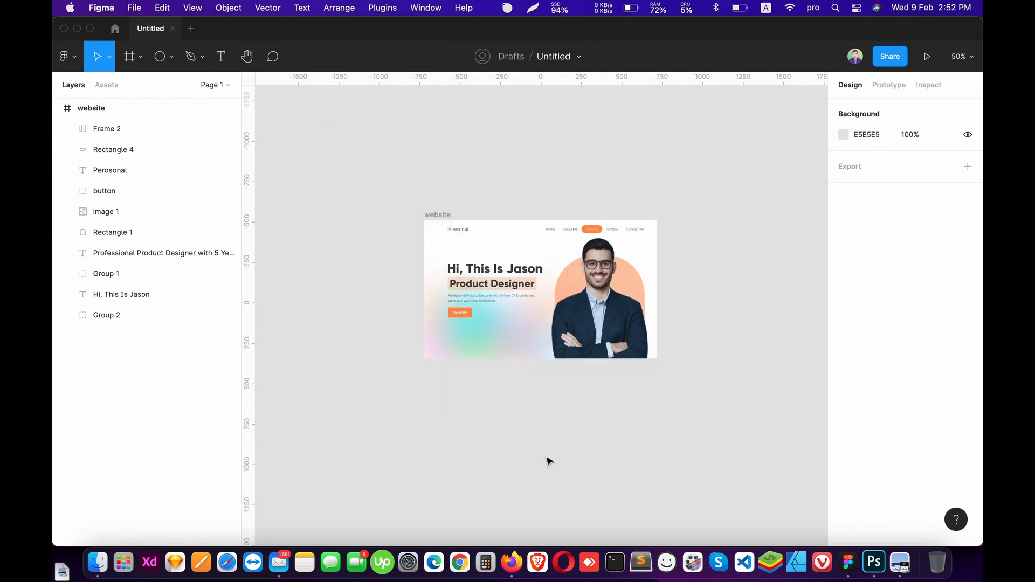
key("plus")
left_click(463, 358)
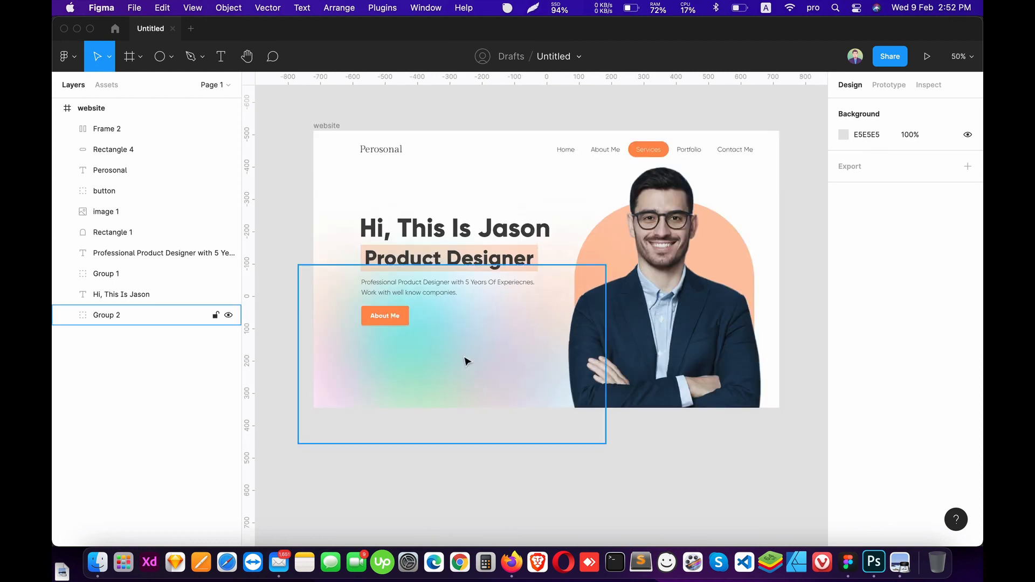
left_click(943, 389)
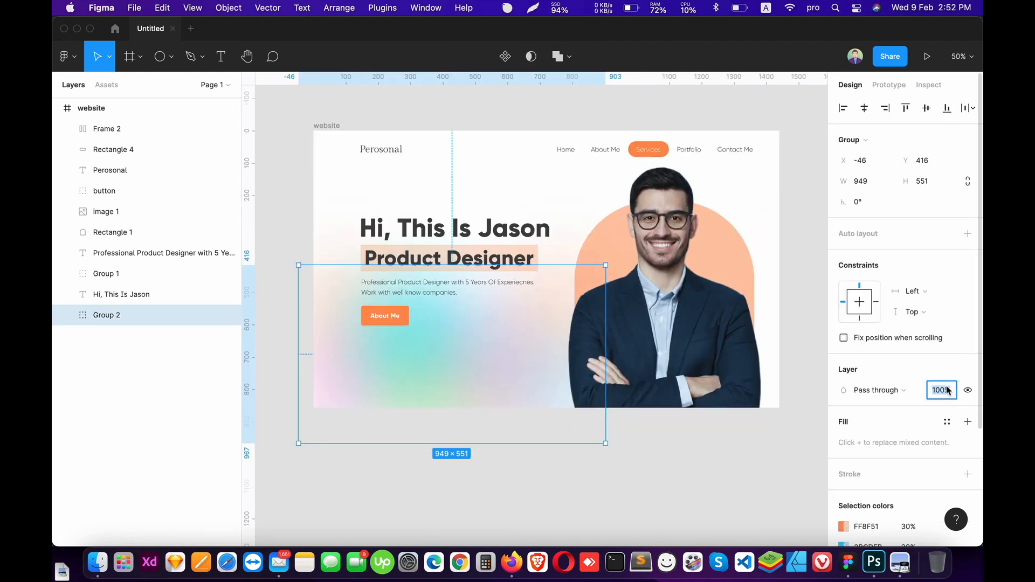
key("Return")
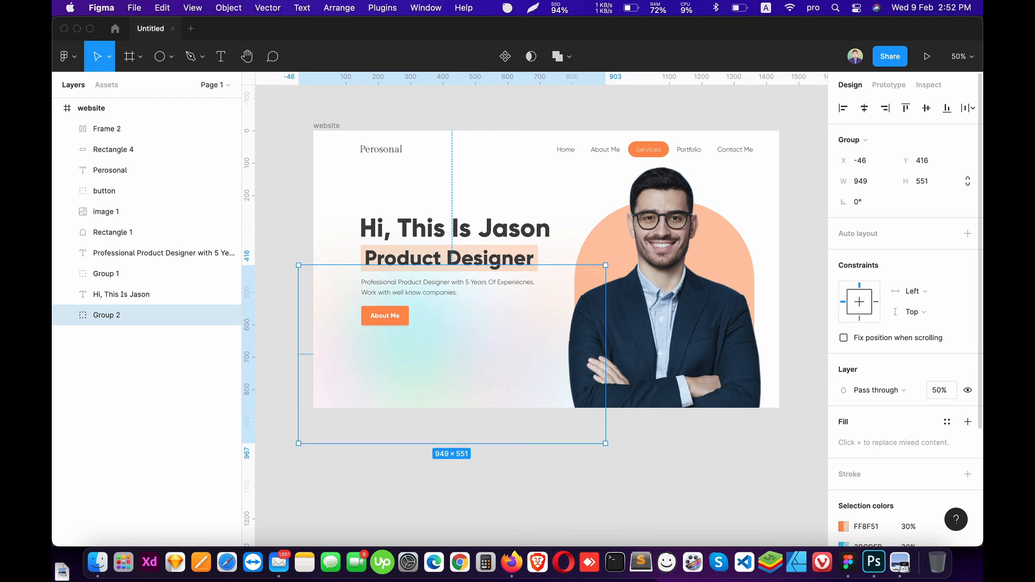
left_click(943, 392)
left_click(727, 461)
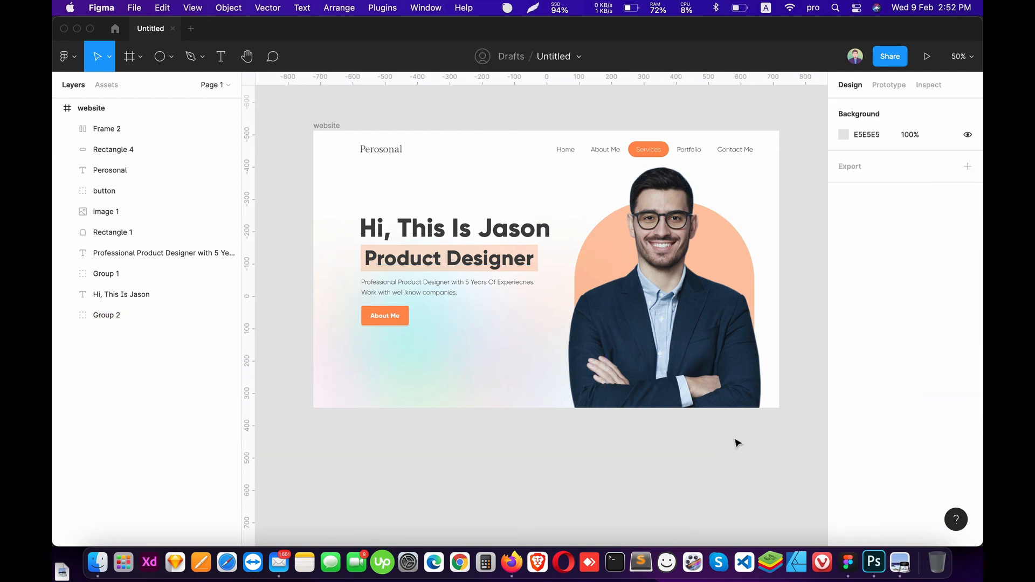